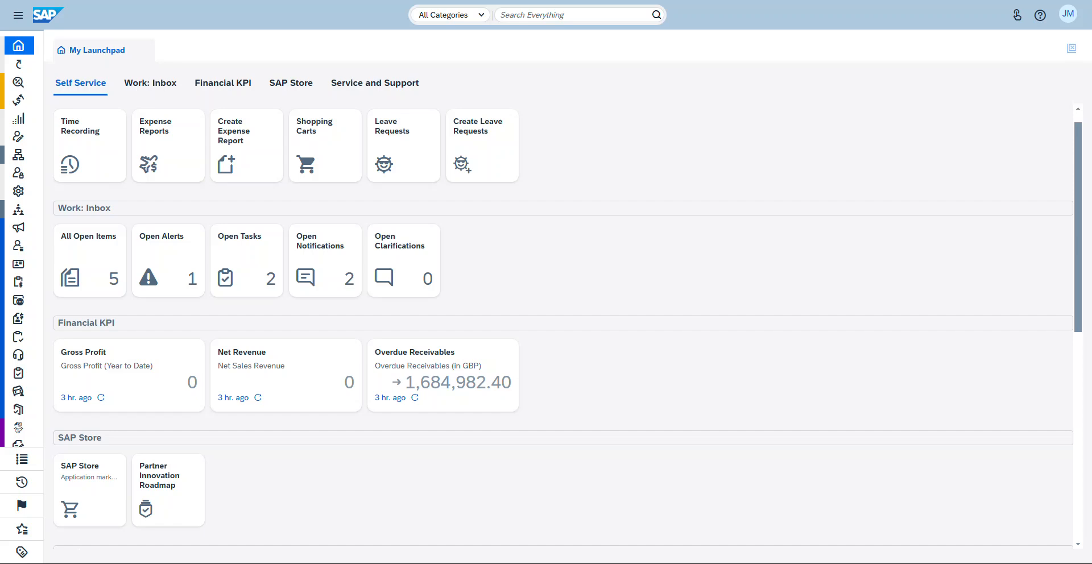
Open the Overview of the Sourcing and Contracting work center.
{"action": "left_click", "coordinate": [22, 459]}
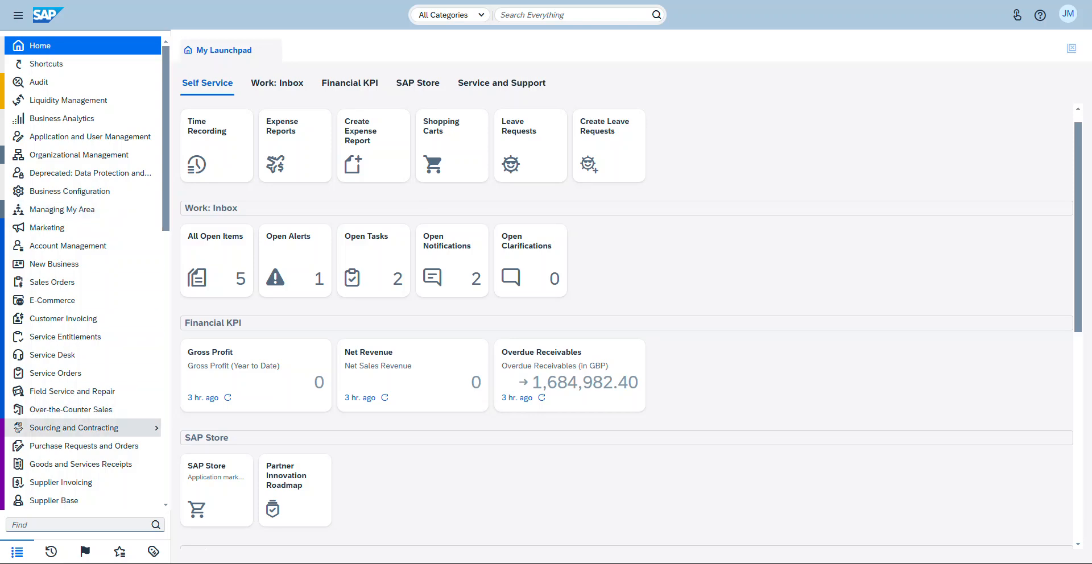
{"action": "left_click", "coordinate": [74, 428]}
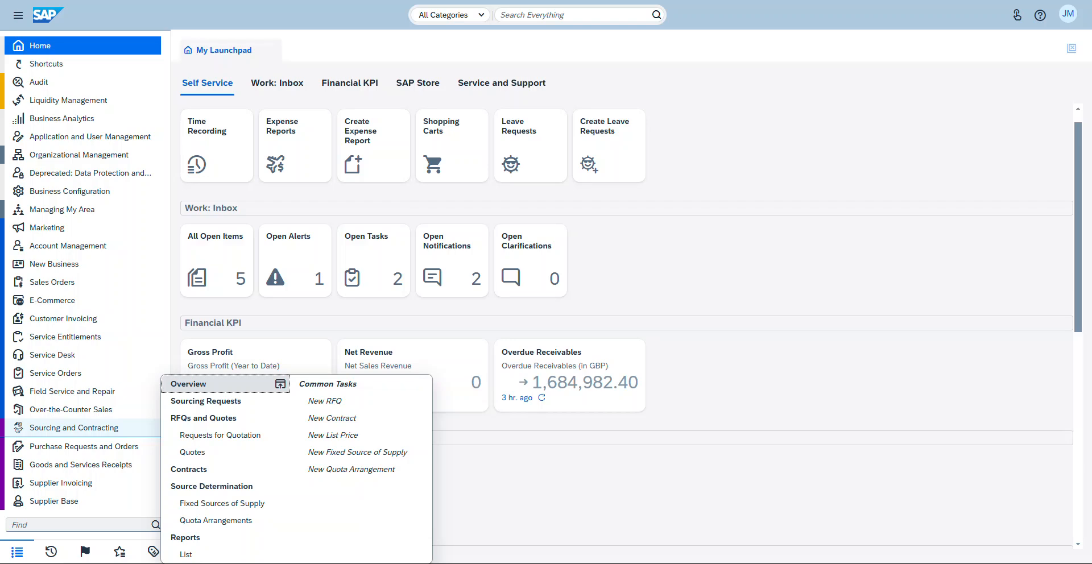
{"action": "left_click", "coordinate": [189, 385]}
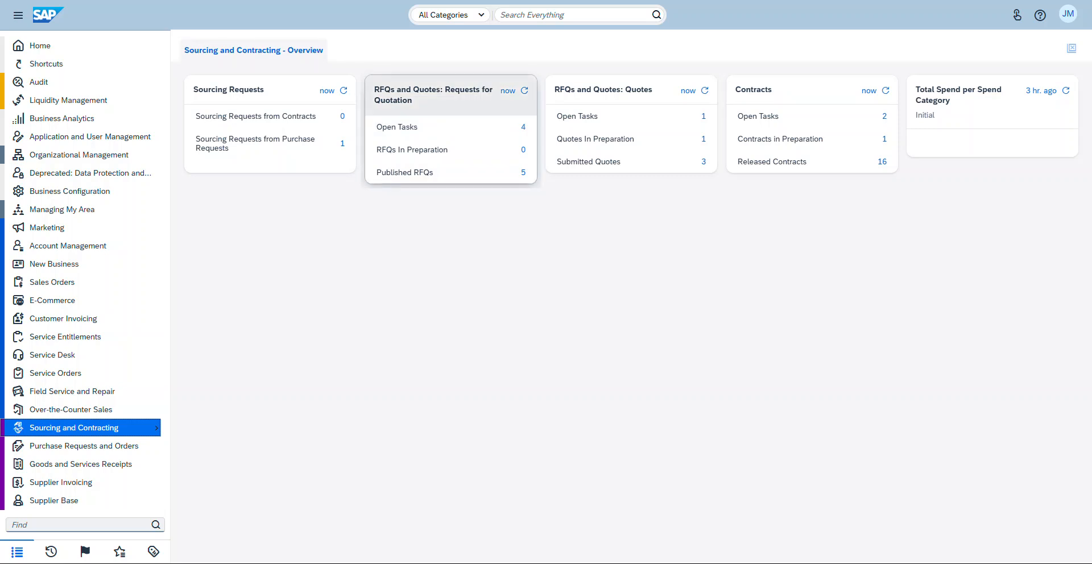
Open RFQs and Quotes in Sourcing and Contracting and list the requests for quotation using the All RFQs view.
{"action": "left_click", "coordinate": [95, 428]}
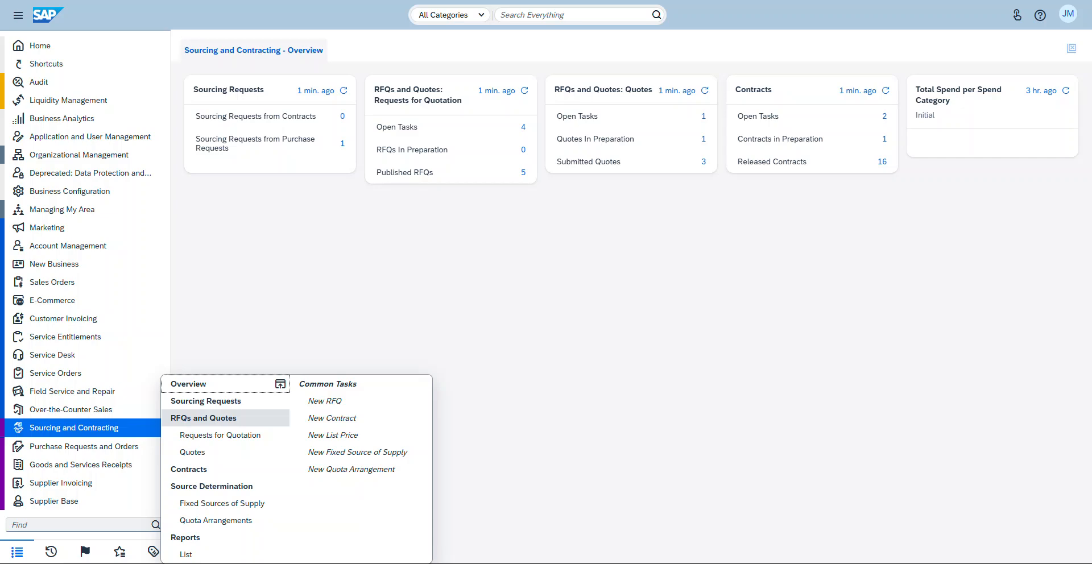
{"action": "left_click", "coordinate": [203, 418]}
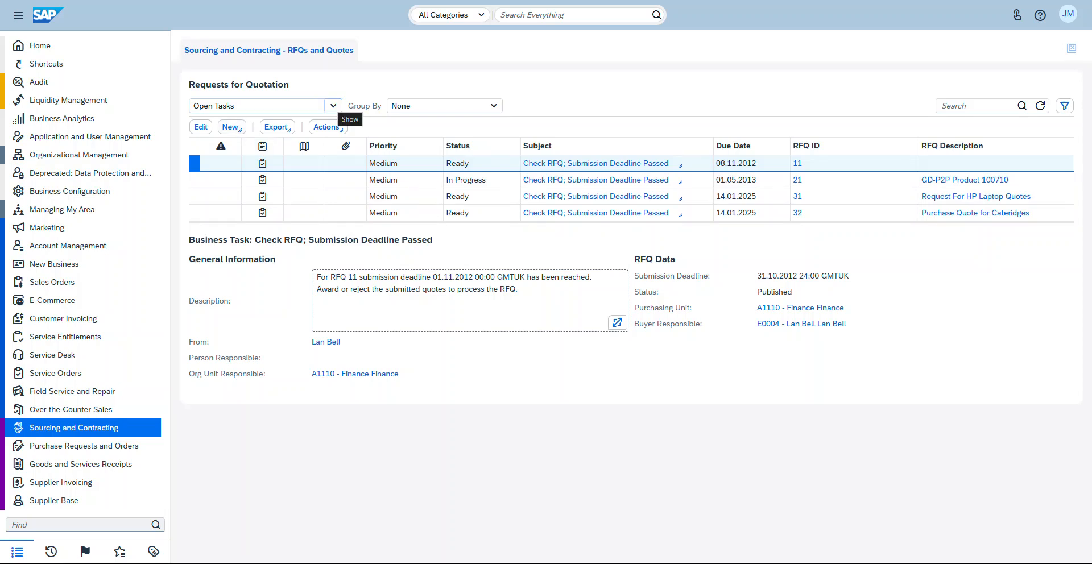
{"action": "left_click", "coordinate": [334, 106]}
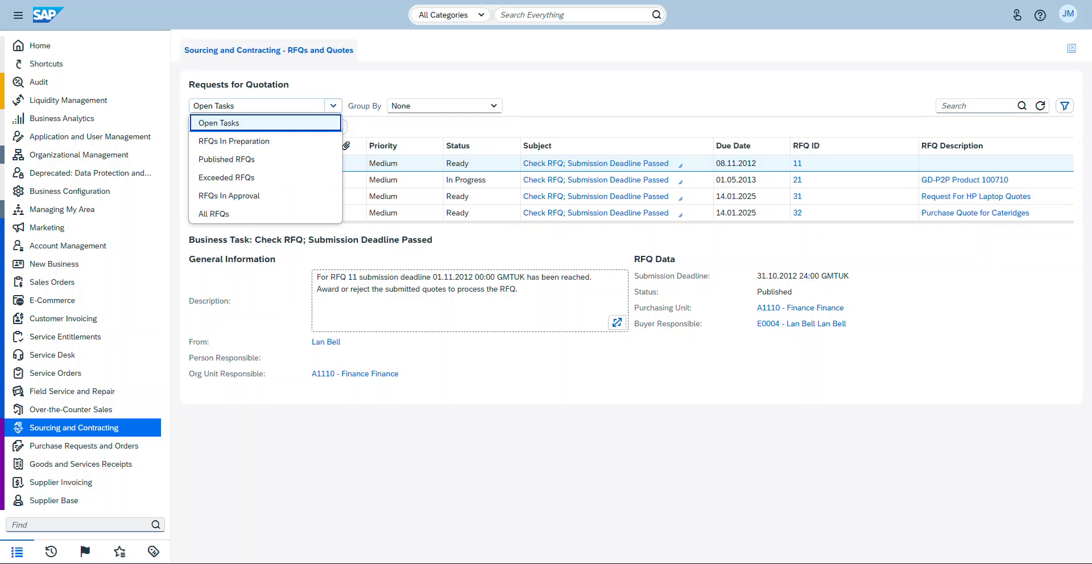
{"action": "left_click", "coordinate": [214, 213]}
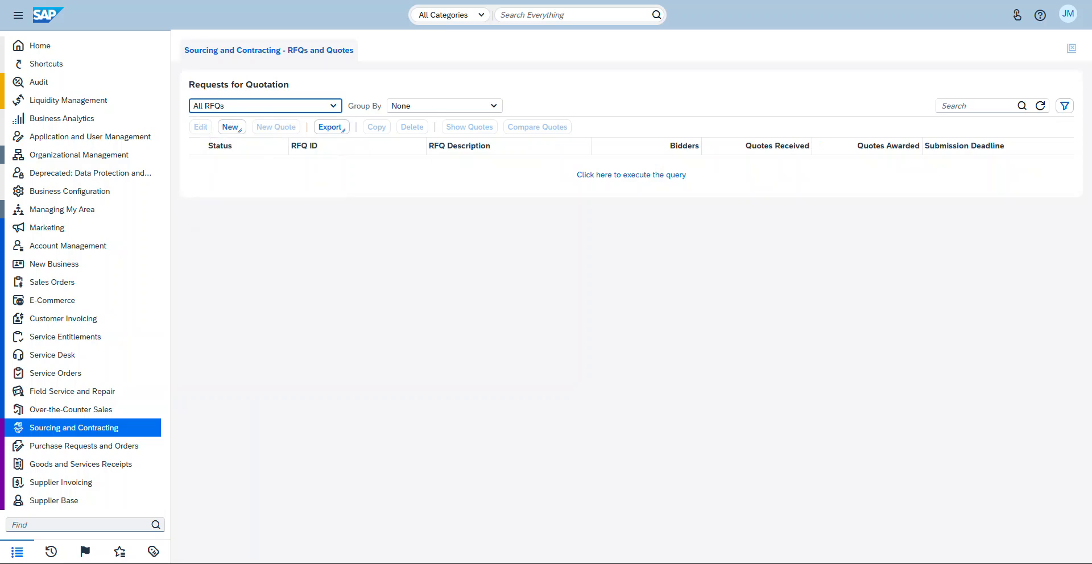
{"action": "left_click", "coordinate": [632, 175]}
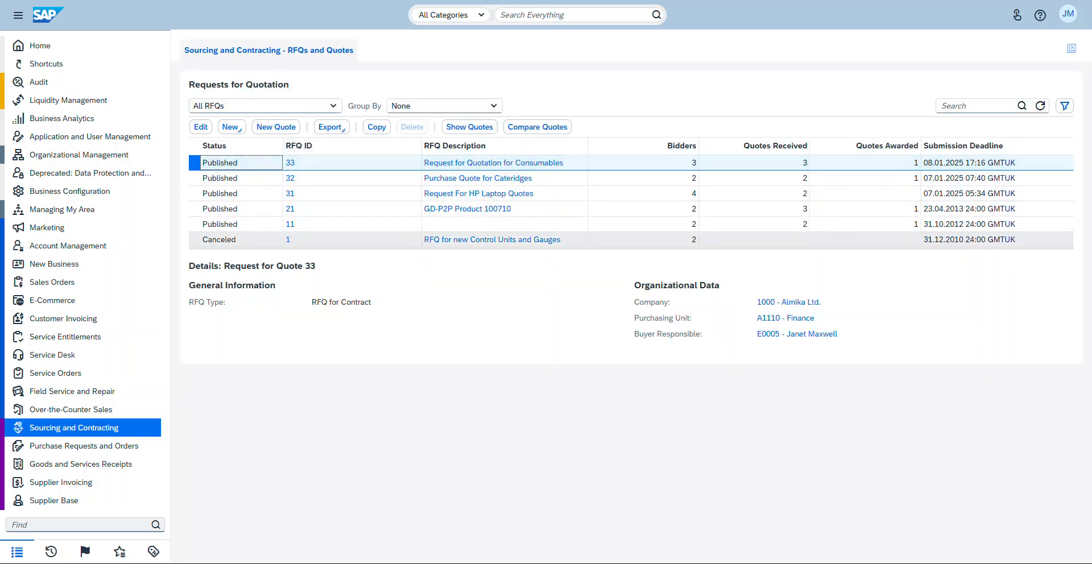
{"action": "left_click_drag", "start_coordinate": [632, 248], "coordinate": [631, 363]}
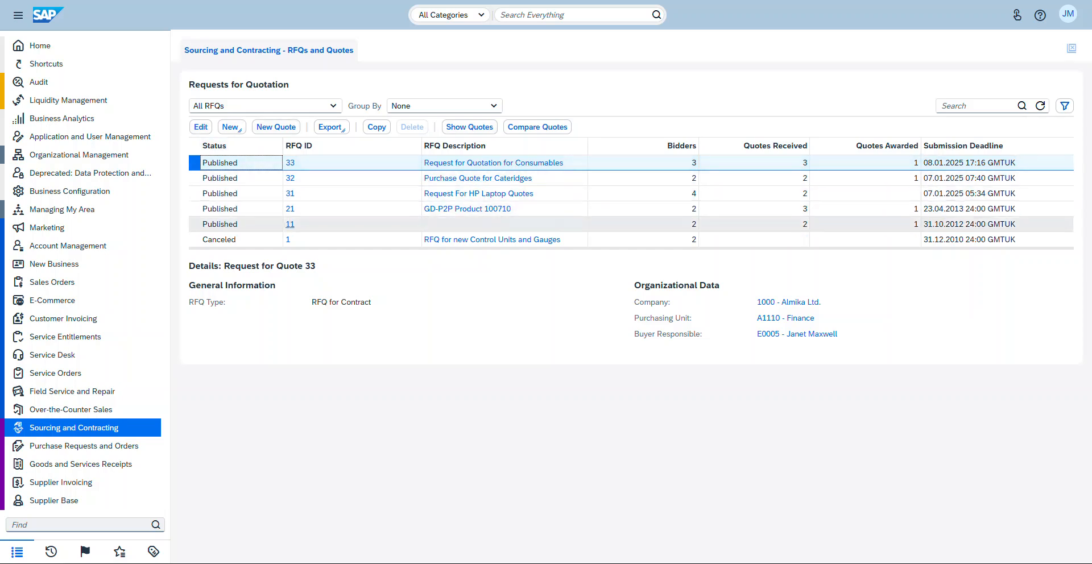
Open the published RFQ described as Request for Quotation for Consumables and show its full details.
{"action": "left_click", "coordinate": [231, 127]}
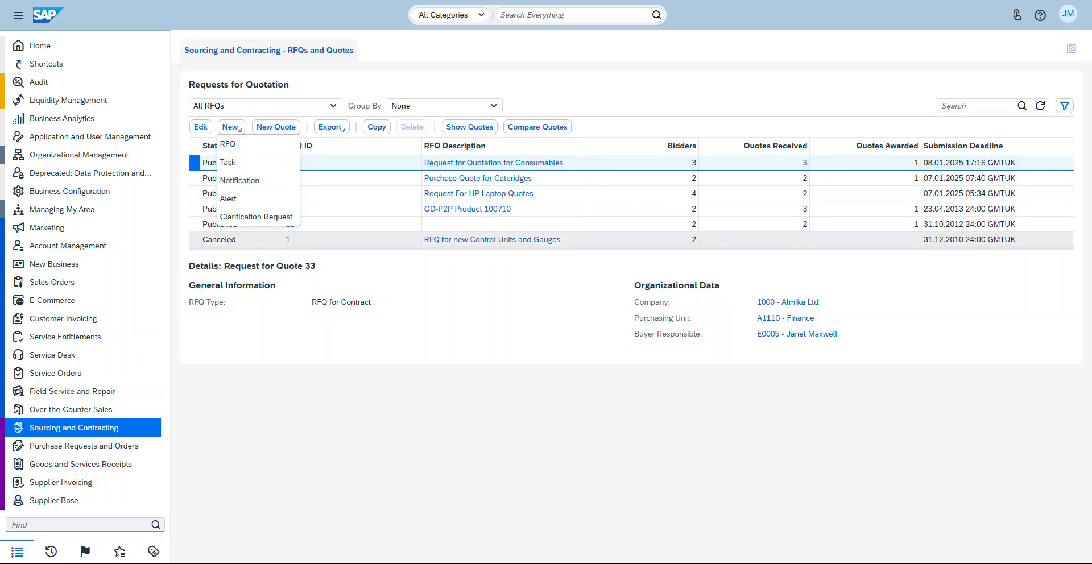
{"action": "left_click", "coordinate": [353, 274]}
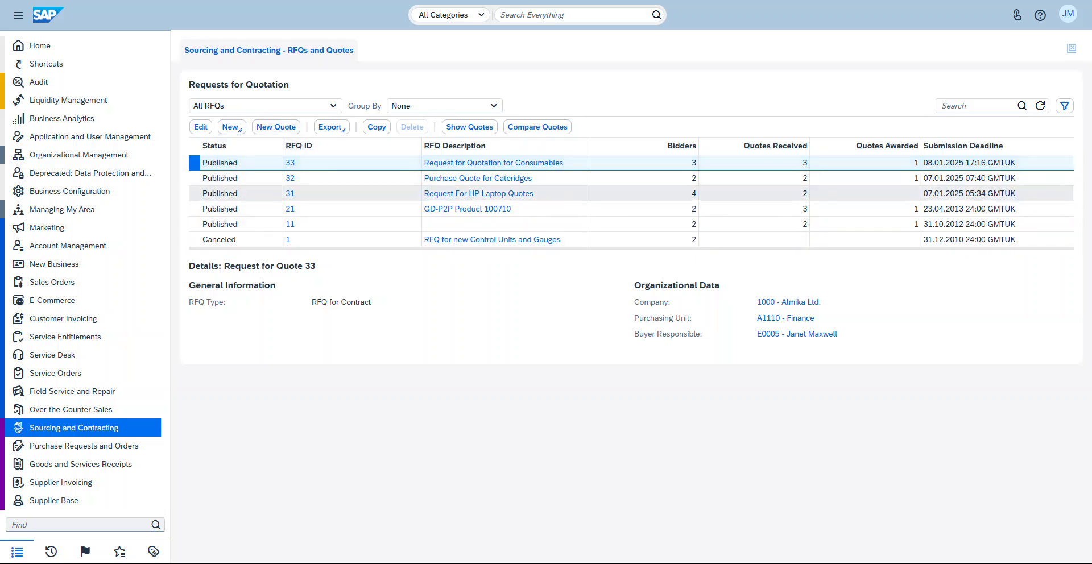
{"action": "left_click", "coordinate": [241, 178]}
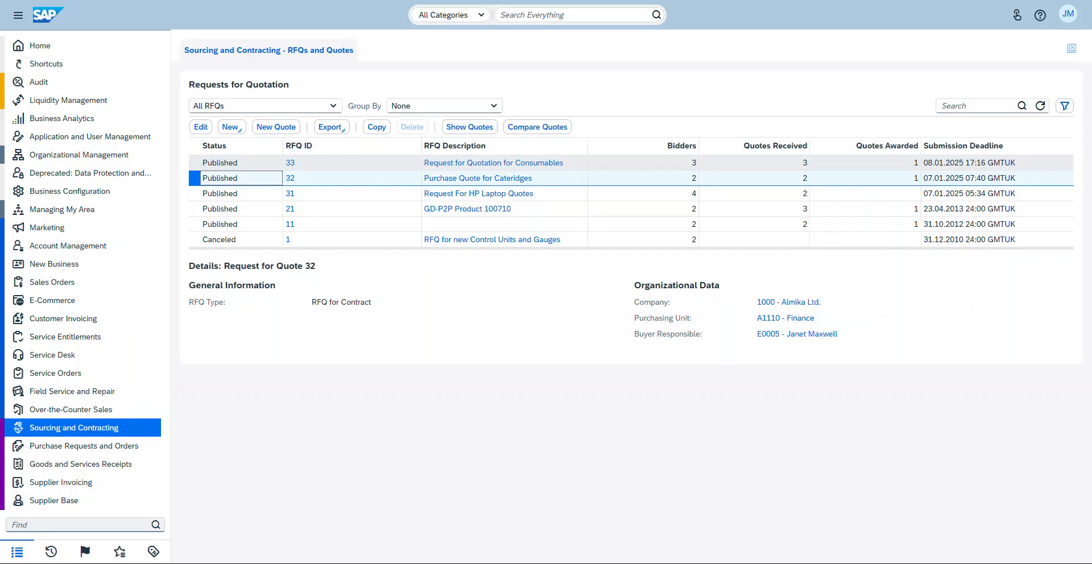
{"action": "left_click", "coordinate": [246, 163]}
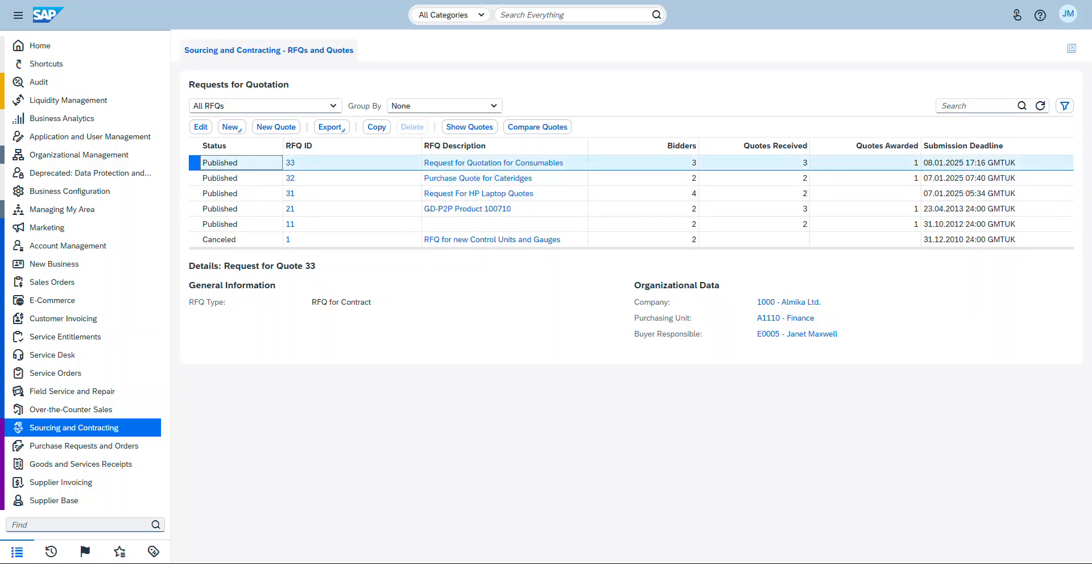
{"action": "left_click", "coordinate": [290, 163]}
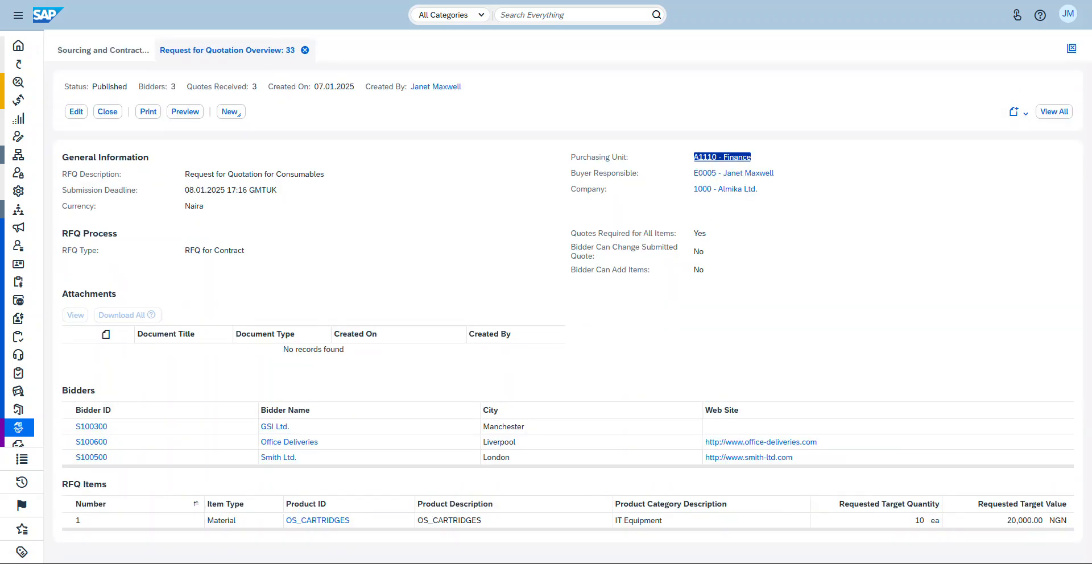
{"action": "left_click", "coordinate": [1054, 111]}
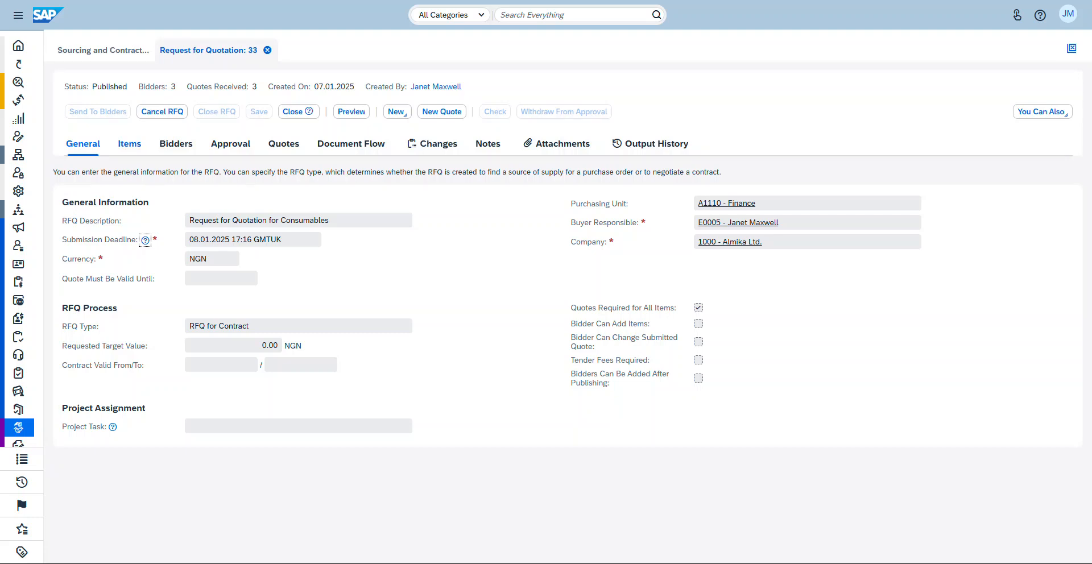
Examine the RFQ's general information including the submission deadline, its items, its bidders and its approval process.
{"action": "double_click", "coordinate": [130, 144]}
{"action": "left_click", "coordinate": [83, 144]}
{"action": "left_click_drag", "start_coordinate": [288, 239], "coordinate": [188, 240]}
{"action": "left_click", "coordinate": [129, 143]}
{"action": "left_click", "coordinate": [83, 143]}
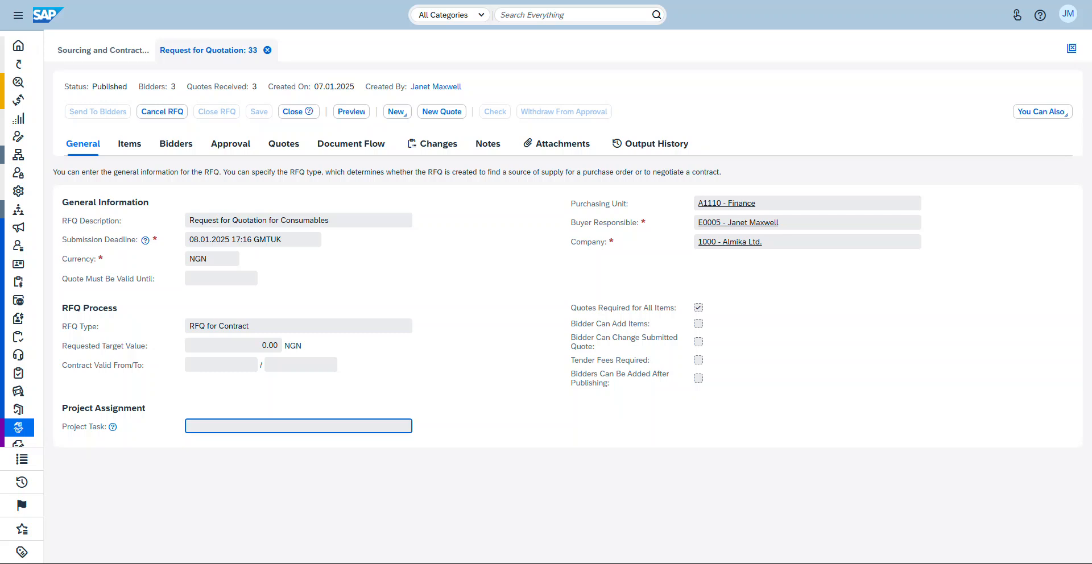
{"action": "left_click", "coordinate": [130, 144]}
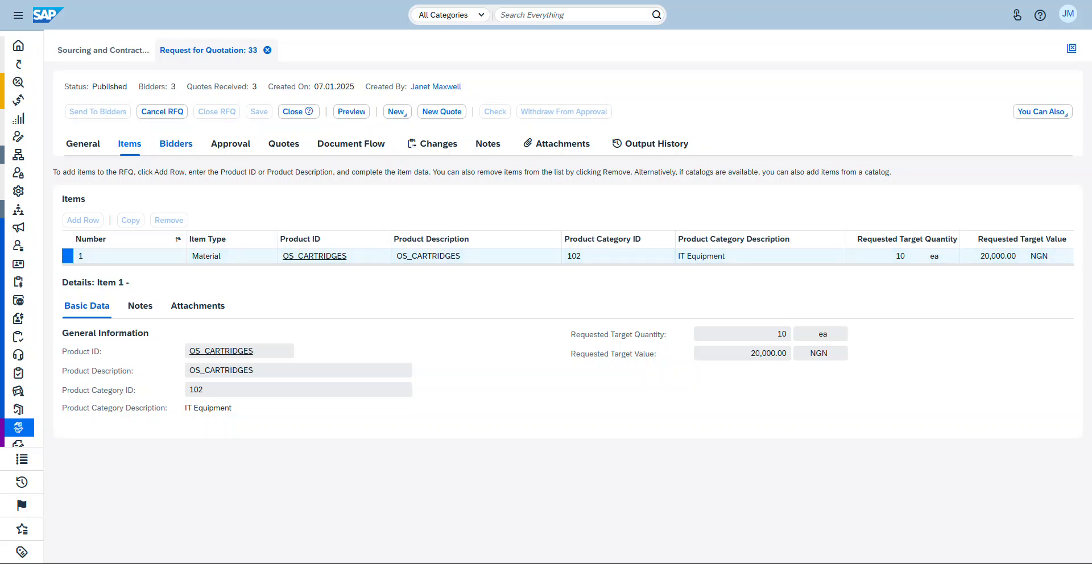
{"action": "left_click", "coordinate": [176, 144]}
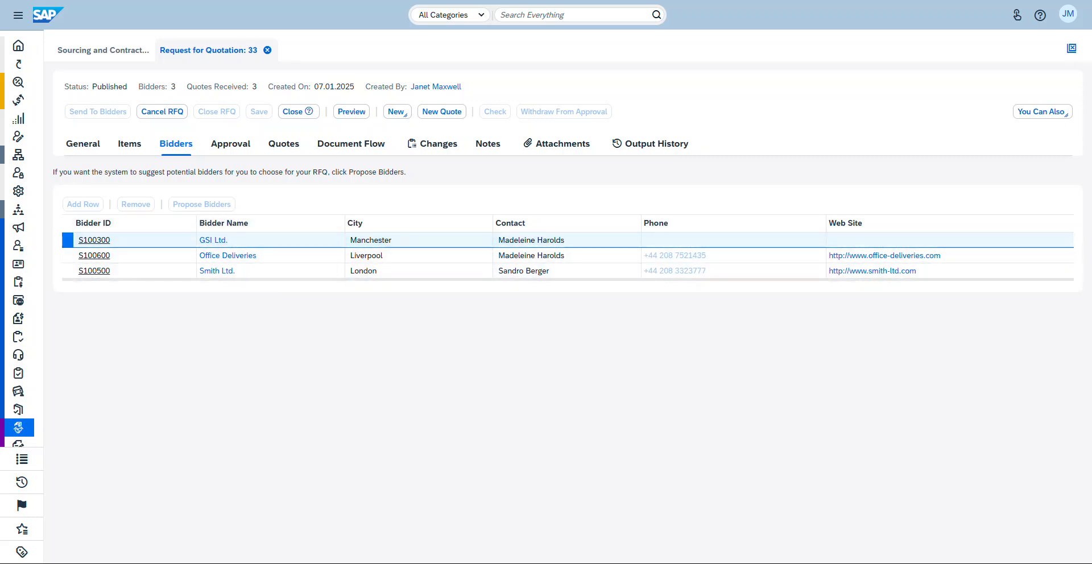
{"action": "left_click", "coordinate": [231, 143]}
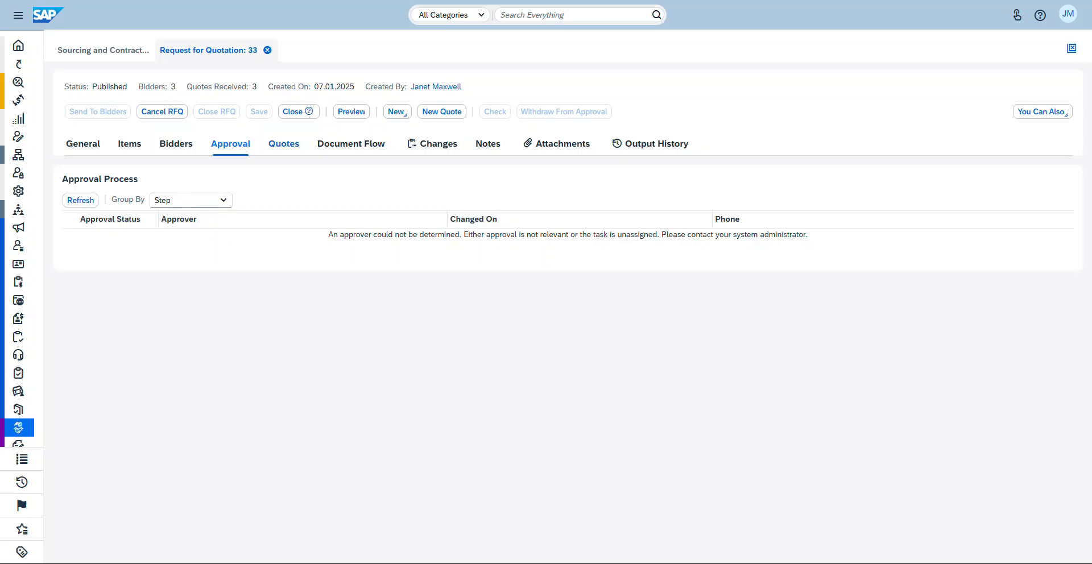
Review the awarded Office Deliveries quote for the RFQ, and view the comparison of all quotes received.
{"action": "left_click", "coordinate": [284, 144]}
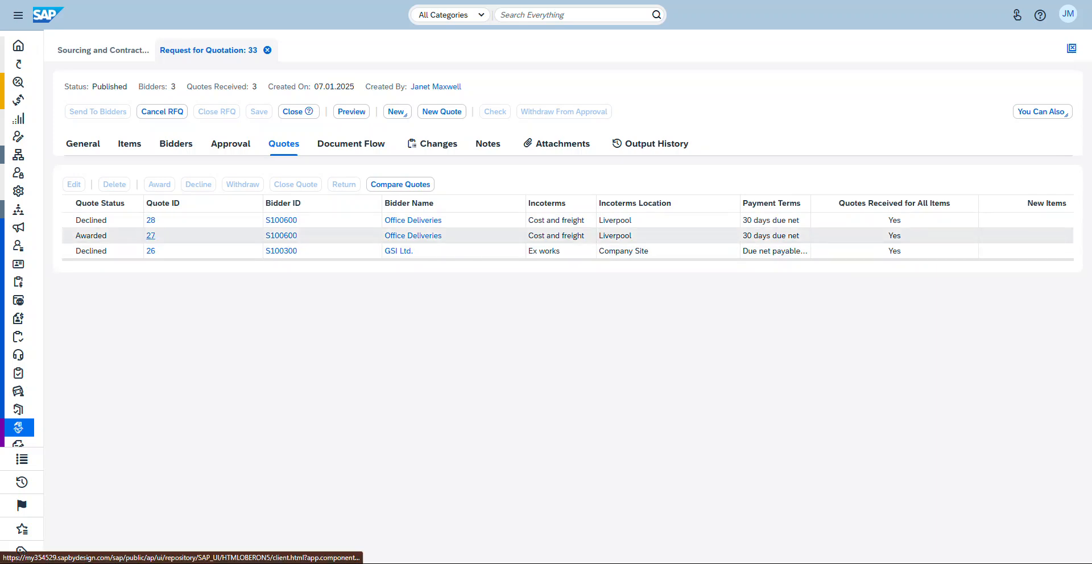
{"action": "left_click", "coordinate": [151, 236]}
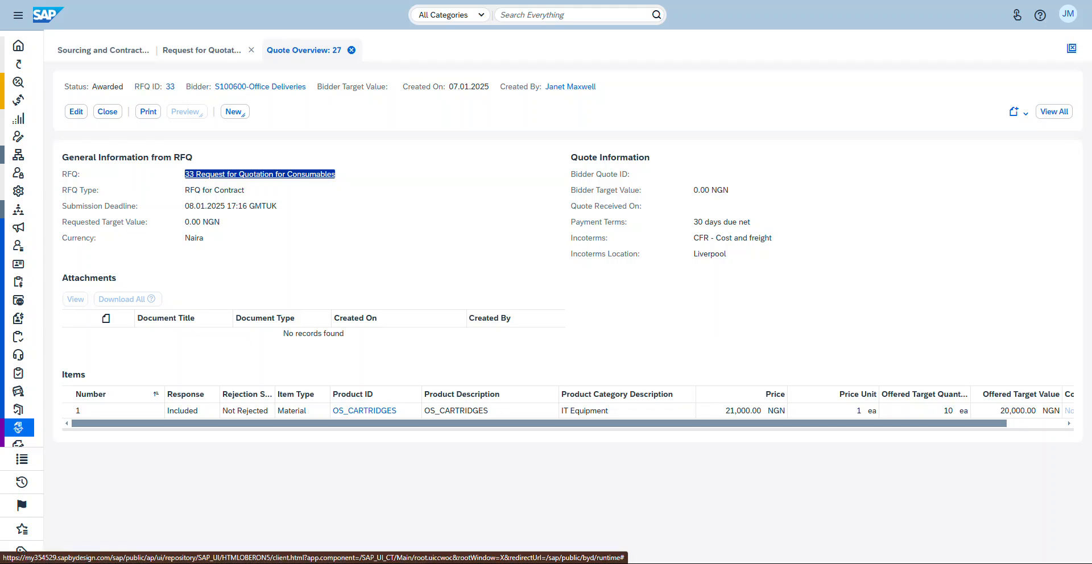
{"action": "left_click", "coordinate": [364, 183]}
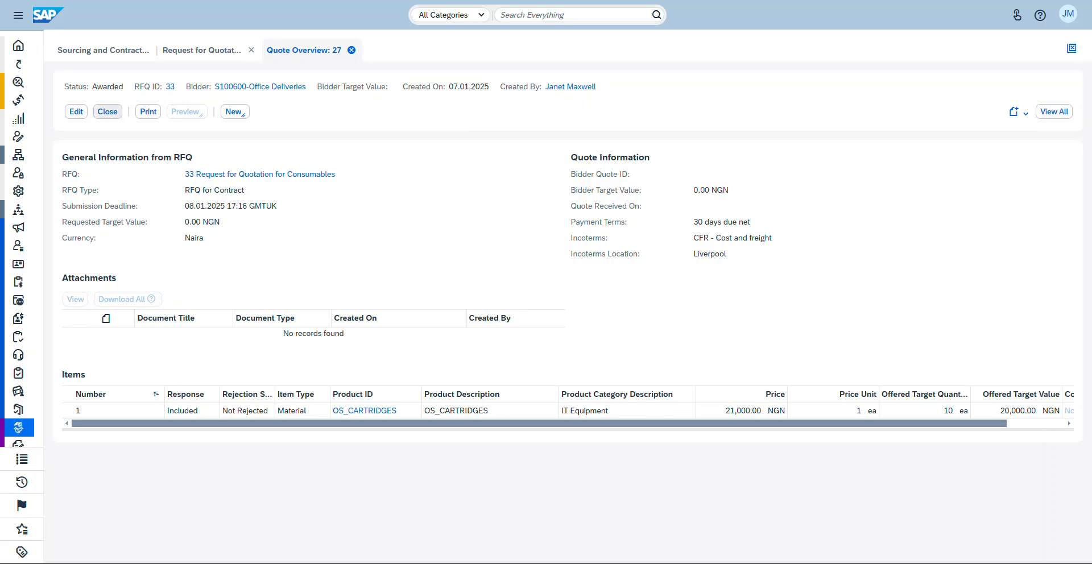
{"action": "left_click", "coordinate": [108, 112]}
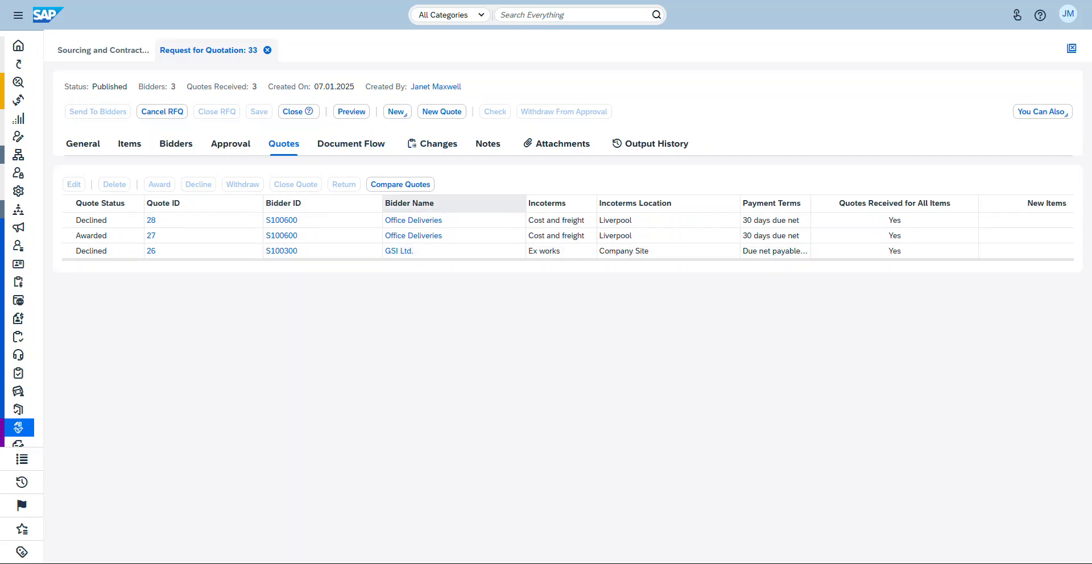
{"action": "left_click", "coordinate": [400, 184]}
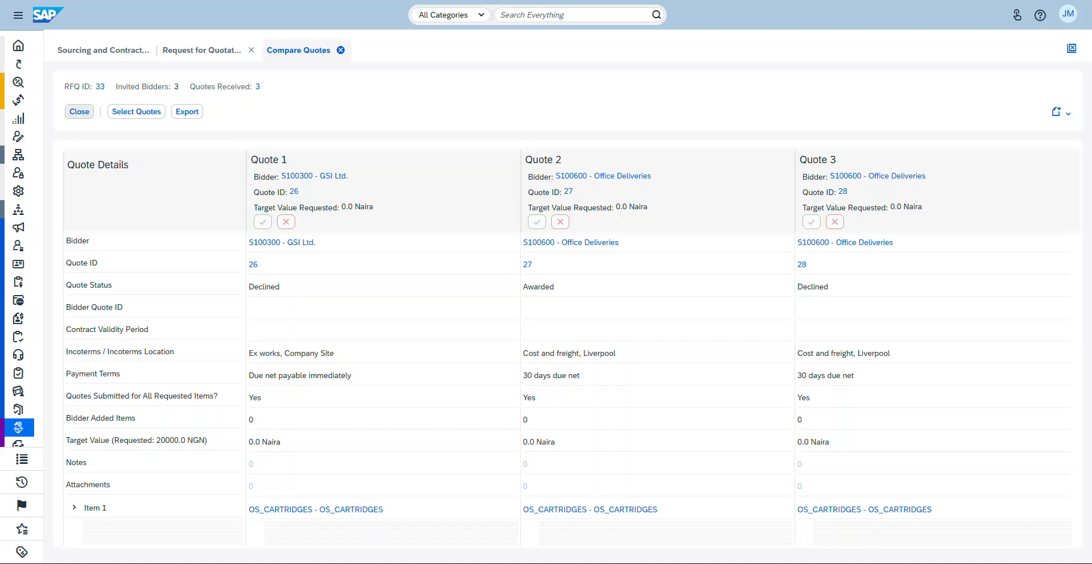
{"action": "left_click", "coordinate": [79, 112]}
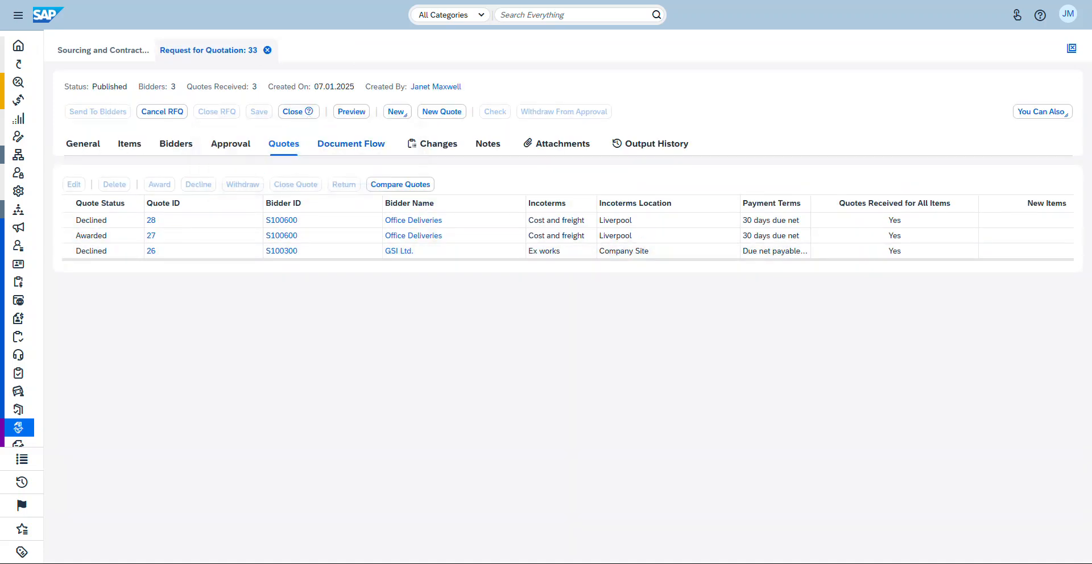
Examine the RFQ's document flow, following the links from the request to the supplier quotes and the purchasing contract.
{"action": "left_click", "coordinate": [351, 144]}
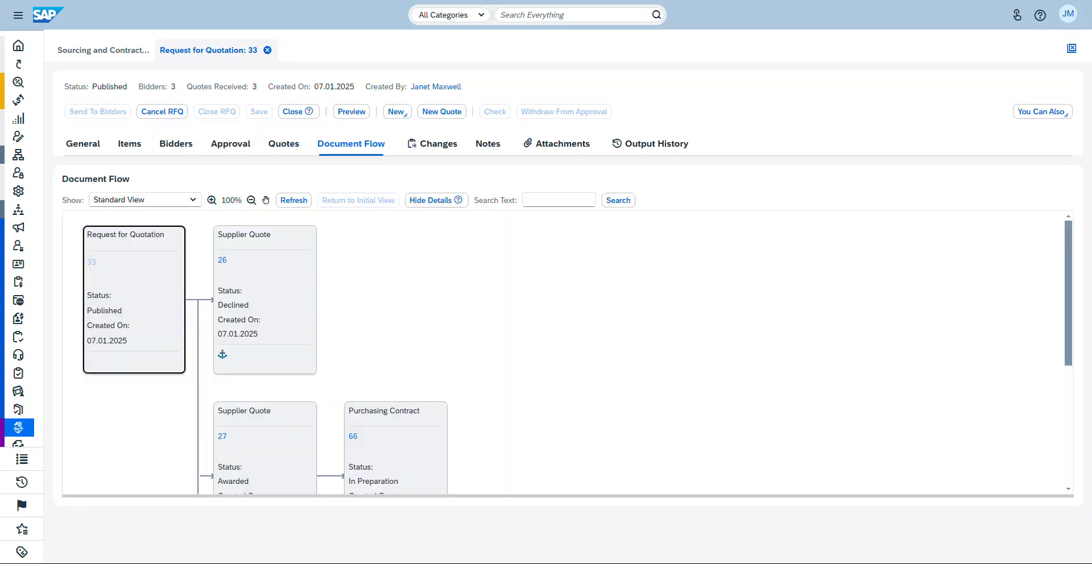
{"action": "scroll", "coordinate": [568, 352], "scroll_direction": "down", "scroll_amount": 4}
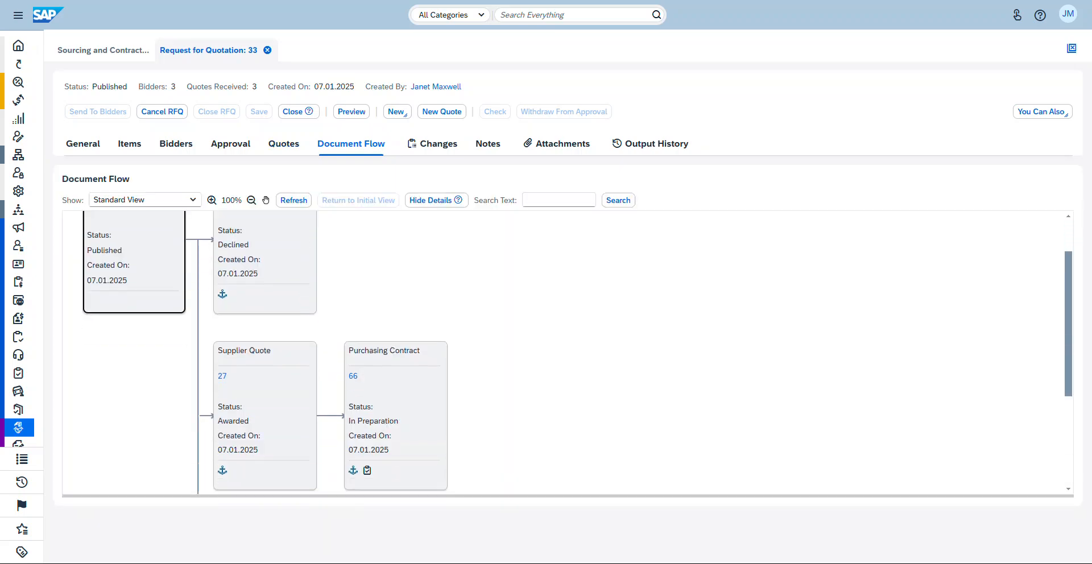
{"action": "scroll", "coordinate": [567, 353], "scroll_direction": "up", "scroll_amount": 4}
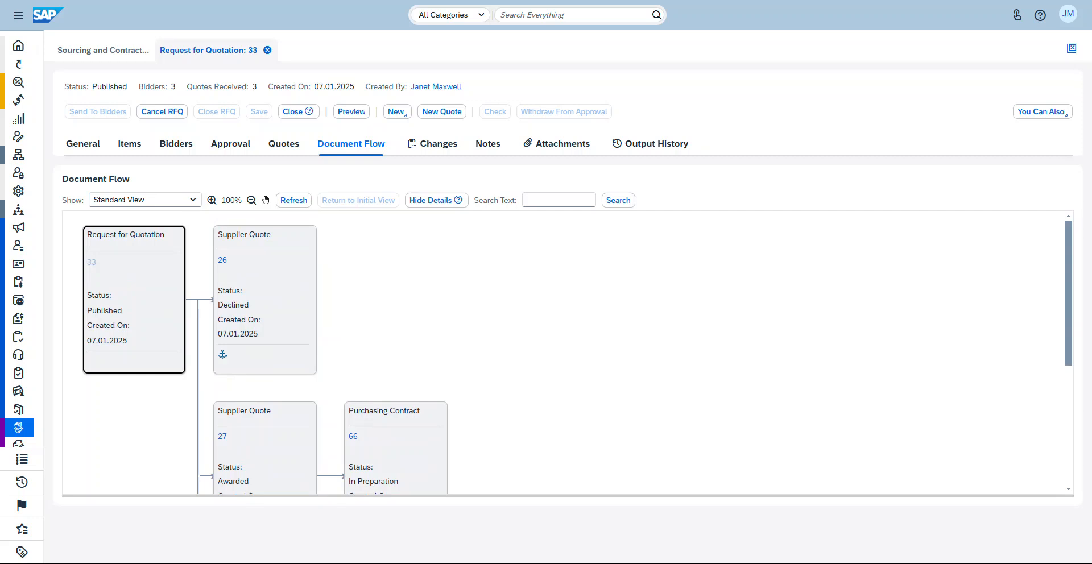
{"action": "scroll", "coordinate": [568, 353], "scroll_direction": "down", "scroll_amount": 3}
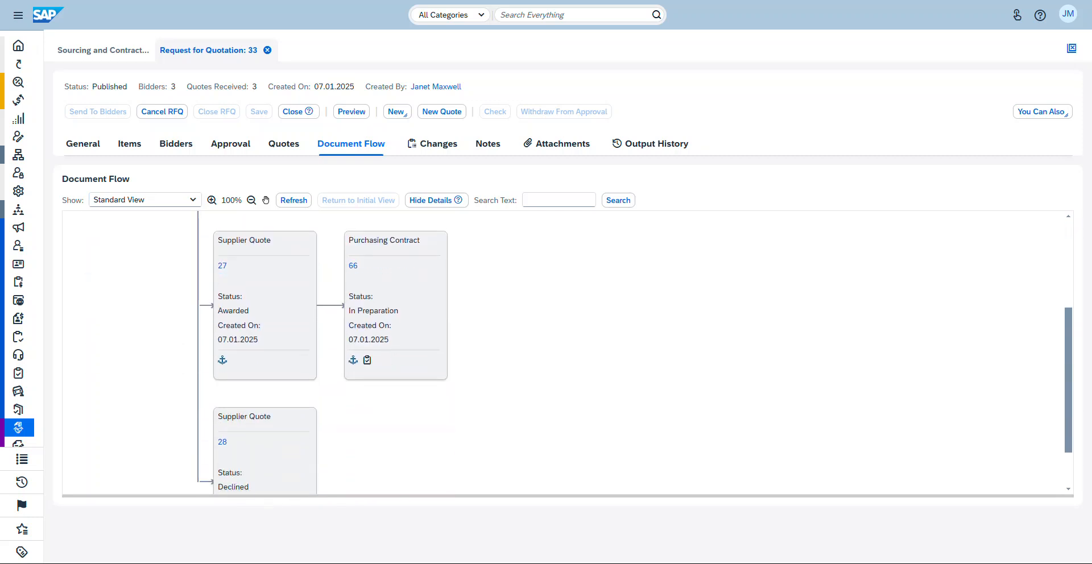
{"action": "scroll", "coordinate": [568, 353], "scroll_direction": "up", "scroll_amount": 2}
{"action": "scroll", "coordinate": [568, 353], "scroll_direction": "down", "scroll_amount": 1}
{"action": "scroll", "coordinate": [568, 352], "scroll_direction": "down", "scroll_amount": 2}
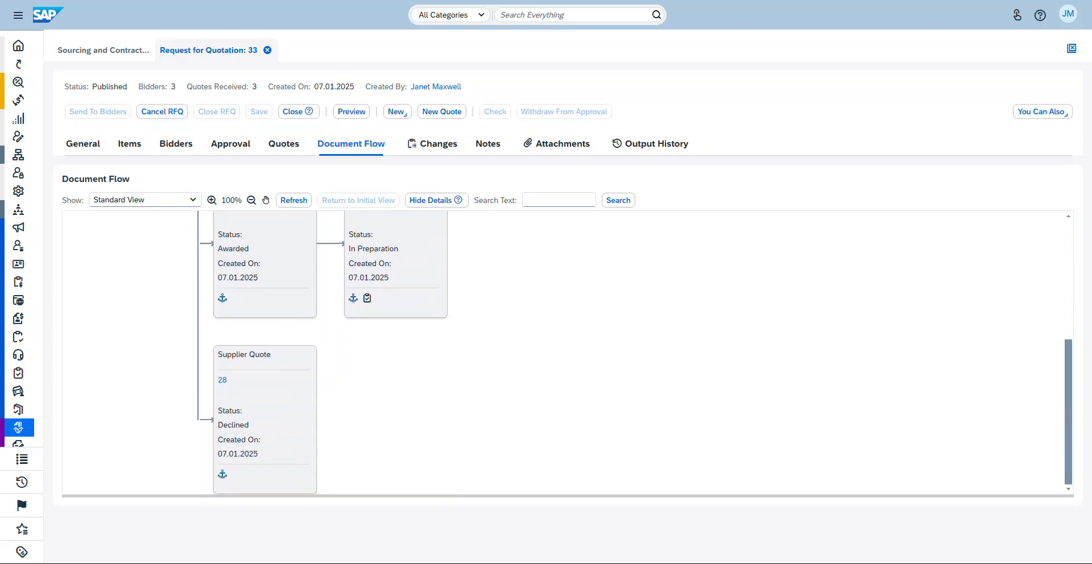
{"action": "scroll", "coordinate": [568, 352], "scroll_direction": "up", "scroll_amount": 4}
{"action": "scroll", "coordinate": [568, 353], "scroll_direction": "down", "scroll_amount": 3}
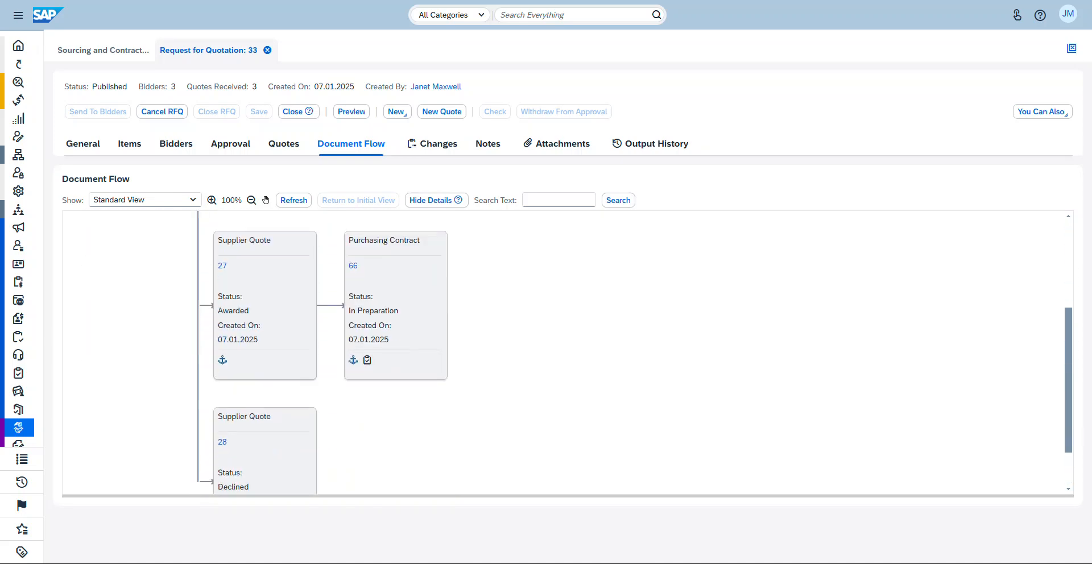
{"action": "scroll", "coordinate": [568, 352], "scroll_direction": "up", "scroll_amount": 2}
{"action": "scroll", "coordinate": [567, 353], "scroll_direction": "up", "scroll_amount": 1}
{"action": "scroll", "coordinate": [568, 353], "scroll_direction": "down", "scroll_amount": 4}
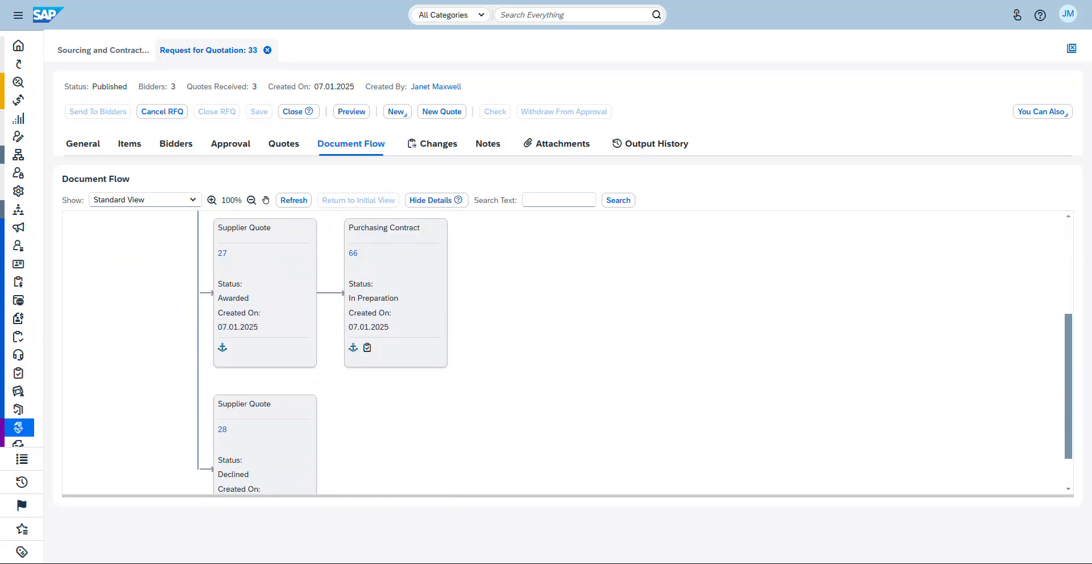
{"action": "scroll", "coordinate": [567, 353], "scroll_direction": "up", "scroll_amount": 4}
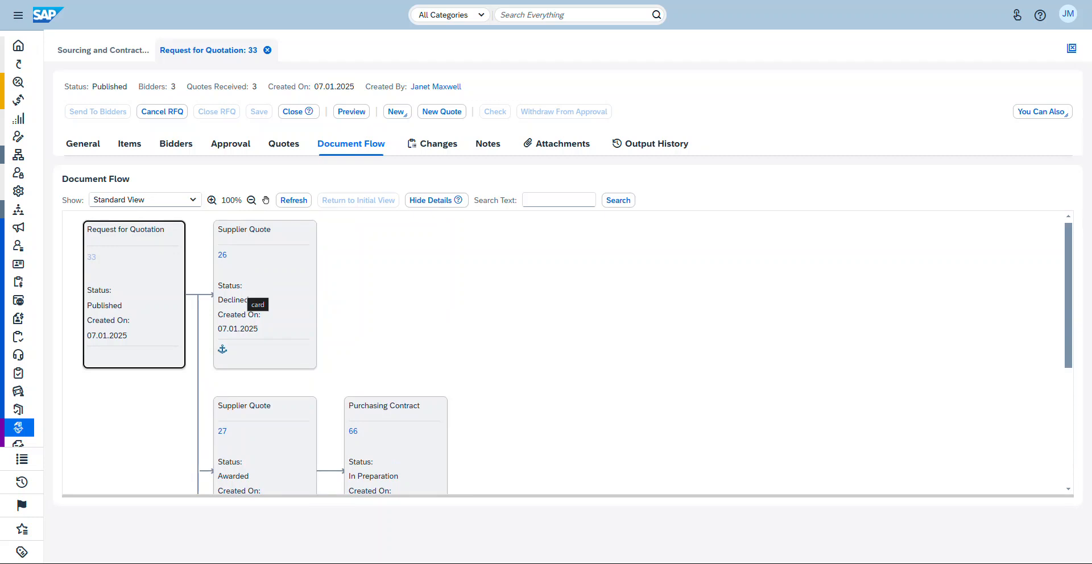
{"action": "scroll", "coordinate": [568, 353], "scroll_direction": "down", "scroll_amount": 5}
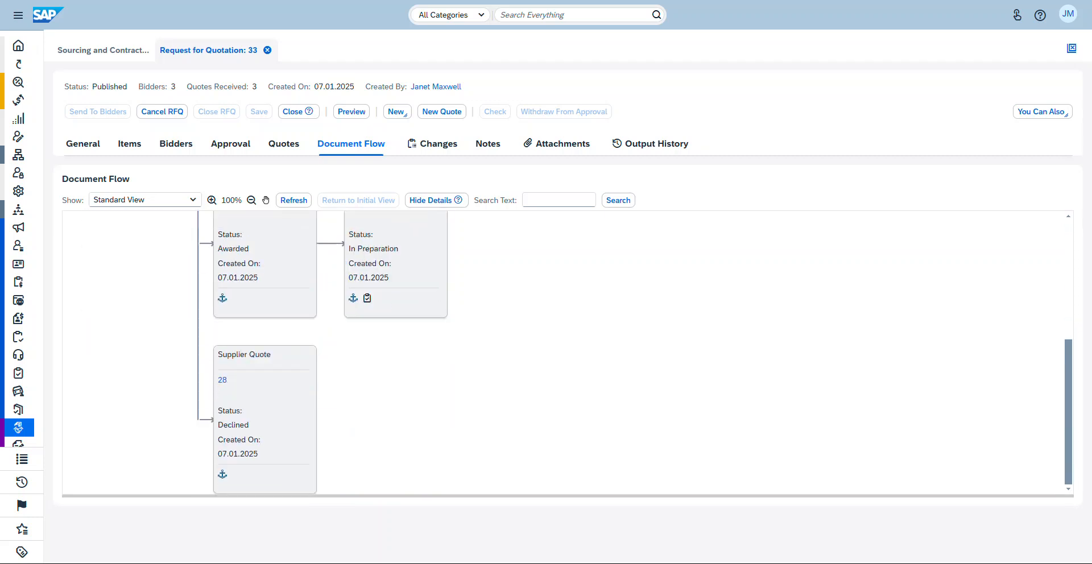
{"action": "scroll", "coordinate": [568, 353], "scroll_direction": "up", "scroll_amount": 3}
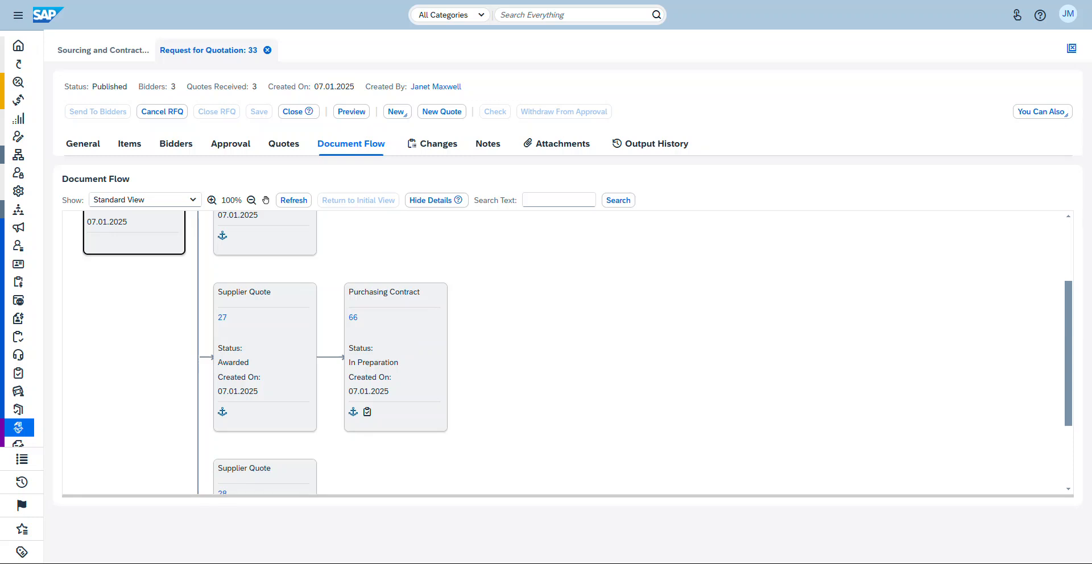
Review the RFQ's document flow at 83% zoom, from the request through all supplier quotes and the purchasing contract.
{"action": "scroll", "coordinate": [400, 345], "scroll_direction": "up", "scroll_amount": 2}
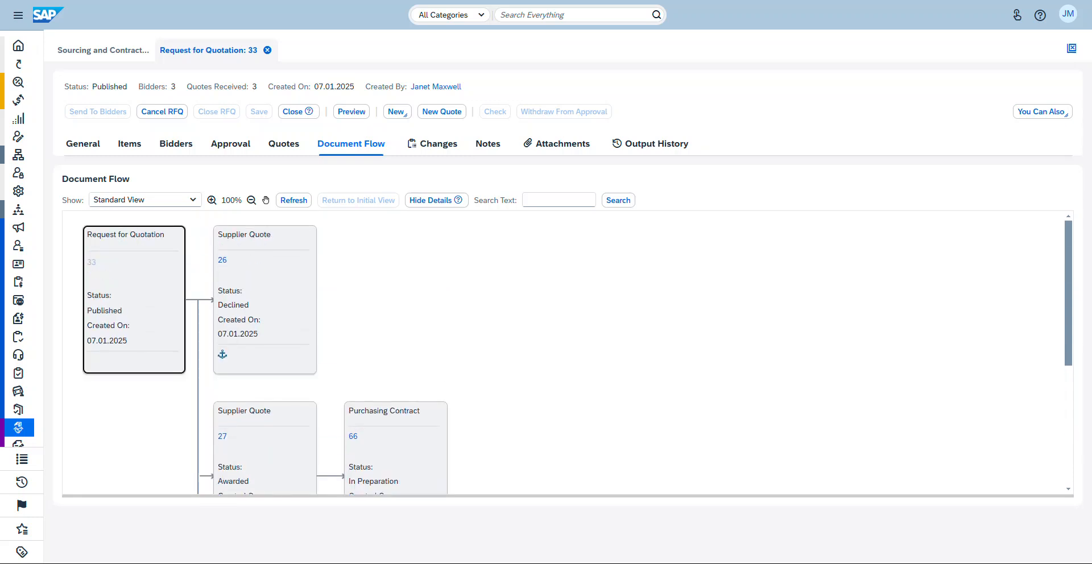
{"action": "scroll", "coordinate": [399, 345], "scroll_direction": "down", "scroll_amount": 2}
{"action": "left_click", "coordinate": [251, 200]}
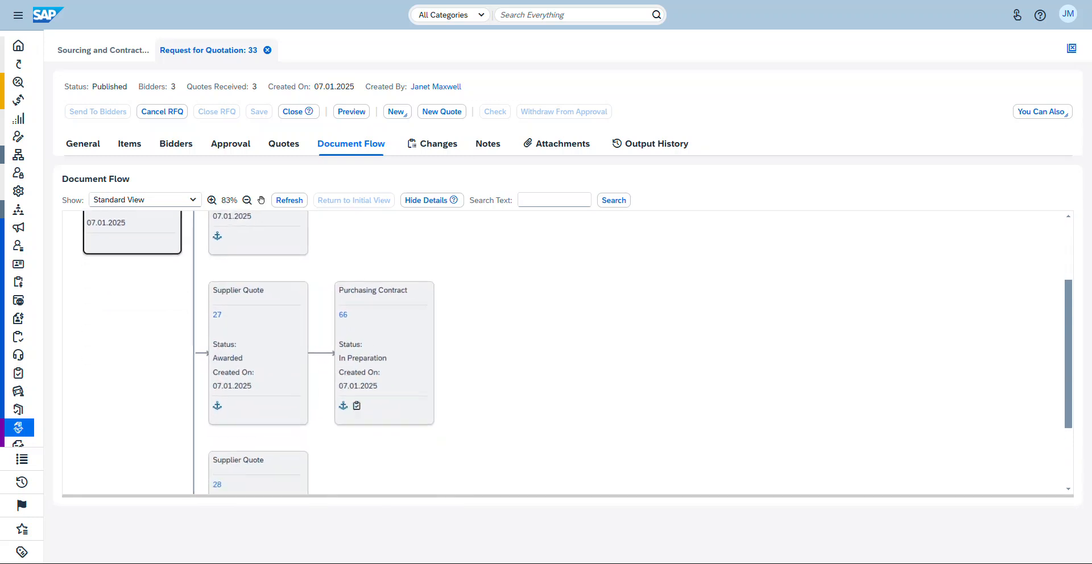
{"action": "scroll", "coordinate": [400, 344], "scroll_direction": "up", "scroll_amount": 2}
{"action": "scroll", "coordinate": [577, 352], "scroll_direction": "down", "scroll_amount": 2}
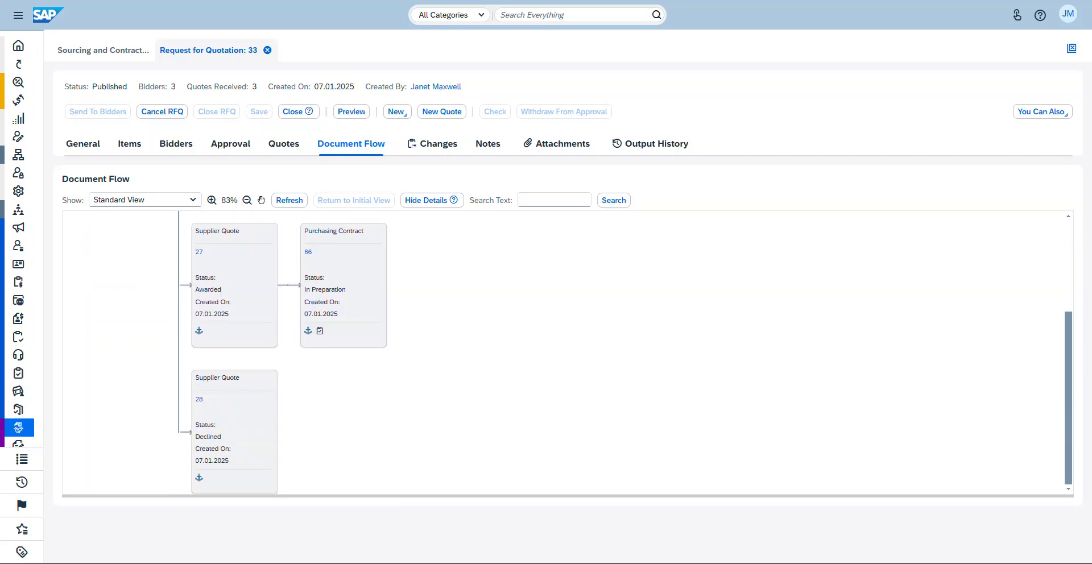
{"action": "scroll", "coordinate": [578, 352], "scroll_direction": "up", "scroll_amount": 2}
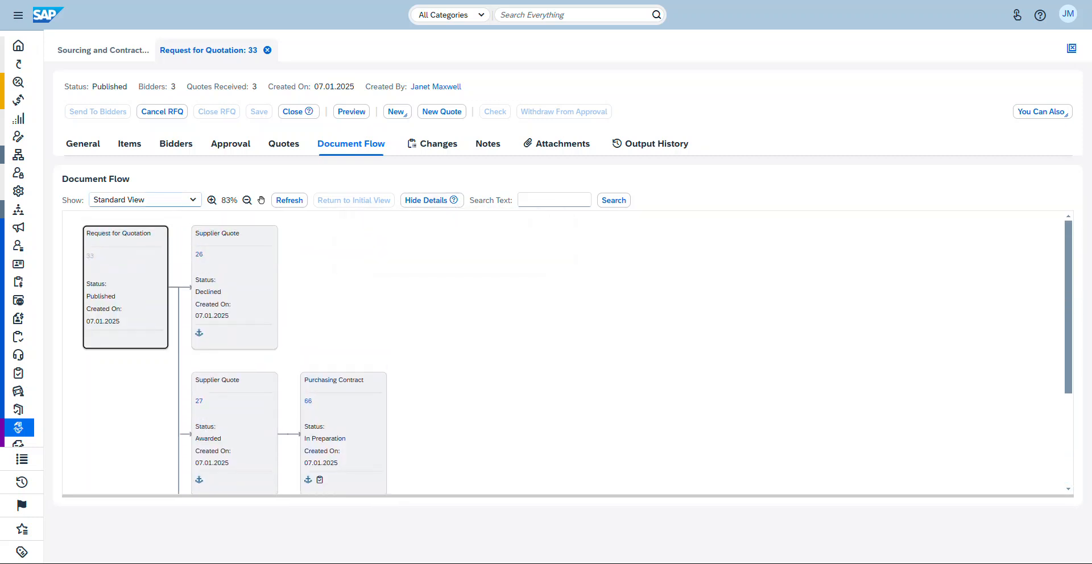
Show the document flow in Extended View with the details hidden, at 100% zoom.
{"action": "left_click", "coordinate": [193, 199]}
{"action": "left_click", "coordinate": [125, 237]}
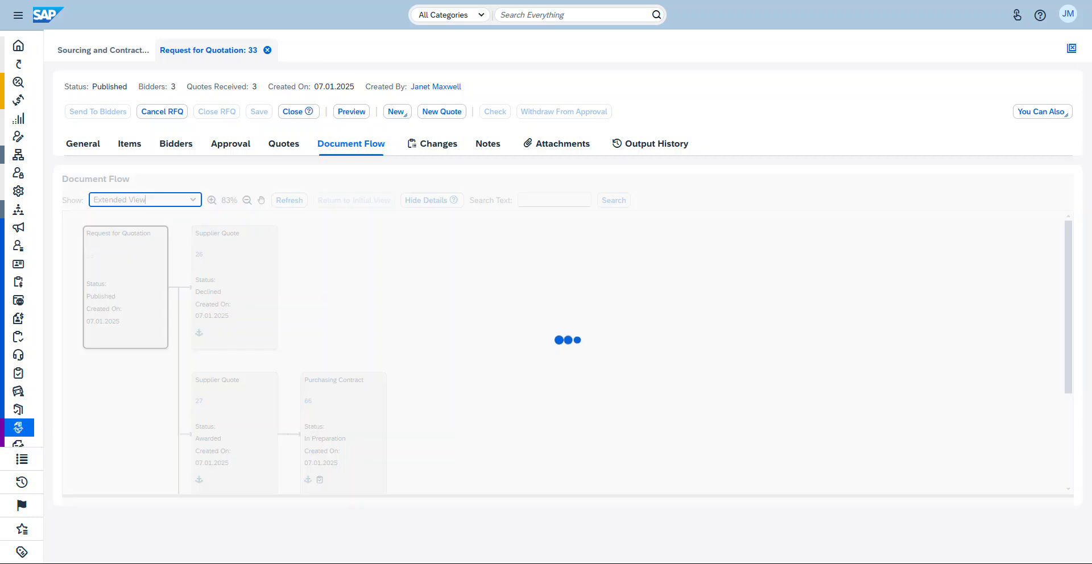
{"action": "scroll", "coordinate": [568, 352], "scroll_direction": "down", "scroll_amount": 3}
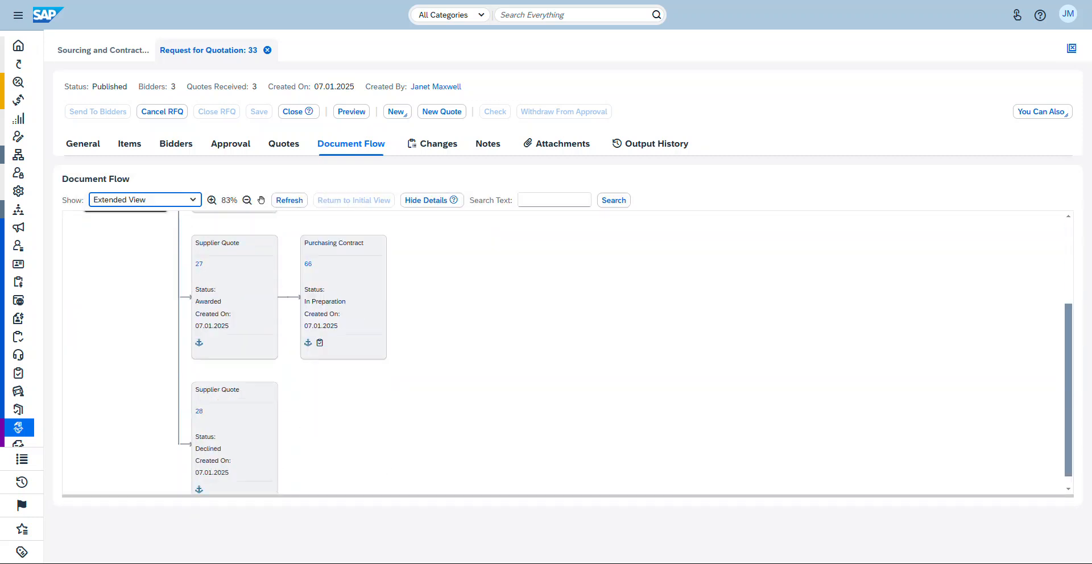
{"action": "scroll", "coordinate": [568, 353], "scroll_direction": "up", "scroll_amount": 3}
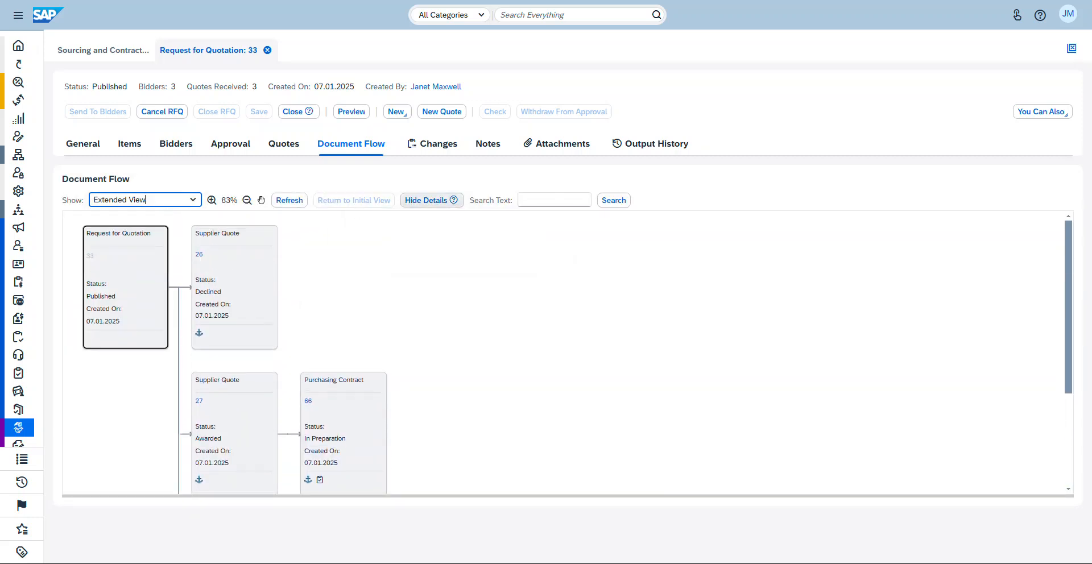
{"action": "left_click", "coordinate": [427, 200]}
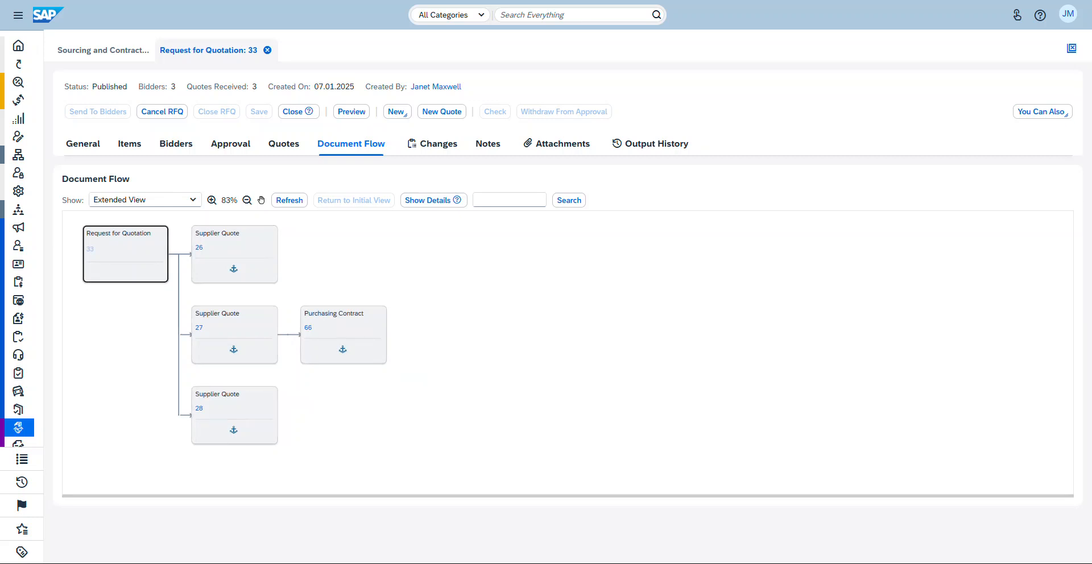
{"action": "left_click", "coordinate": [212, 199]}
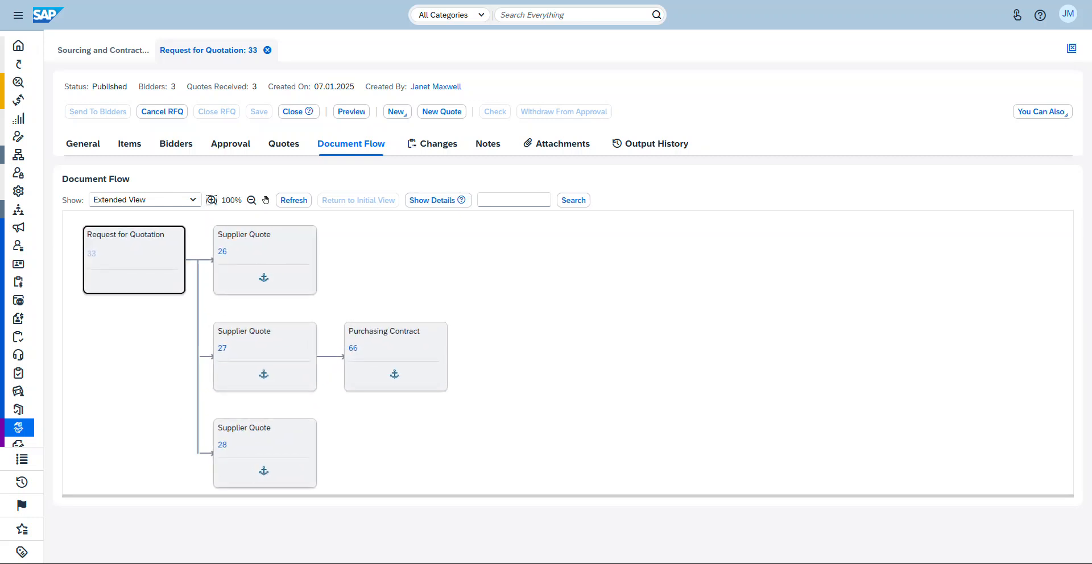
Review the RFQ's change history, notes, attachments and output history, and close the RFQ.
{"action": "left_click", "coordinate": [438, 144]}
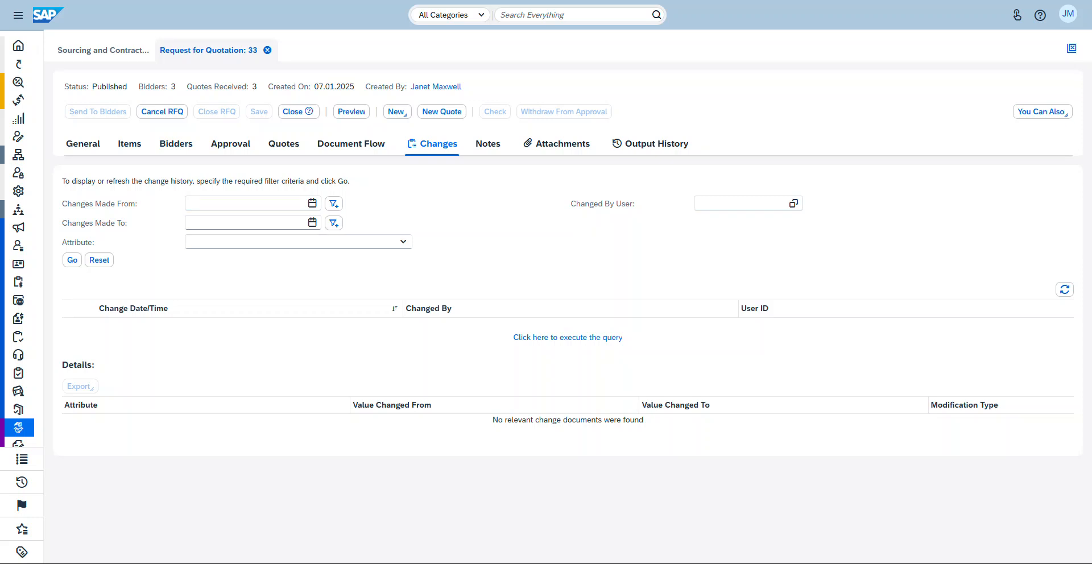
{"action": "left_click", "coordinate": [568, 337]}
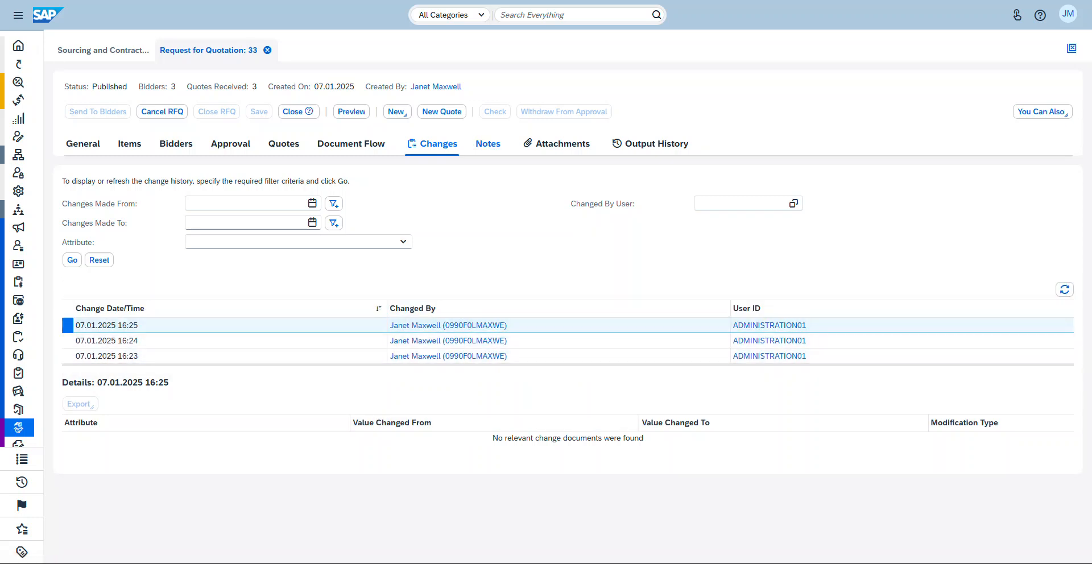
{"action": "left_click", "coordinate": [488, 144]}
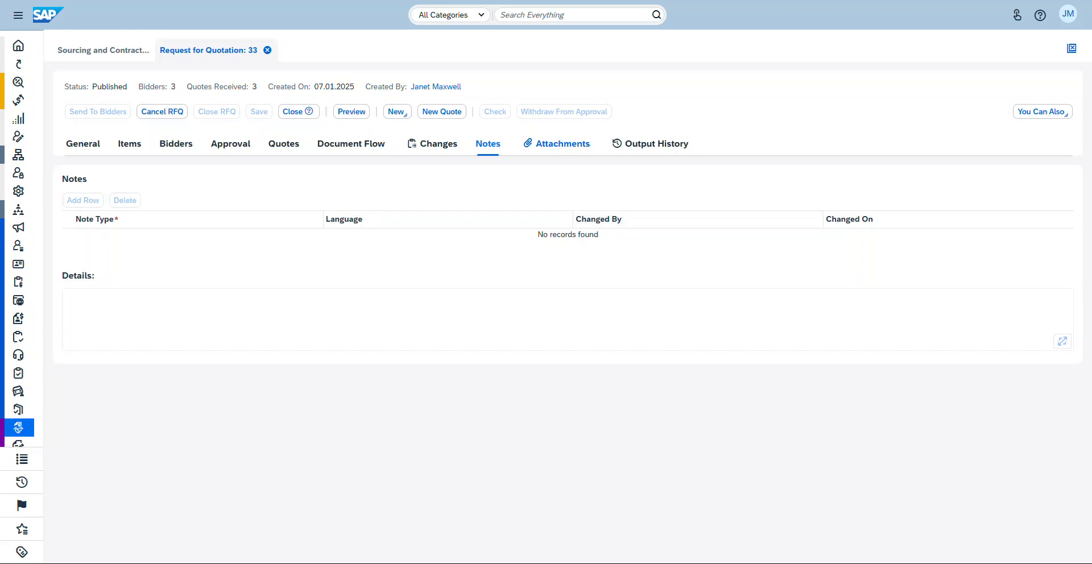
{"action": "left_click", "coordinate": [556, 143]}
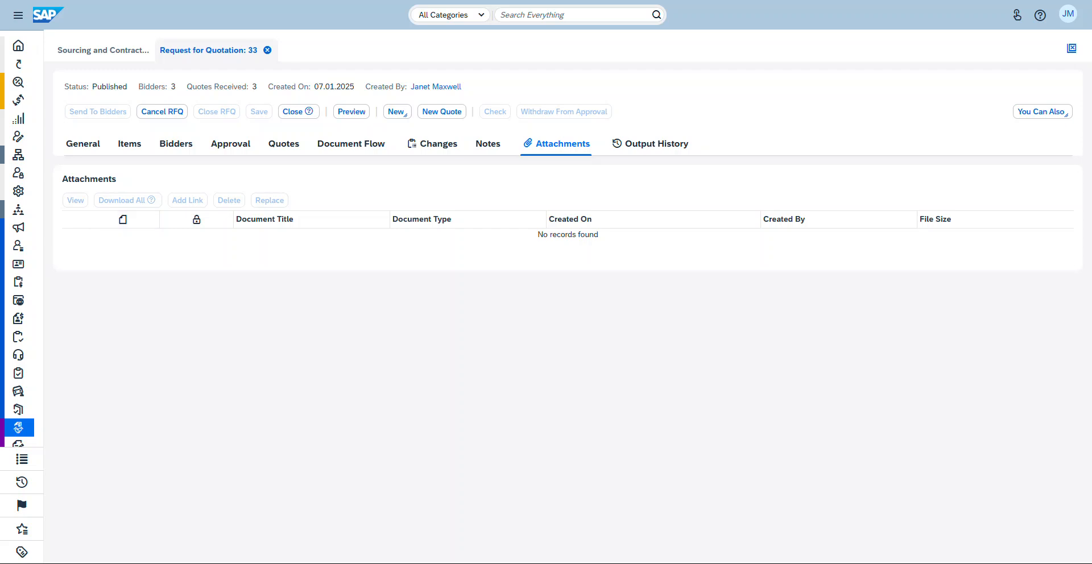
{"action": "left_click", "coordinate": [651, 144]}
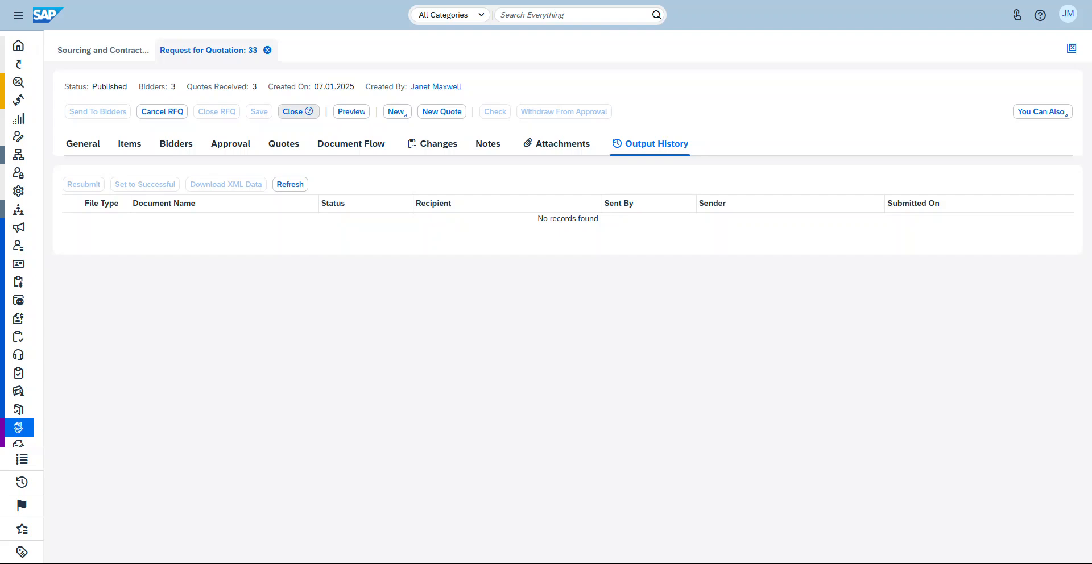
{"action": "left_click", "coordinate": [297, 111]}
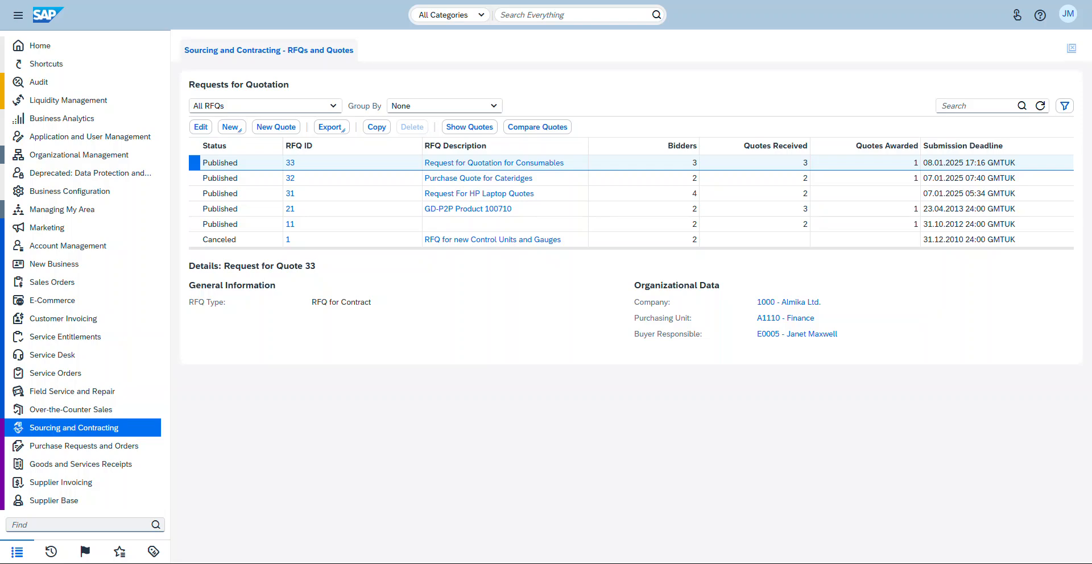
Create an RFQ for Contract described as Request For Quotation for HP Laptops, in NGN, valid 10.01.2025 to 30.03.2025, and proceed to its items.
{"action": "left_click", "coordinate": [231, 127]}
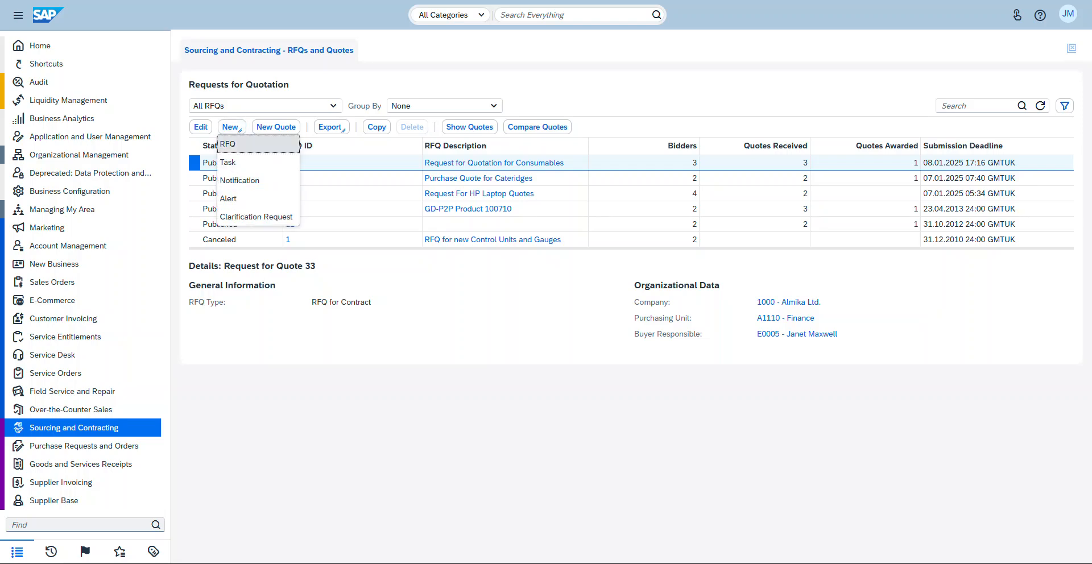
{"action": "left_click", "coordinate": [228, 144]}
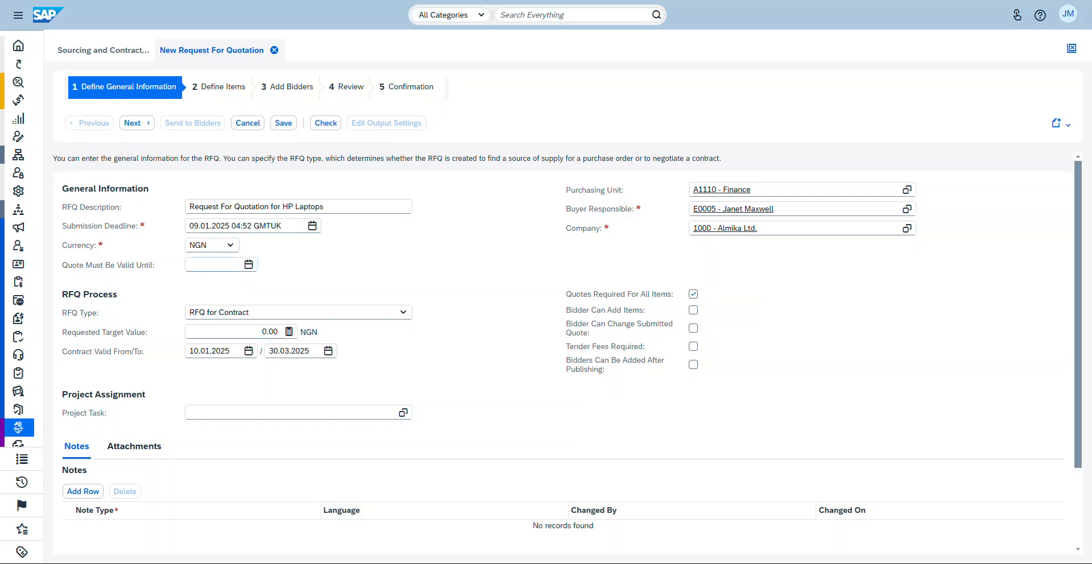
{"action": "left_click", "coordinate": [136, 123]}
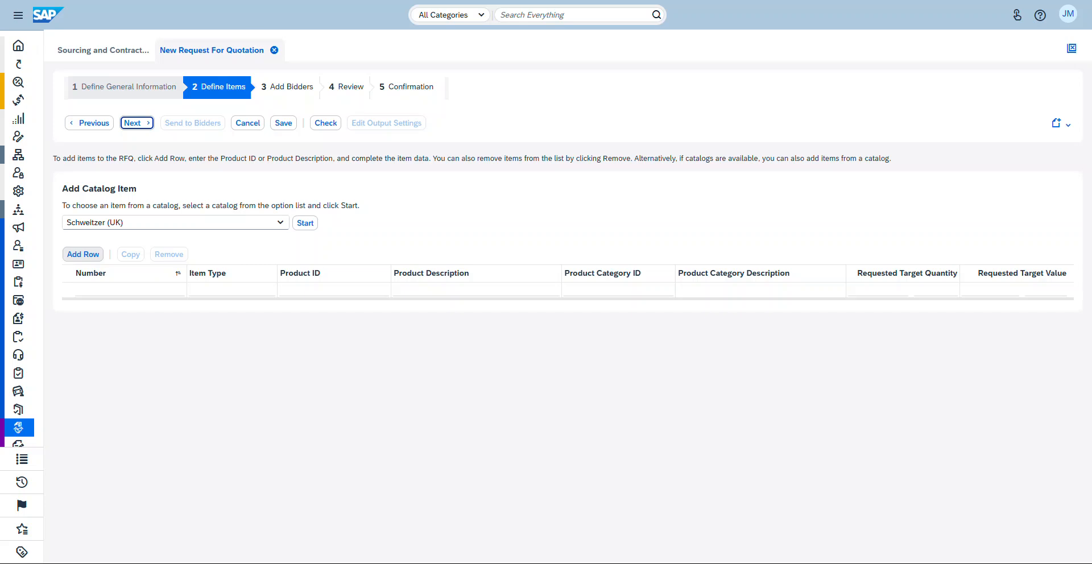
Add three material items to the RFQ with the products HP001, HP002 and HP003.
{"action": "left_click", "coordinate": [83, 254]}
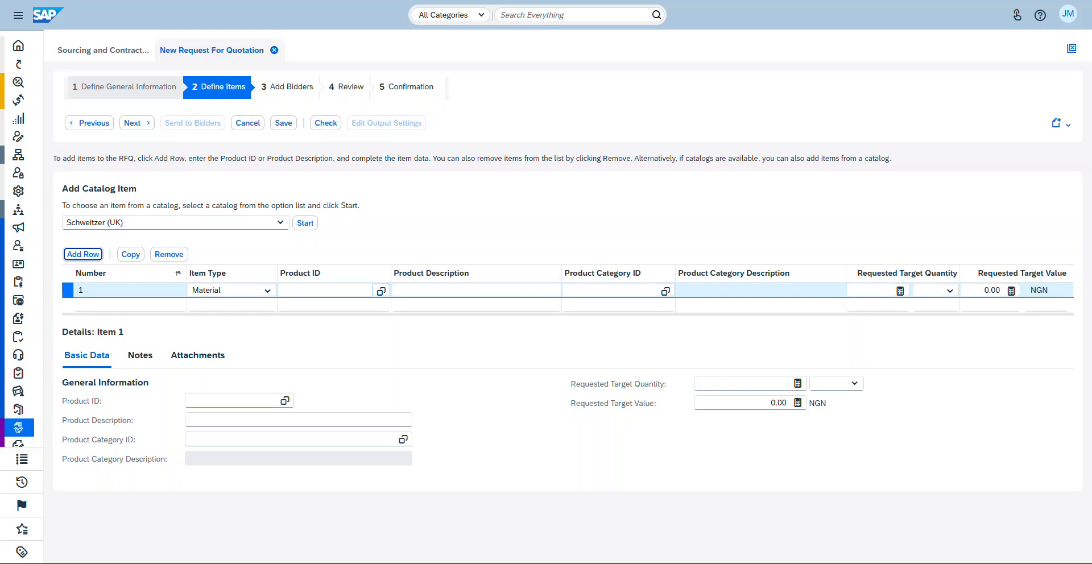
{"action": "left_click", "coordinate": [381, 291]}
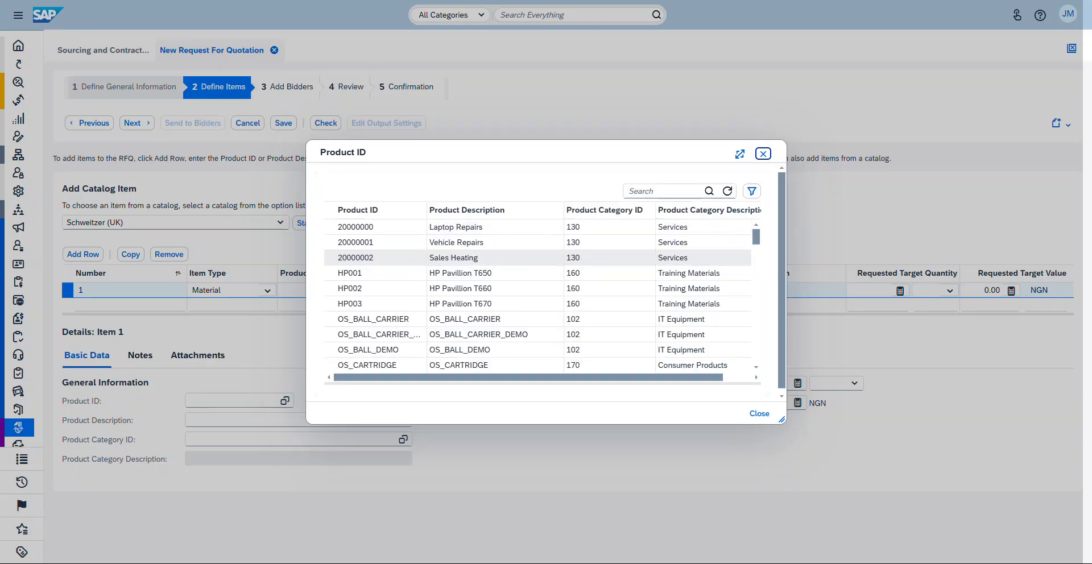
{"action": "left_click", "coordinate": [362, 274]}
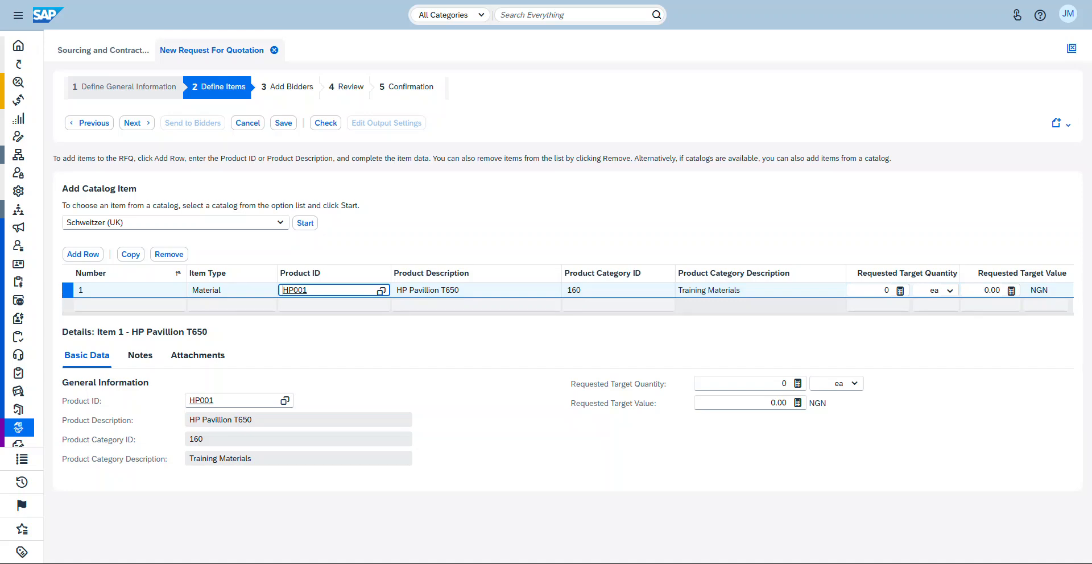
{"action": "left_click", "coordinate": [83, 255]}
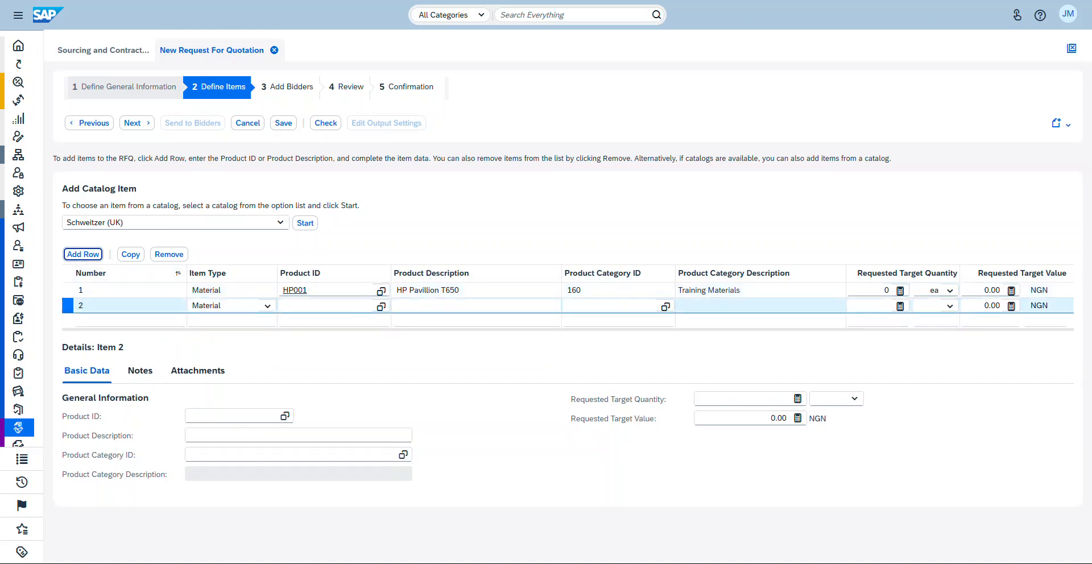
{"action": "left_click", "coordinate": [381, 306]}
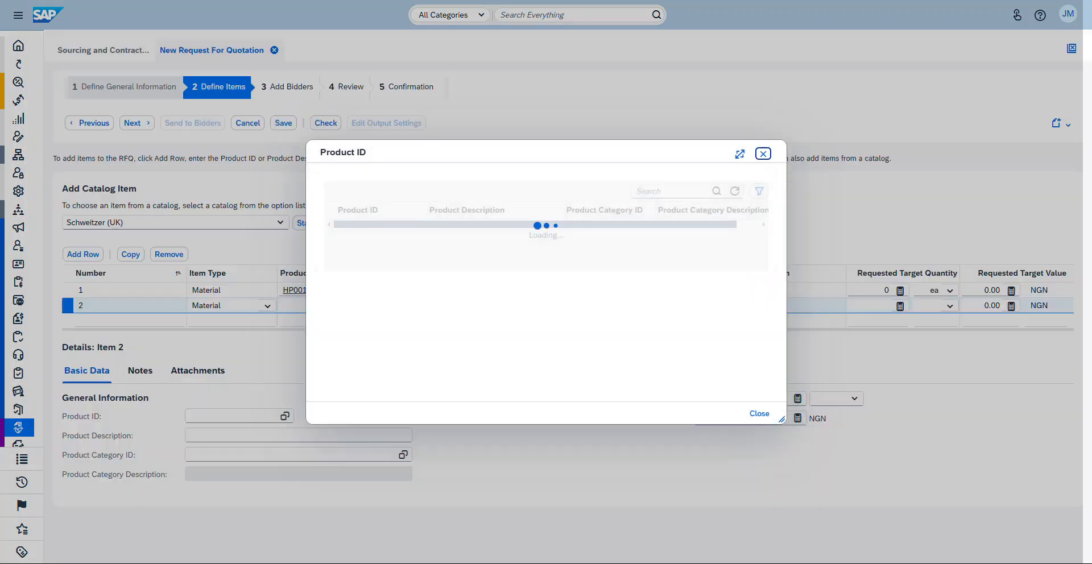
{"action": "left_click", "coordinate": [380, 289]}
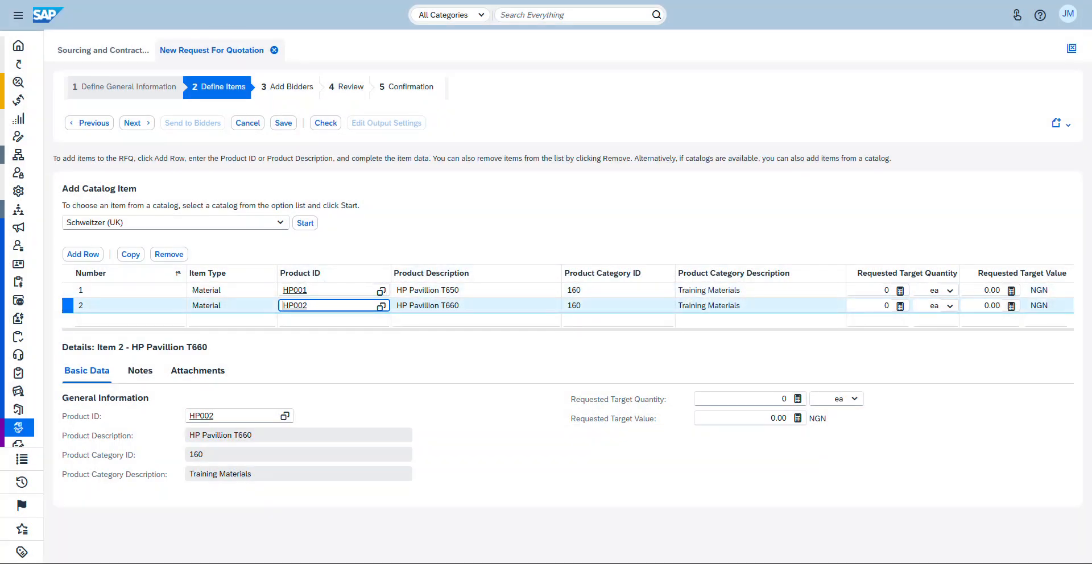
{"action": "left_click", "coordinate": [83, 255]}
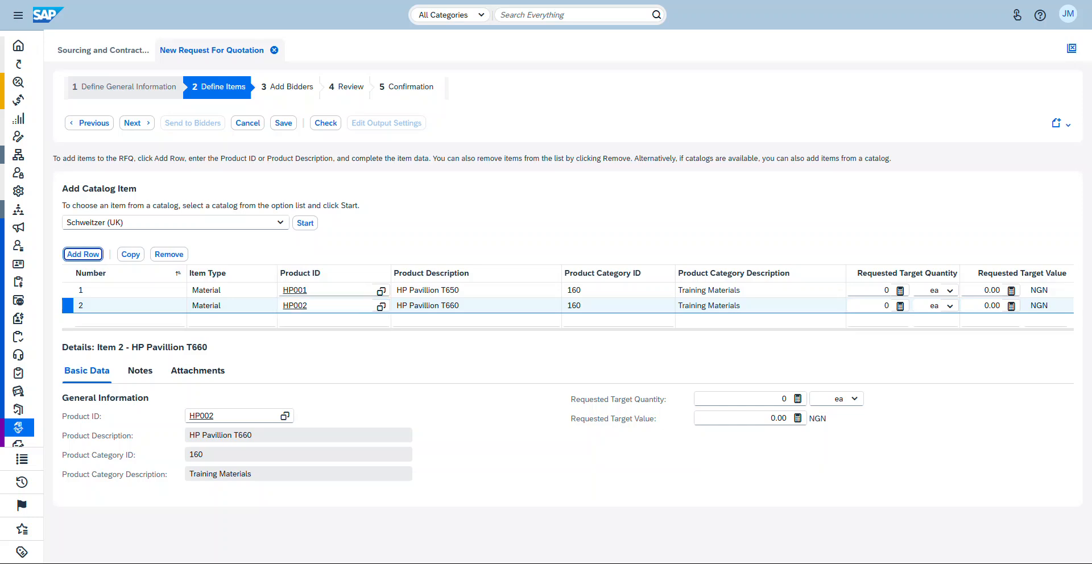
{"action": "left_click", "coordinate": [381, 322]}
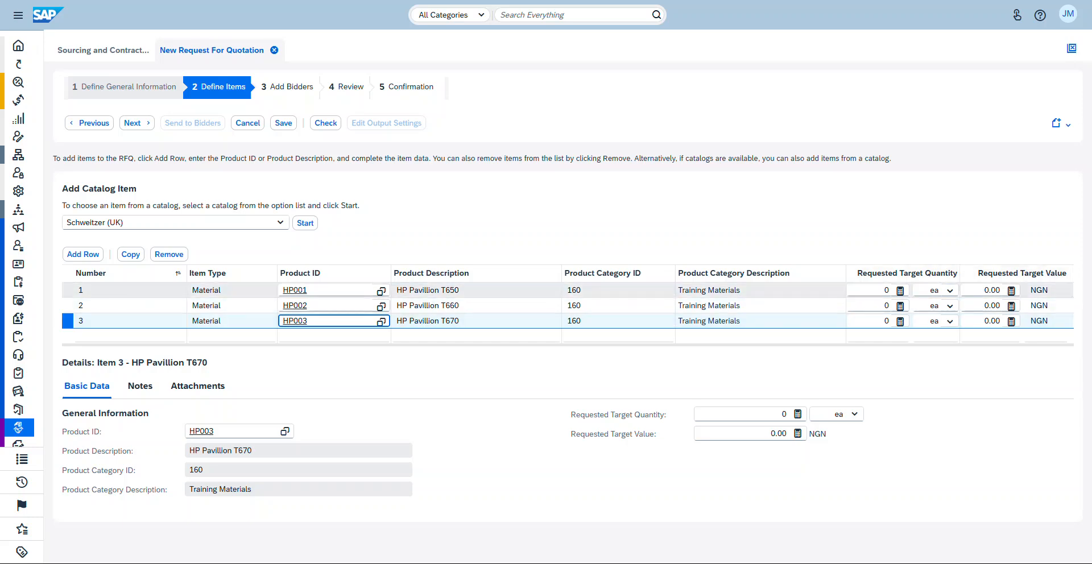
Set the requested target quantity to 1 ea for each of the three HP Pavillion items.
{"action": "left_click", "coordinate": [884, 290]}
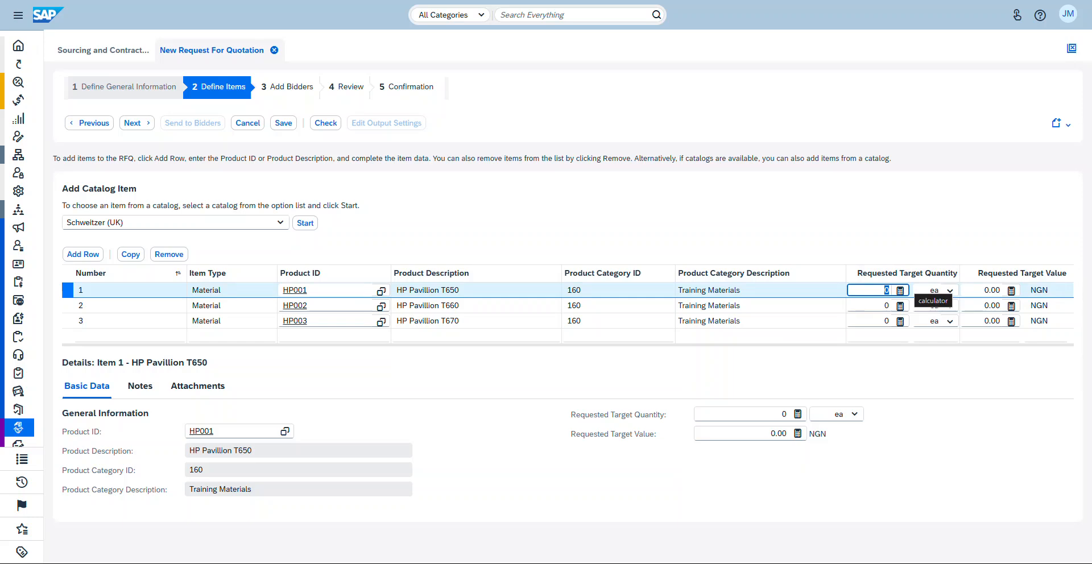
{"action": "type", "text": "1"}
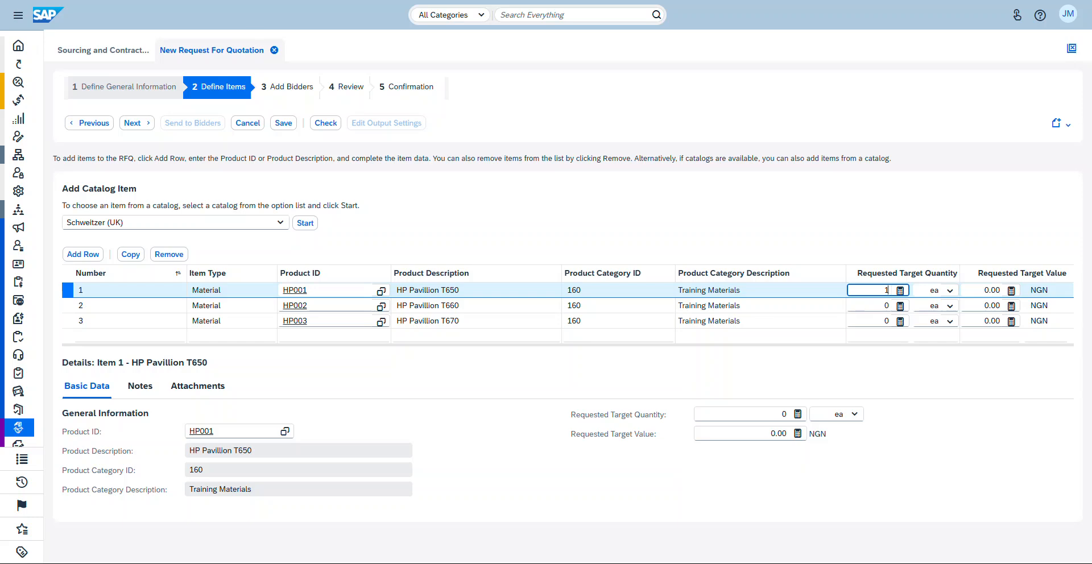
{"action": "double_click", "coordinate": [885, 306]}
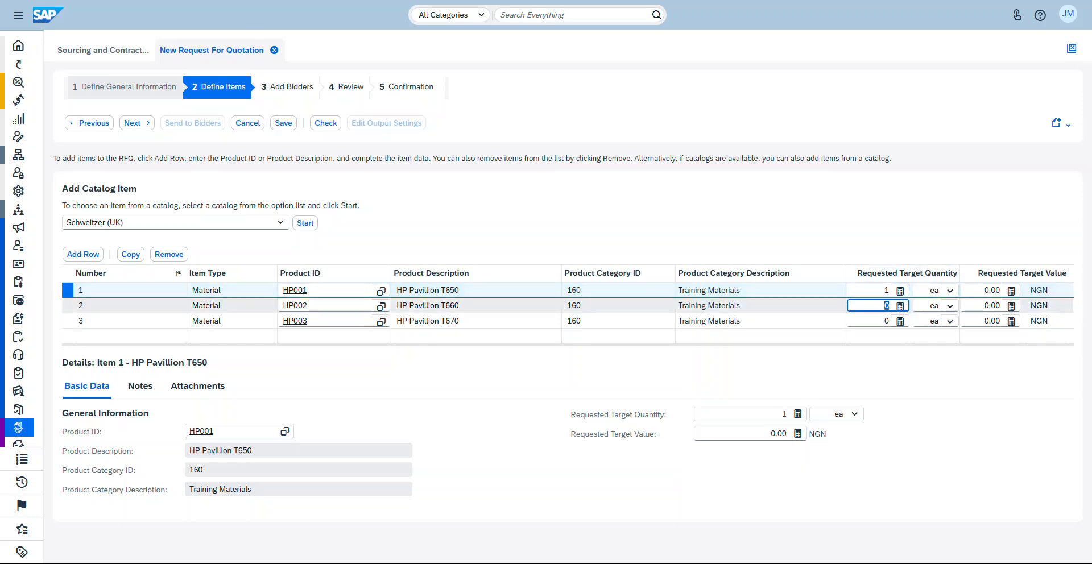
{"action": "type", "text": "1"}
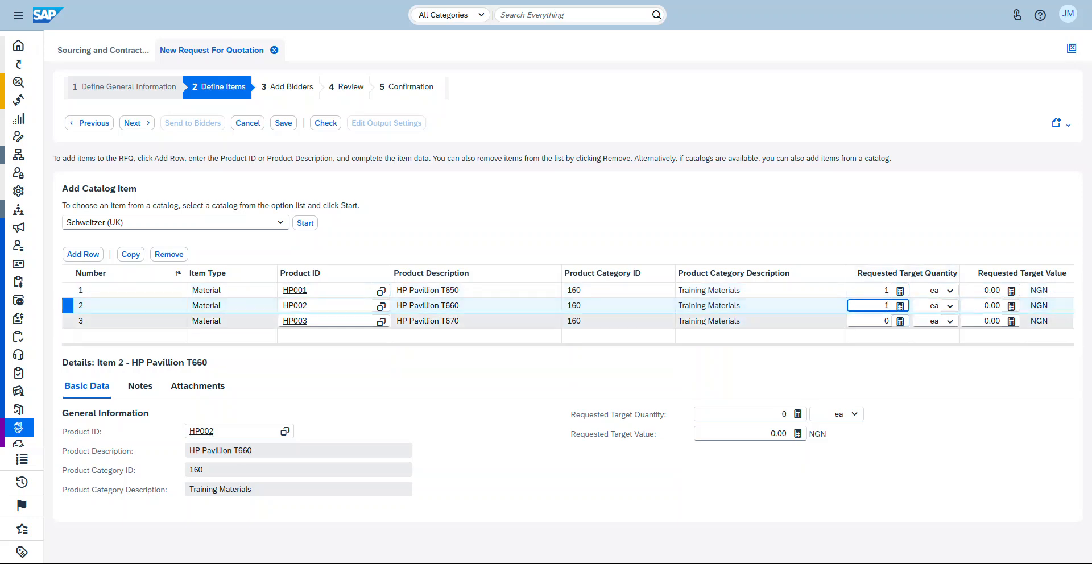
{"action": "double_click", "coordinate": [885, 321]}
{"action": "type", "text": "1"}
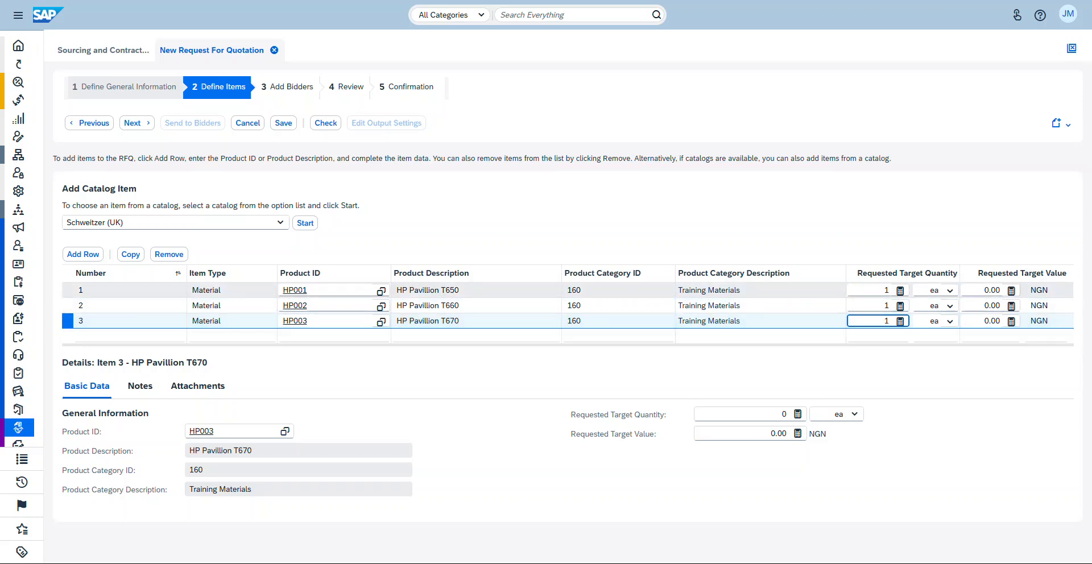
Set the requested target values to 500000 NGN for HP001, 600000 NGN for HP002 and 700000 NGN for HP003.
{"action": "double_click", "coordinate": [992, 291]}
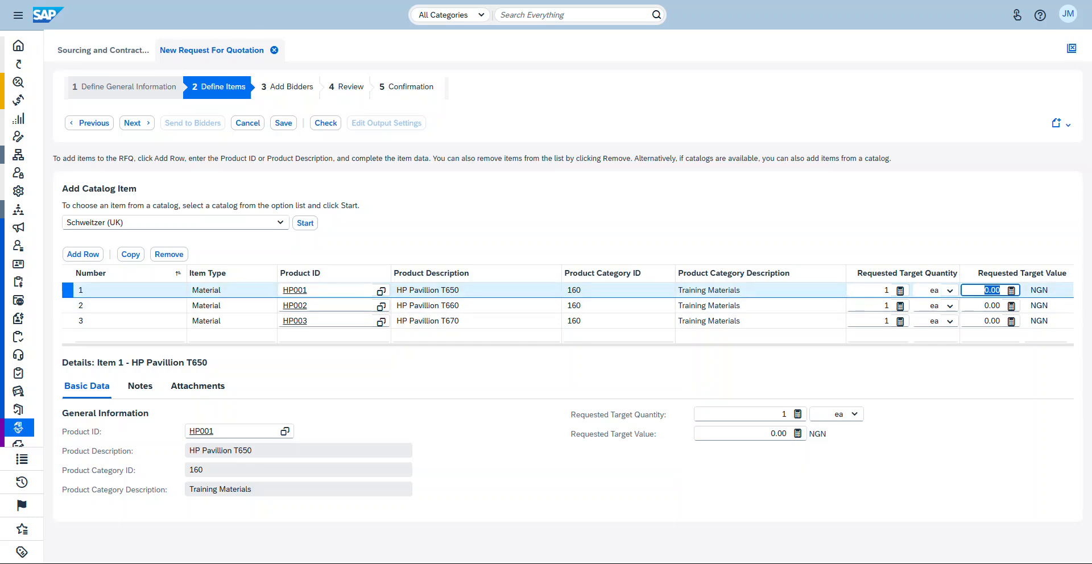
{"action": "type", "text": "2"}
{"action": "type", "text": "00"}
{"action": "key", "text": "BackSpace"}
{"action": "key", "text": "BackSpace"}
{"action": "key", "text": "BackSpace"}
{"action": "type", "text": "500000"}
{"action": "key", "text": "Return"}
{"action": "left_click", "coordinate": [985, 306]}
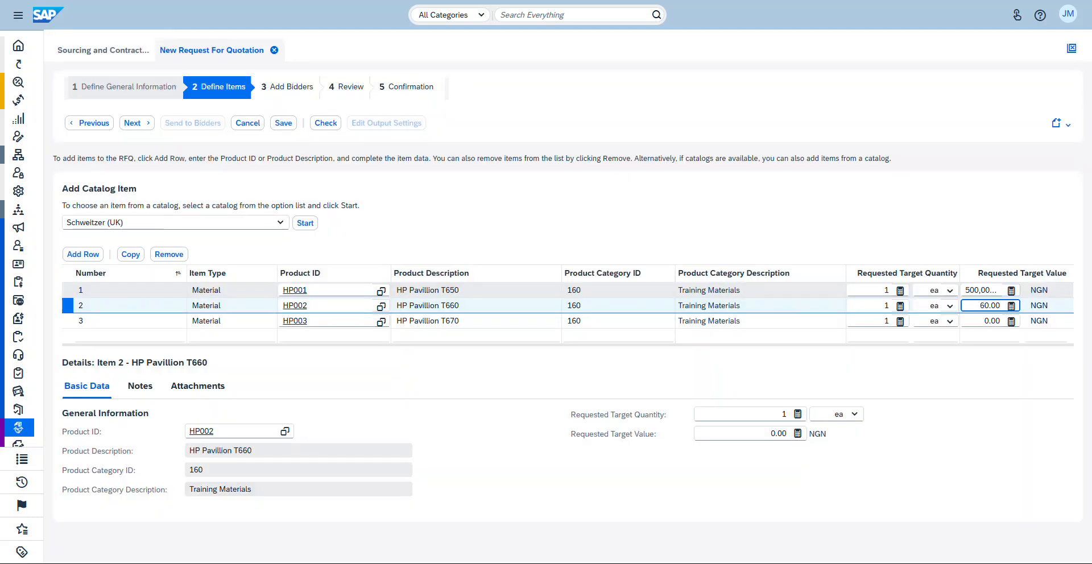
{"action": "type", "text": "60000"}
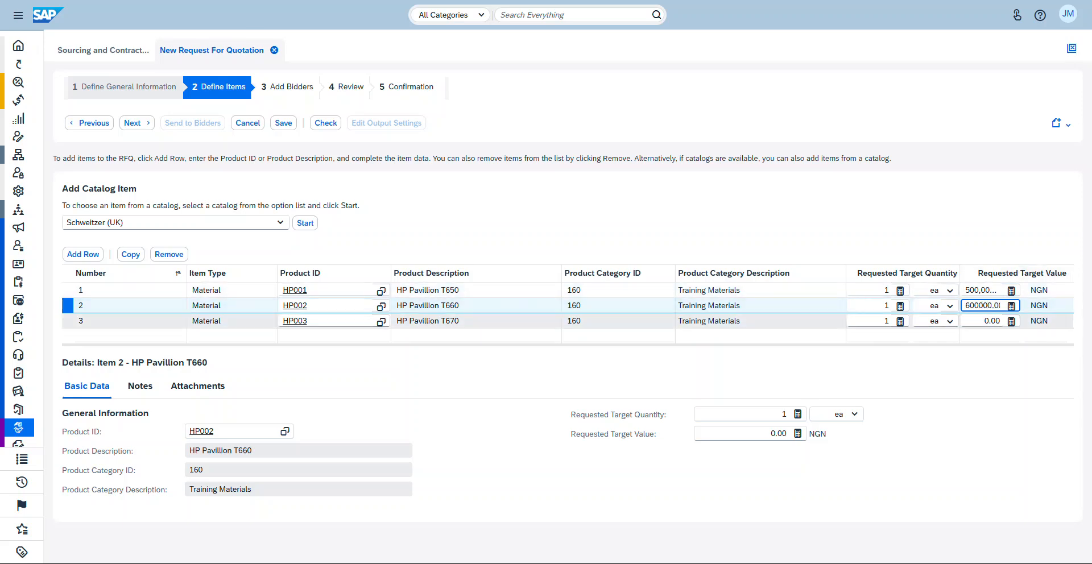
{"action": "left_click", "coordinate": [985, 321]}
{"action": "type", "text": "70000"}
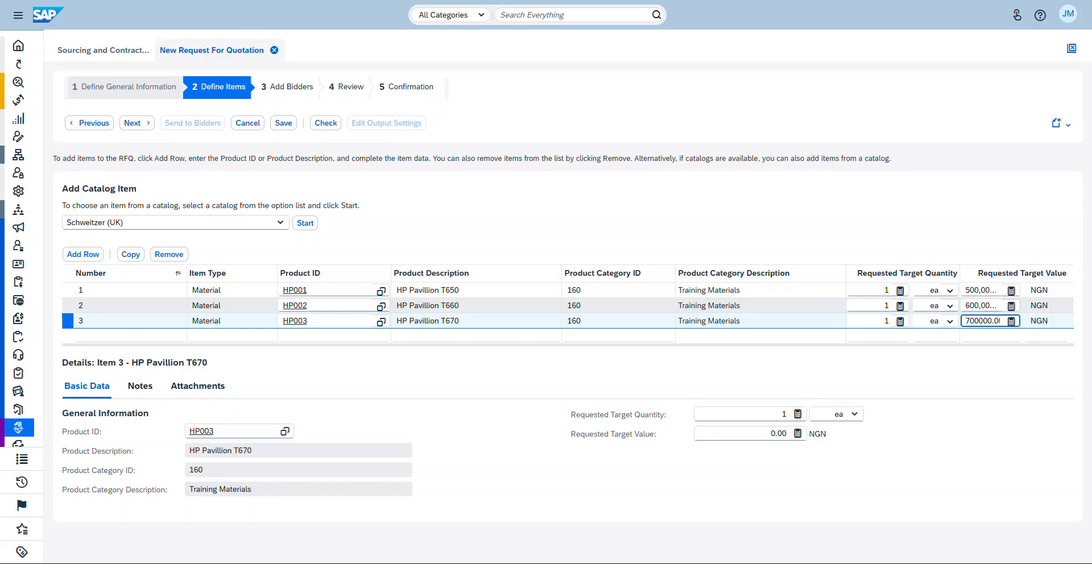
Commit the item values, proceed to the bidders stage and have potential bidders proposed for the RFQ.
{"action": "left_click", "coordinate": [1045, 321]}
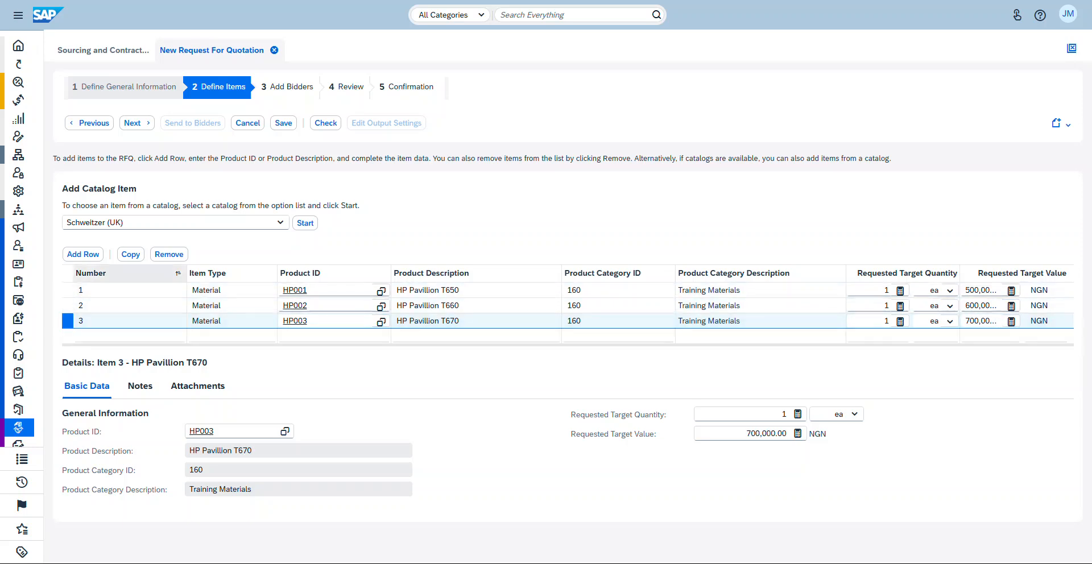
{"action": "left_click", "coordinate": [131, 291]}
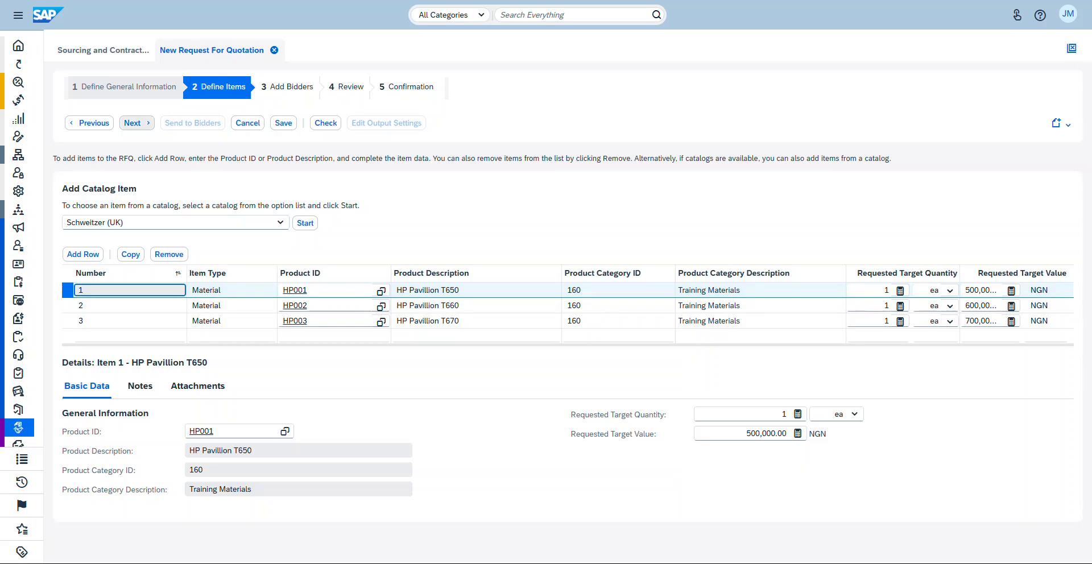
{"action": "left_click", "coordinate": [136, 123]}
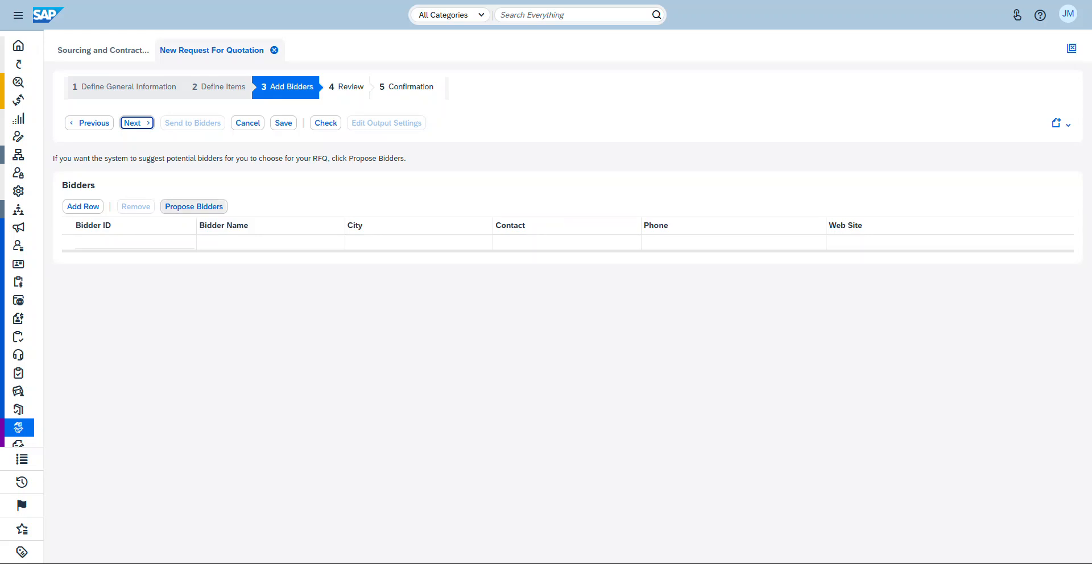
{"action": "left_click", "coordinate": [194, 206]}
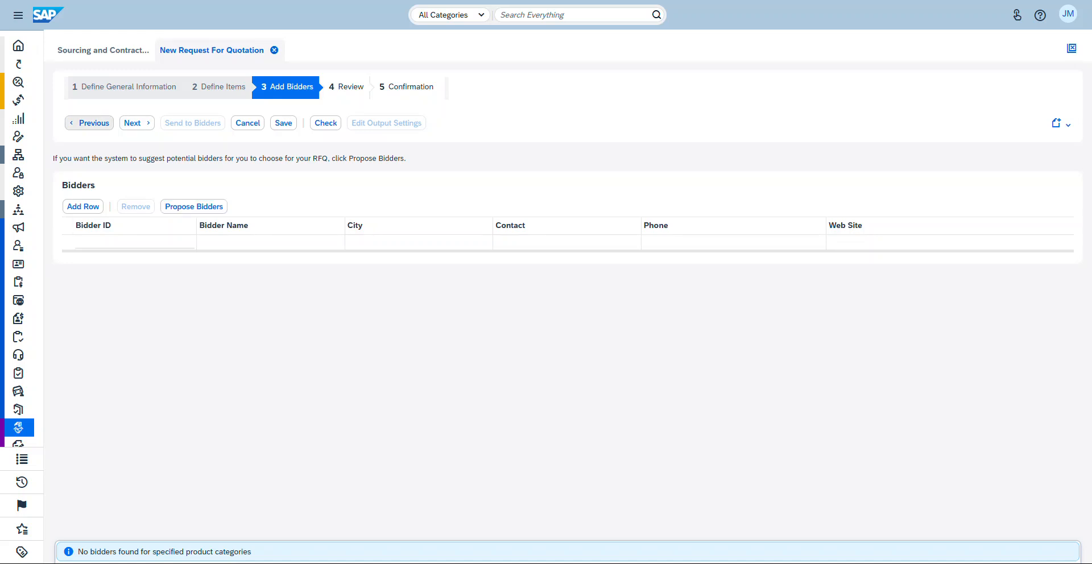
Add CBT Consulting Ltd. and Omego as bidders on the RFQ.
{"action": "left_click", "coordinate": [83, 206]}
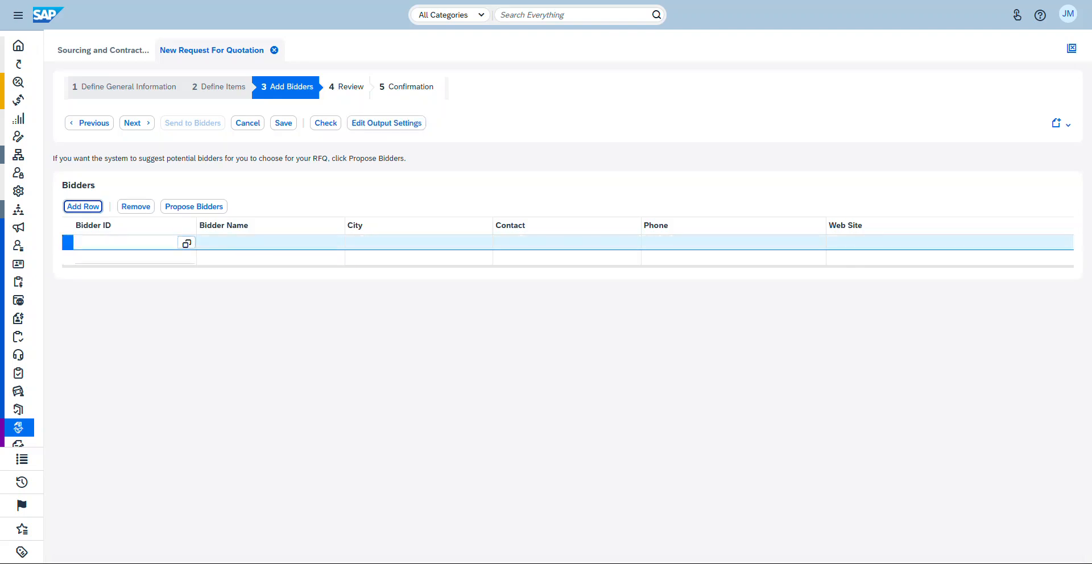
{"action": "left_click", "coordinate": [187, 243]}
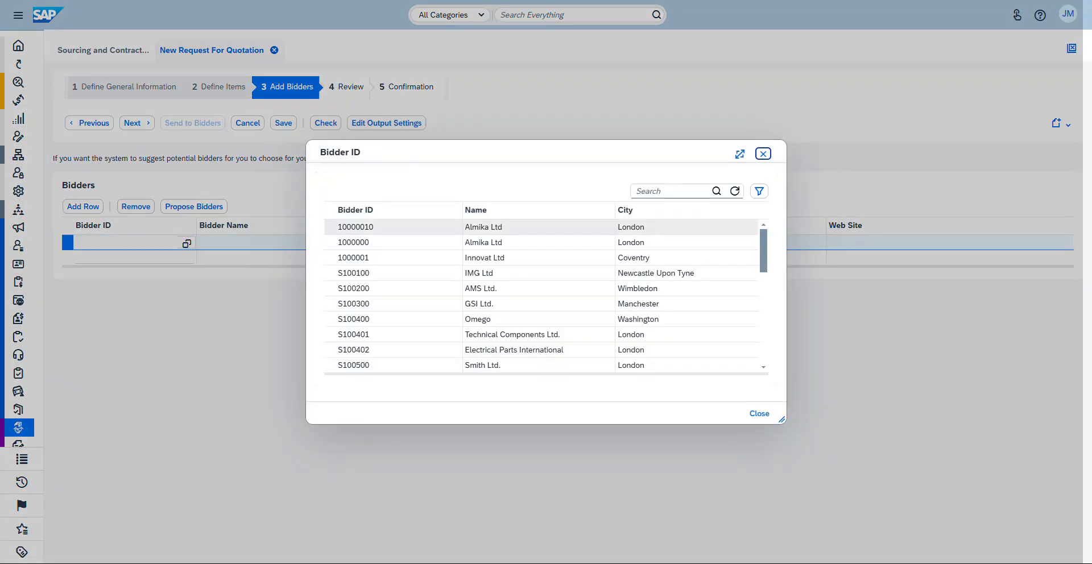
{"action": "scroll", "coordinate": [546, 244], "scroll_direction": "down", "scroll_amount": 2}
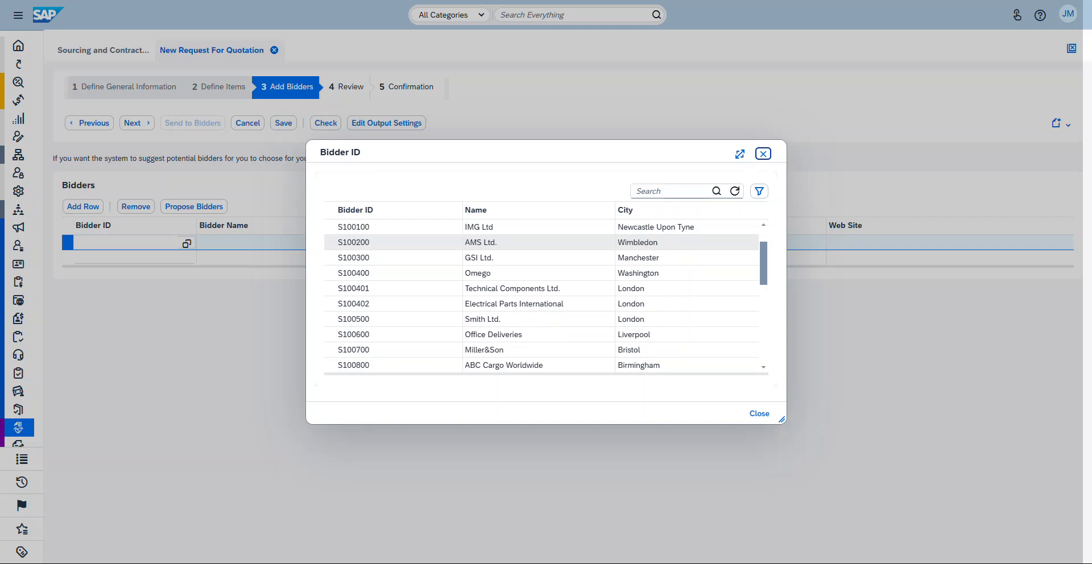
{"action": "scroll", "coordinate": [546, 245], "scroll_direction": "down", "scroll_amount": 8}
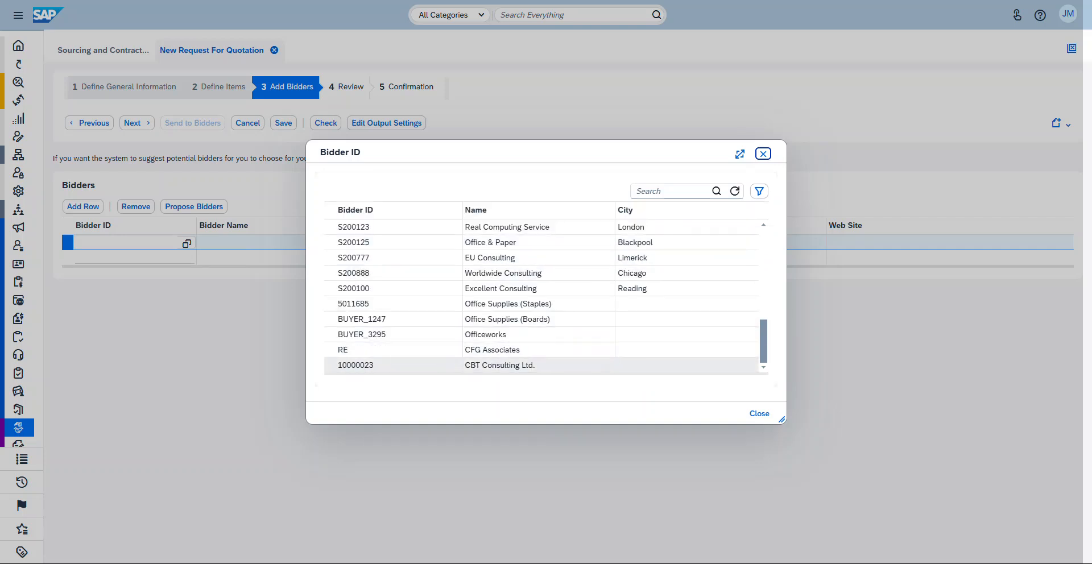
{"action": "left_click", "coordinate": [364, 365]}
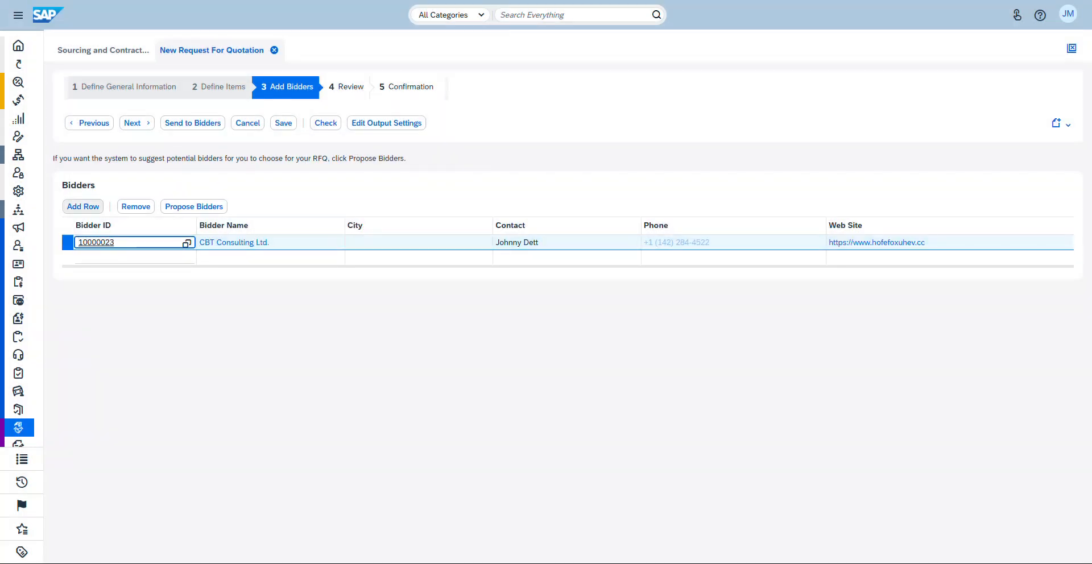
{"action": "left_click", "coordinate": [83, 207]}
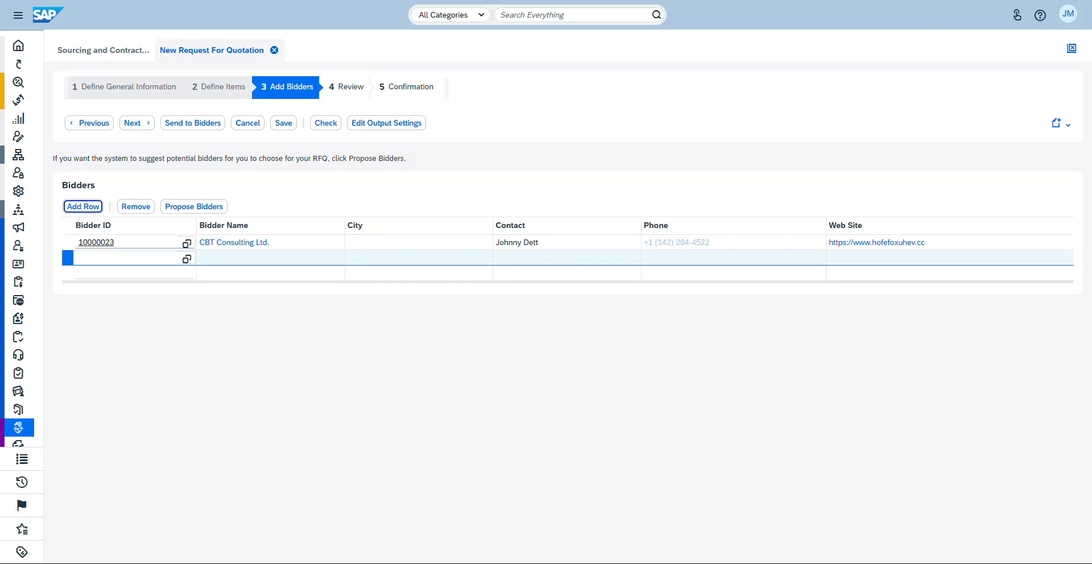
{"action": "left_click", "coordinate": [187, 258]}
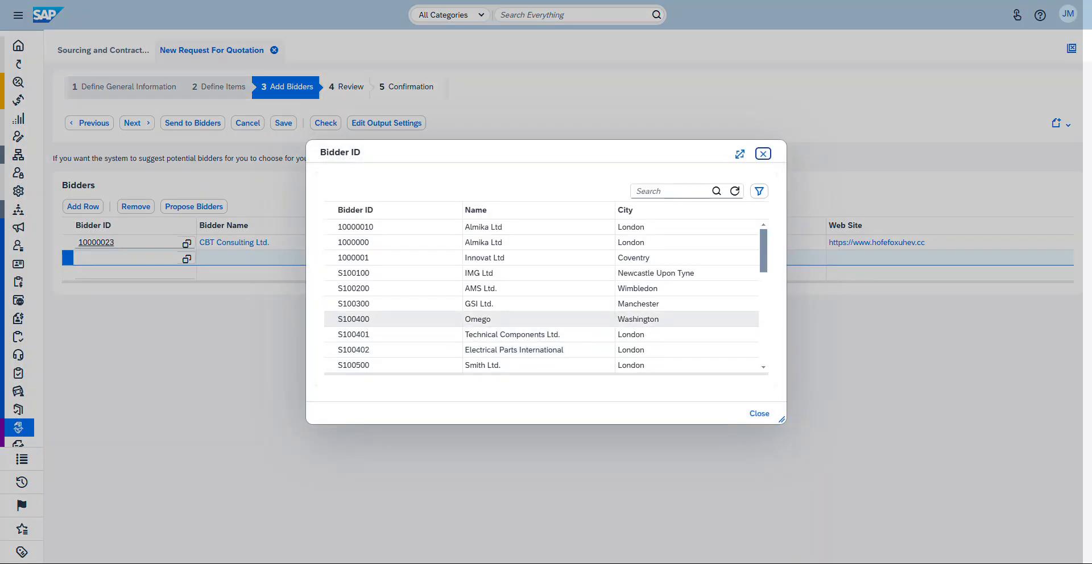
{"action": "left_click", "coordinate": [478, 319]}
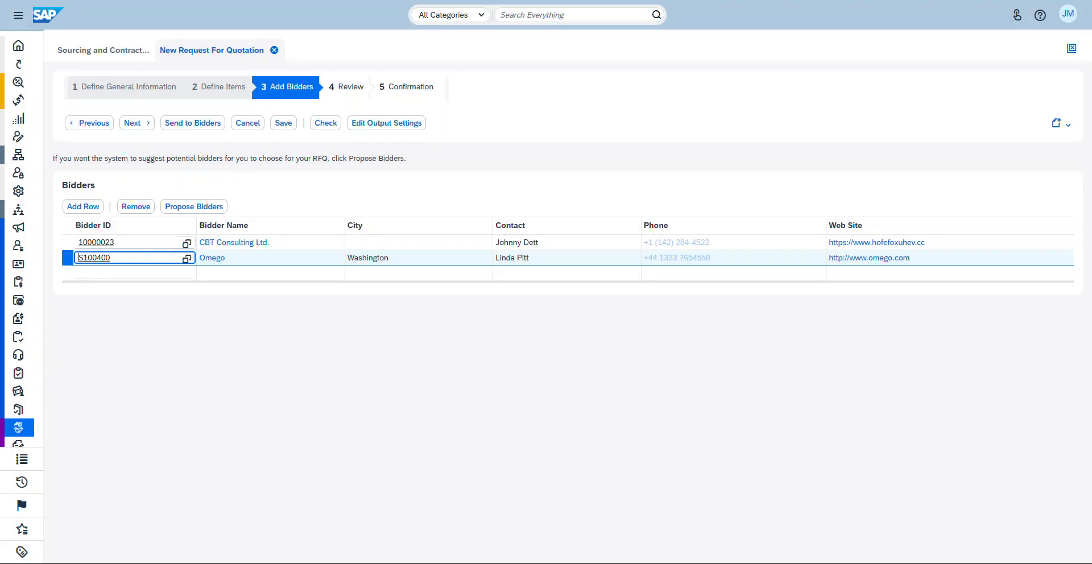
Add a third bidder row to the RFQ and assign CFG Associates to it.
{"action": "left_click", "coordinate": [84, 206]}
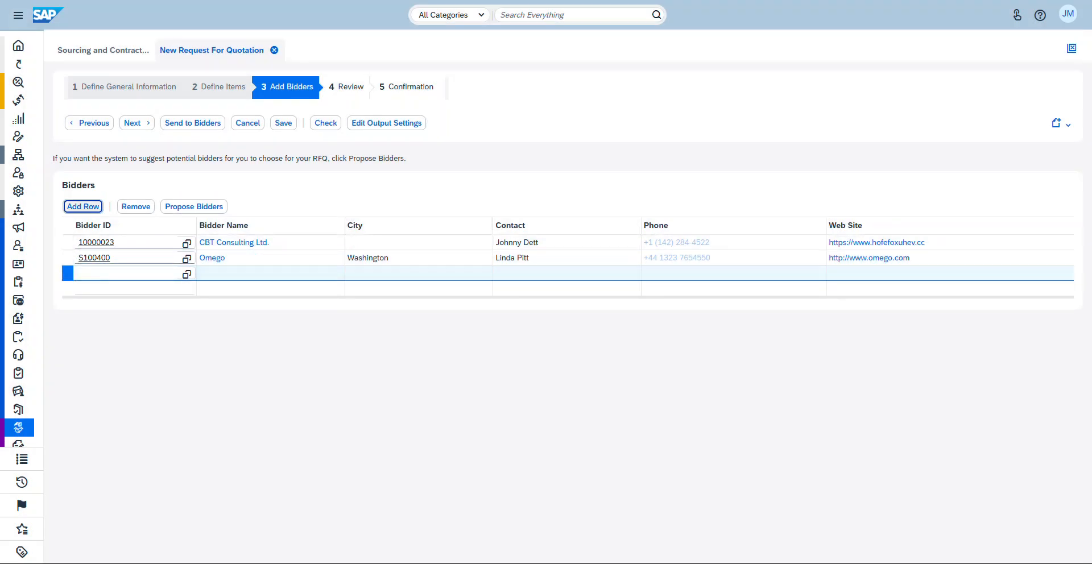
{"action": "left_click", "coordinate": [186, 274]}
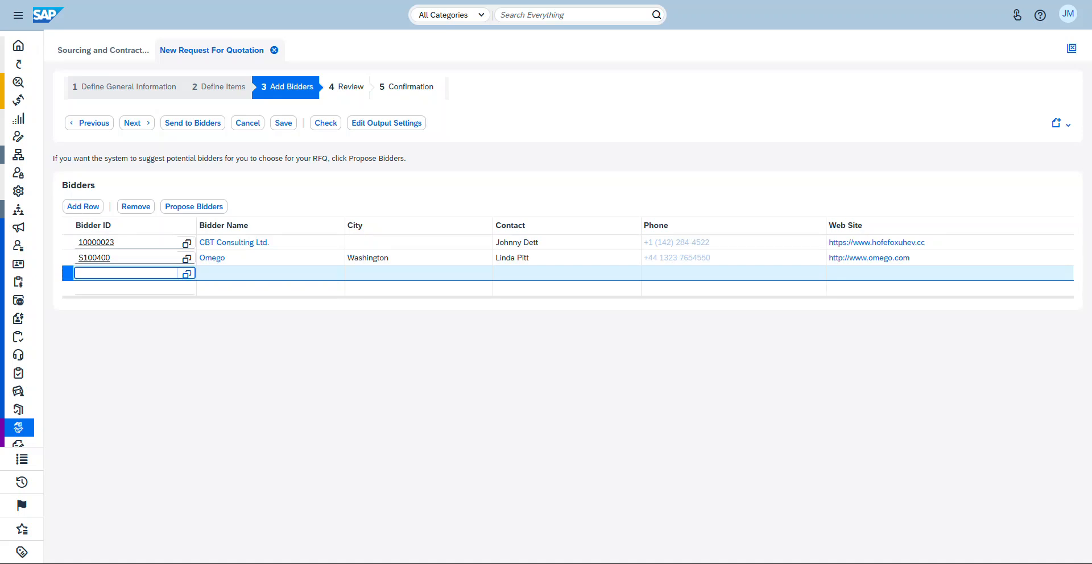
{"action": "key", "text": "Down"}
{"action": "key", "text": "Down"}
{"action": "key", "text": "Down"}
{"action": "key", "text": "Down"}
{"action": "key", "text": "Down"}
{"action": "key", "text": "Down"}
{"action": "key", "text": "Down"}
{"action": "key", "text": "Down"}
{"action": "key", "text": "Down"}
{"action": "key", "text": "Down"}
{"action": "key", "text": "Down"}
{"action": "key", "text": "Down"}
{"action": "key", "text": "Down"}
{"action": "key", "text": "Down"}
{"action": "key", "text": "Down"}
{"action": "key", "text": "Down"}
{"action": "key", "text": "Down"}
{"action": "key", "text": "Down"}
{"action": "key", "text": "Down"}
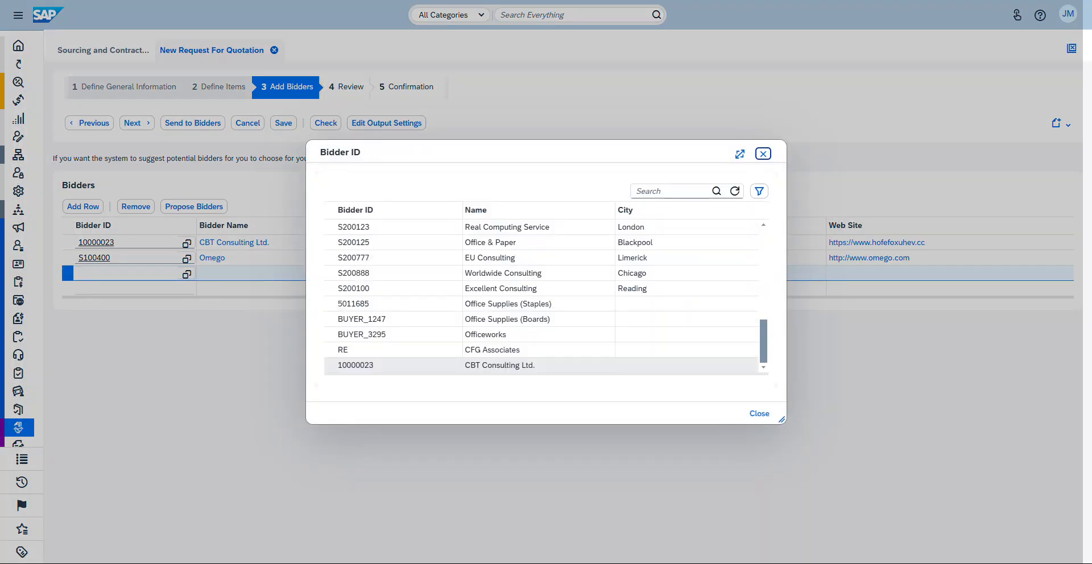
{"action": "left_click", "coordinate": [492, 350]}
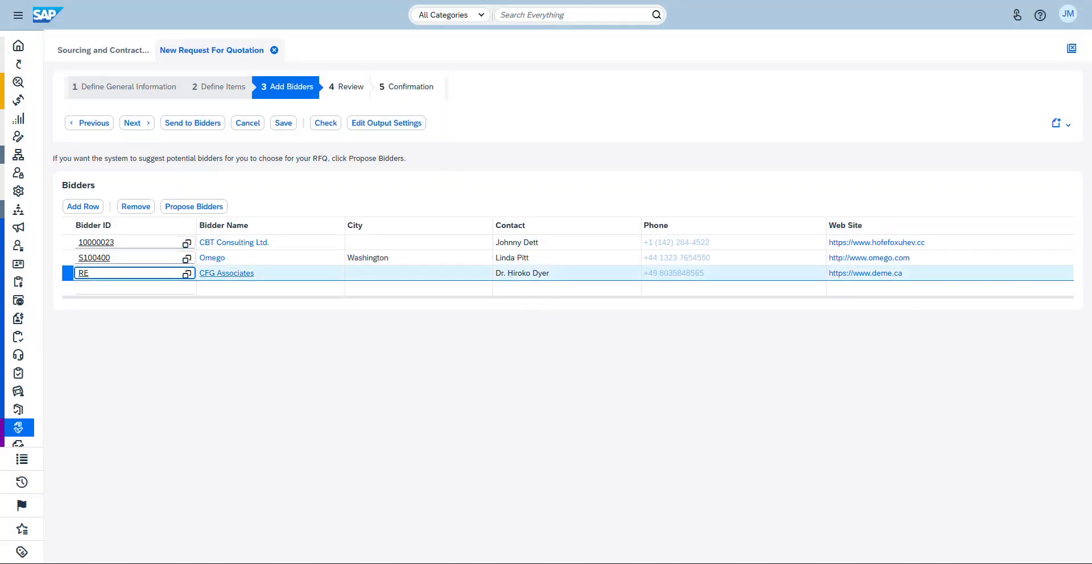
Replace the third bidder with Smith Ltd. from London and proceed to the RFQ review.
{"action": "left_click", "coordinate": [187, 273]}
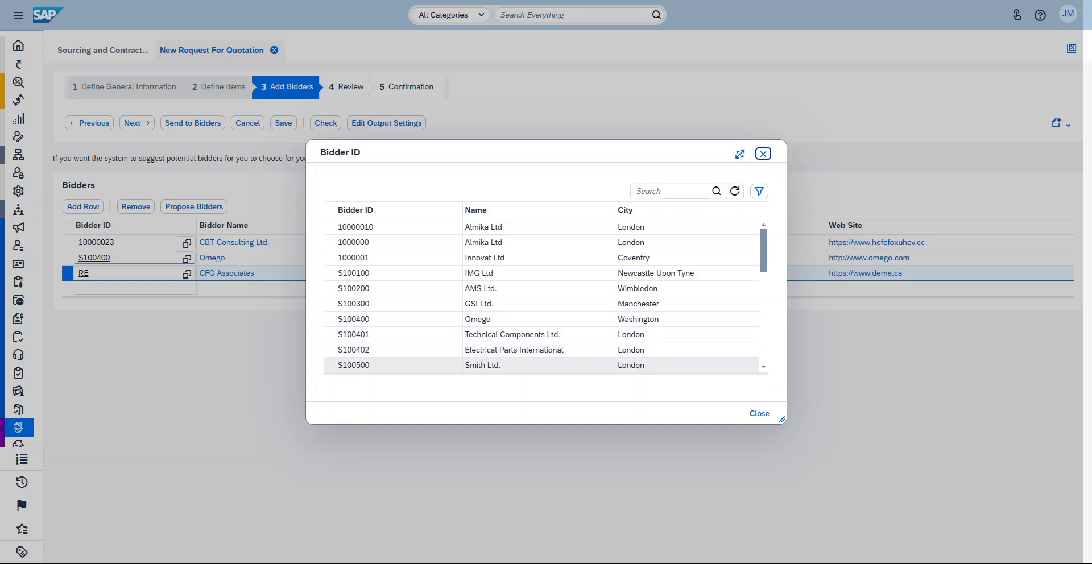
{"action": "left_click", "coordinate": [501, 366]}
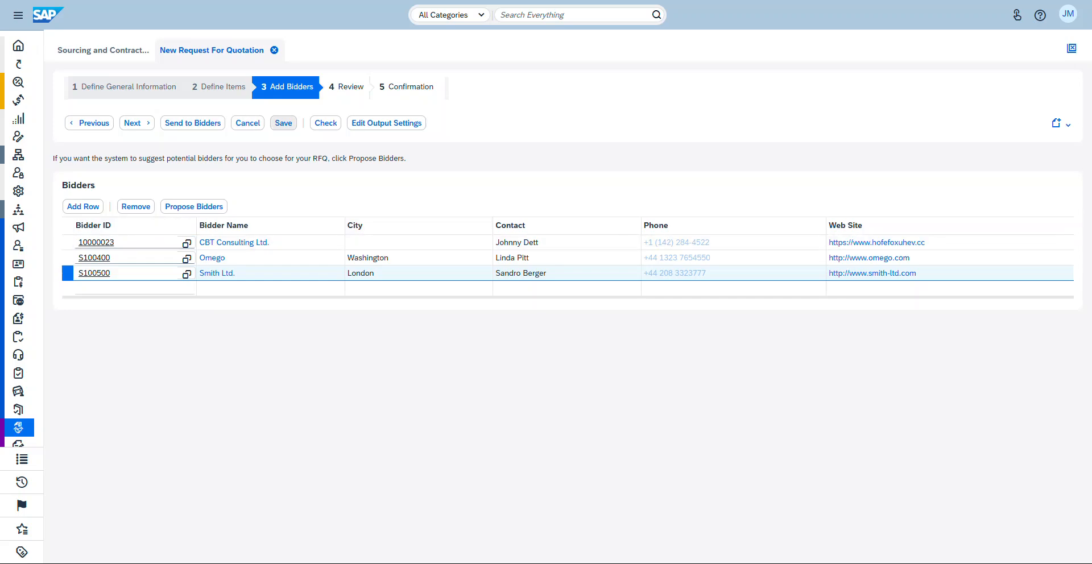
{"action": "left_click", "coordinate": [136, 123]}
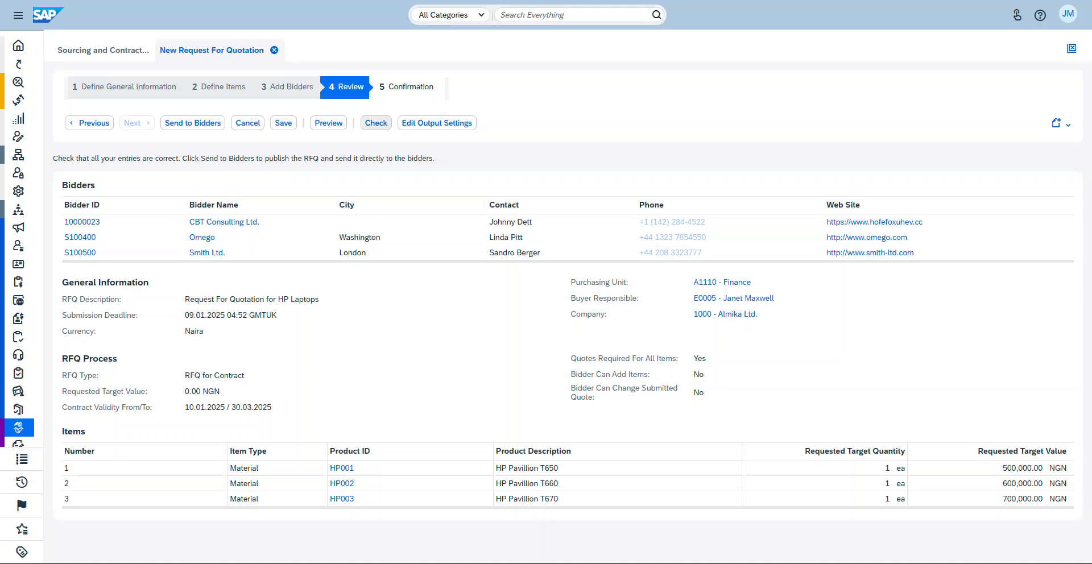
Check and save the HP laptops RFQ, and publish it to the bidders.
{"action": "left_click", "coordinate": [376, 123]}
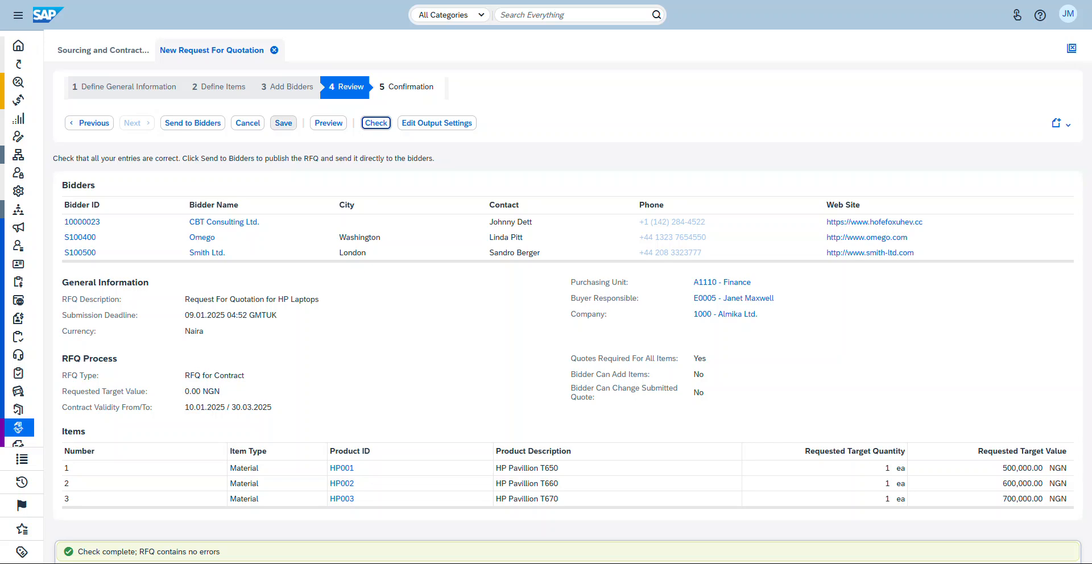
{"action": "left_click", "coordinate": [283, 123]}
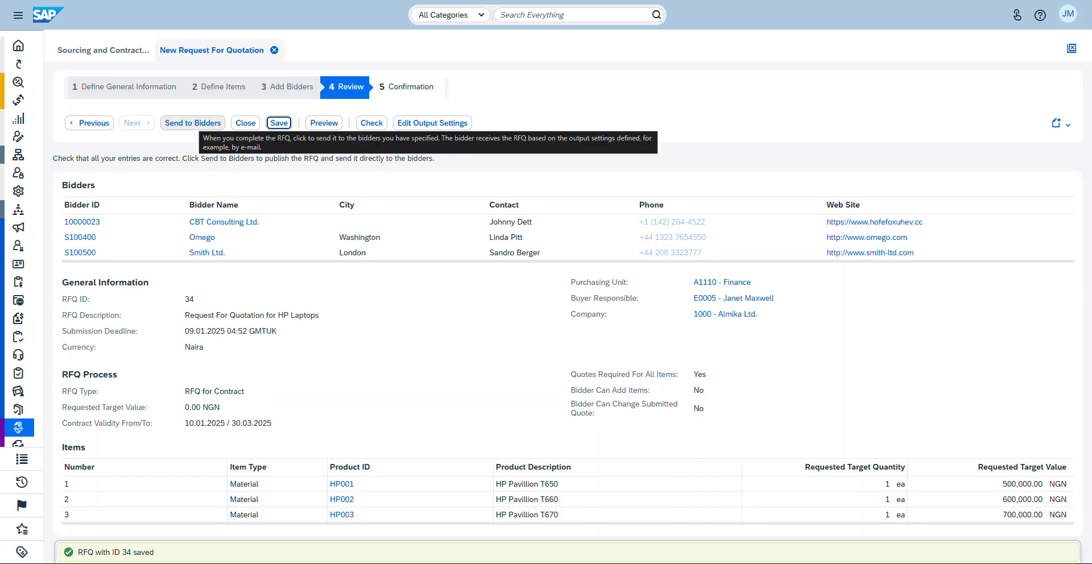
{"action": "left_click", "coordinate": [193, 123]}
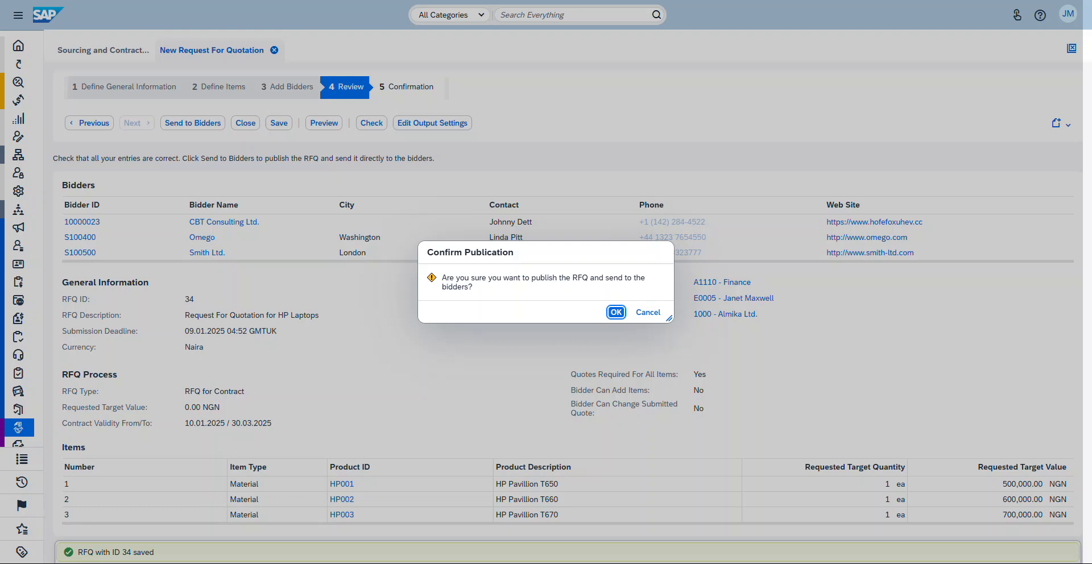
{"action": "key", "text": "Return"}
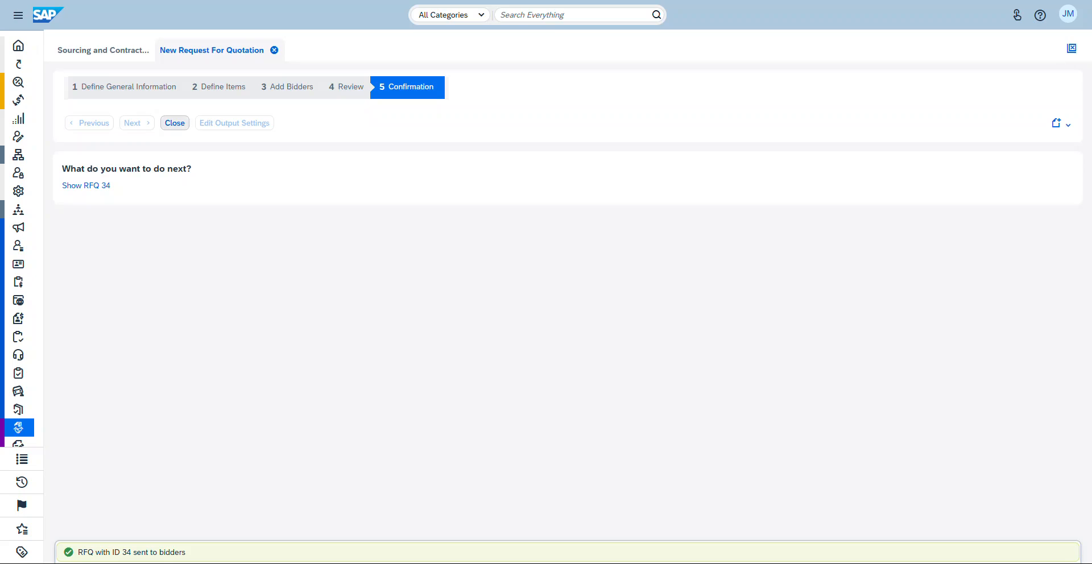
{"action": "left_click", "coordinate": [175, 123]}
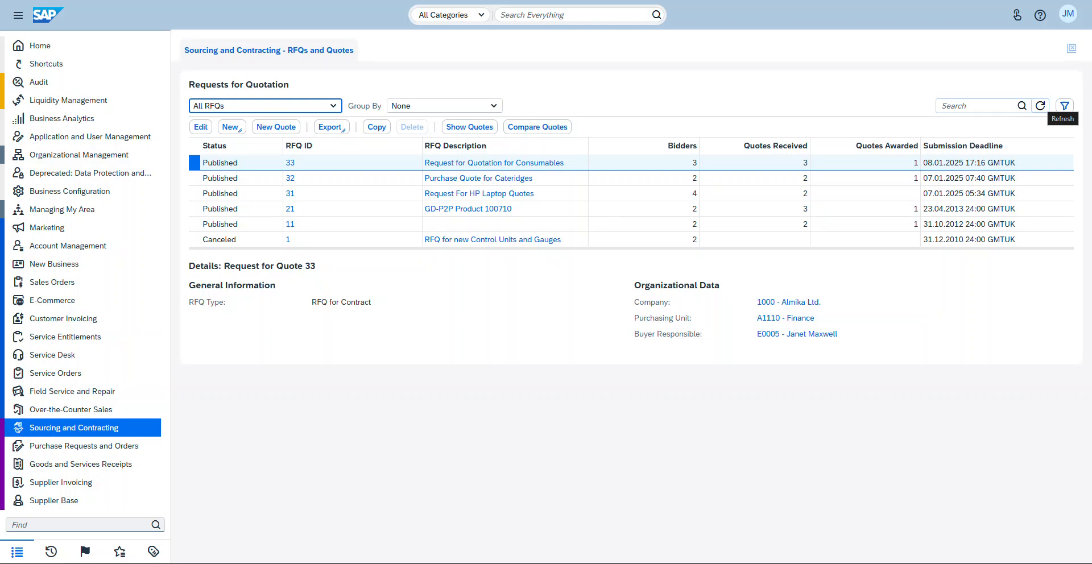
Refresh the list of all RFQs and open the full details of the new Request For Quotation for HP Laptops.
{"action": "left_click", "coordinate": [1040, 106]}
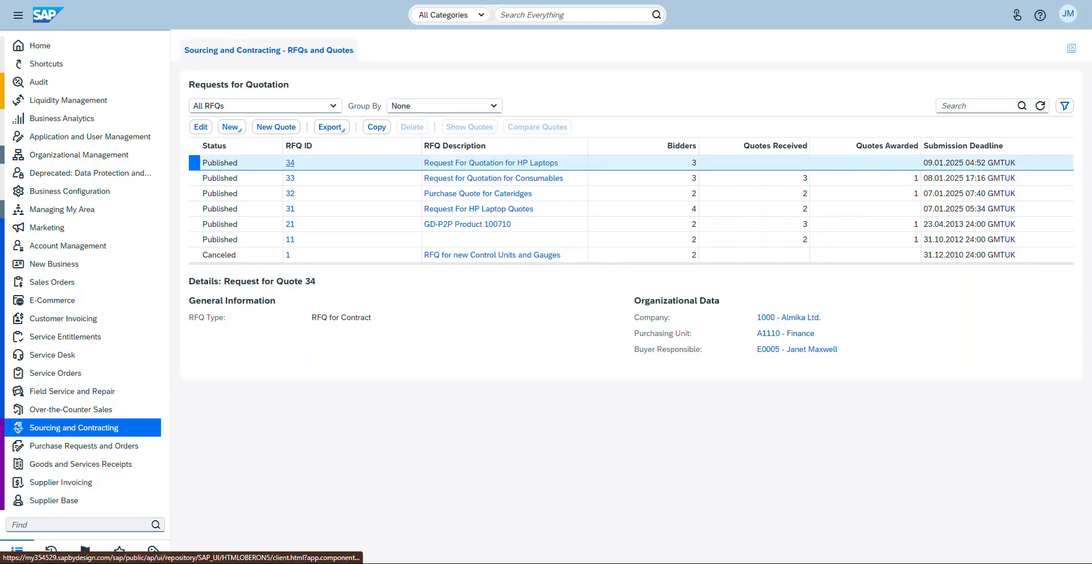
{"action": "left_click", "coordinate": [290, 162]}
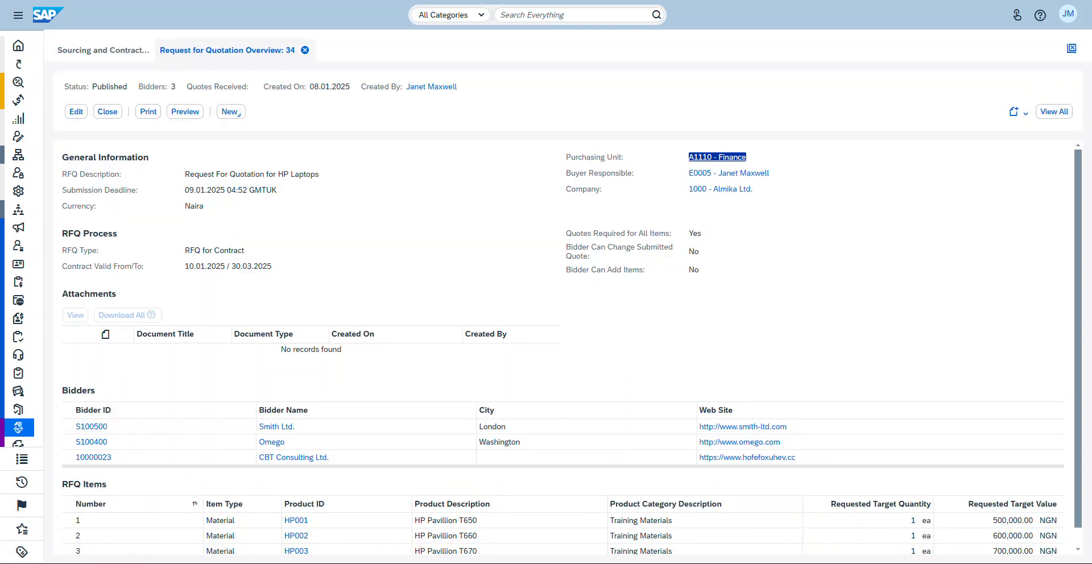
{"action": "scroll", "coordinate": [319, 458], "scroll_direction": "down", "scroll_amount": 2}
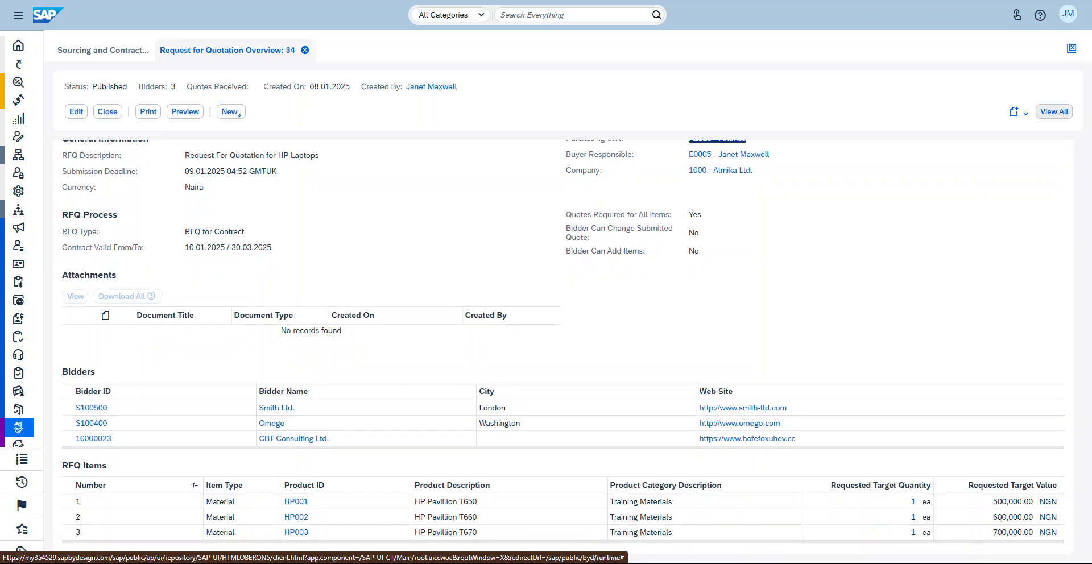
{"action": "left_click", "coordinate": [1055, 112]}
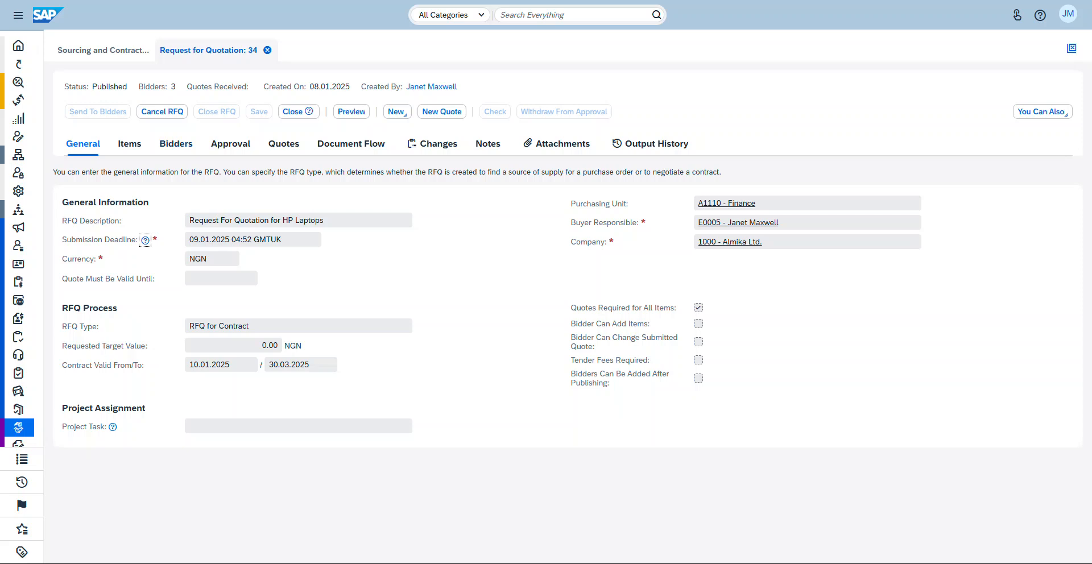
Examine the received quotes and the assigned bidders of the HP laptops RFQ.
{"action": "left_click", "coordinate": [284, 144]}
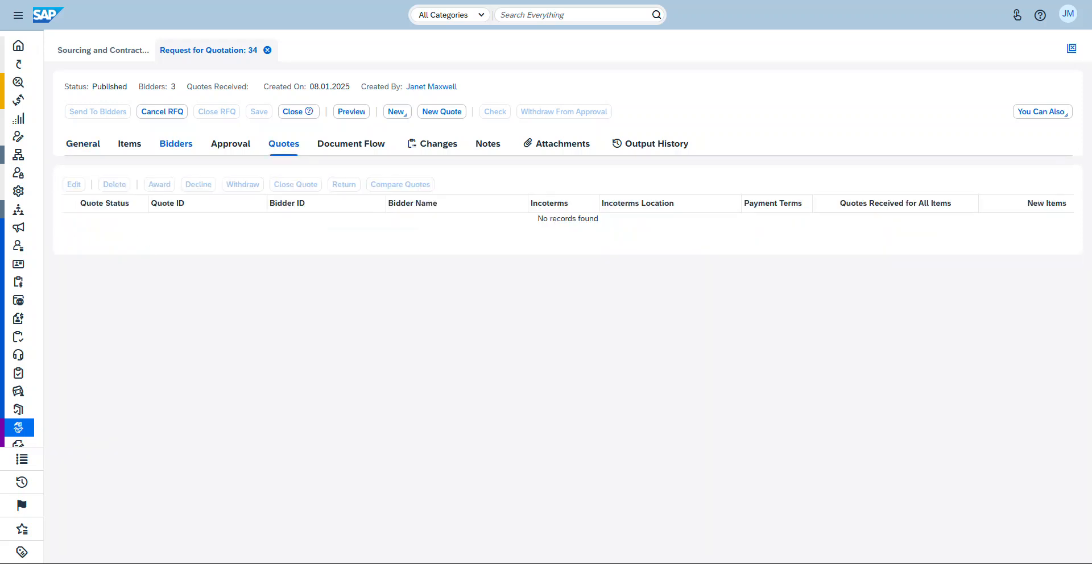
{"action": "left_click", "coordinate": [176, 143]}
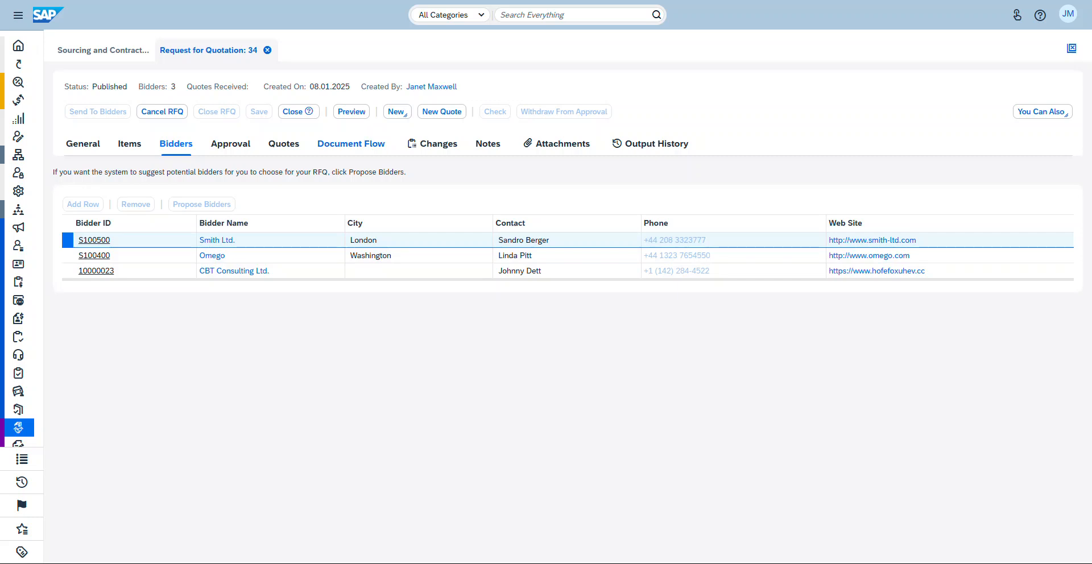
{"action": "left_click", "coordinate": [284, 144]}
{"action": "left_click", "coordinate": [309, 110]}
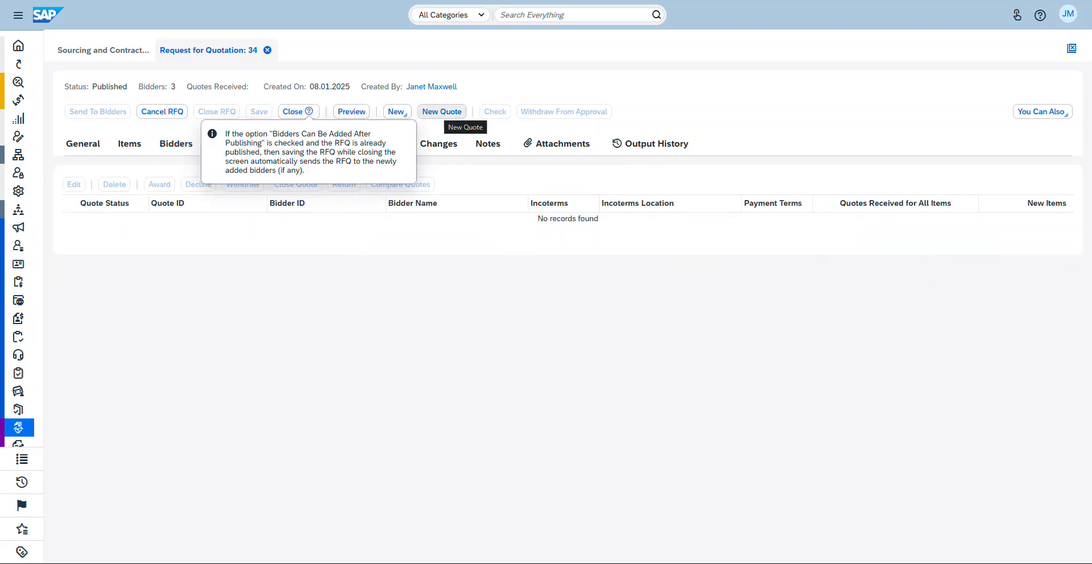
Start a new quote for the HP laptops RFQ on behalf of bidder Smith Ltd. and proceed to its item prices.
{"action": "left_click", "coordinate": [442, 112]}
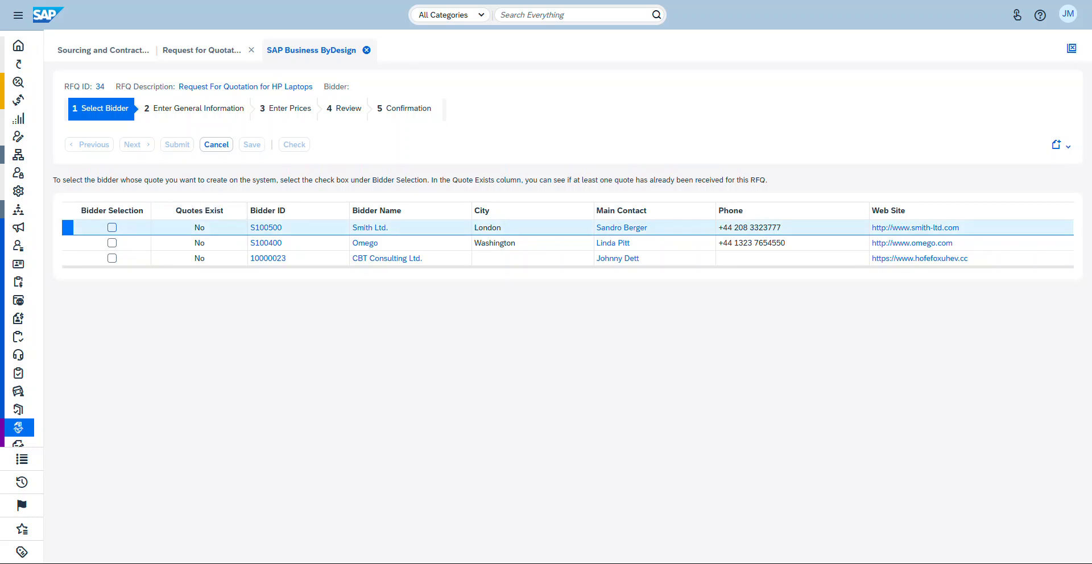
{"action": "left_click", "coordinate": [112, 227]}
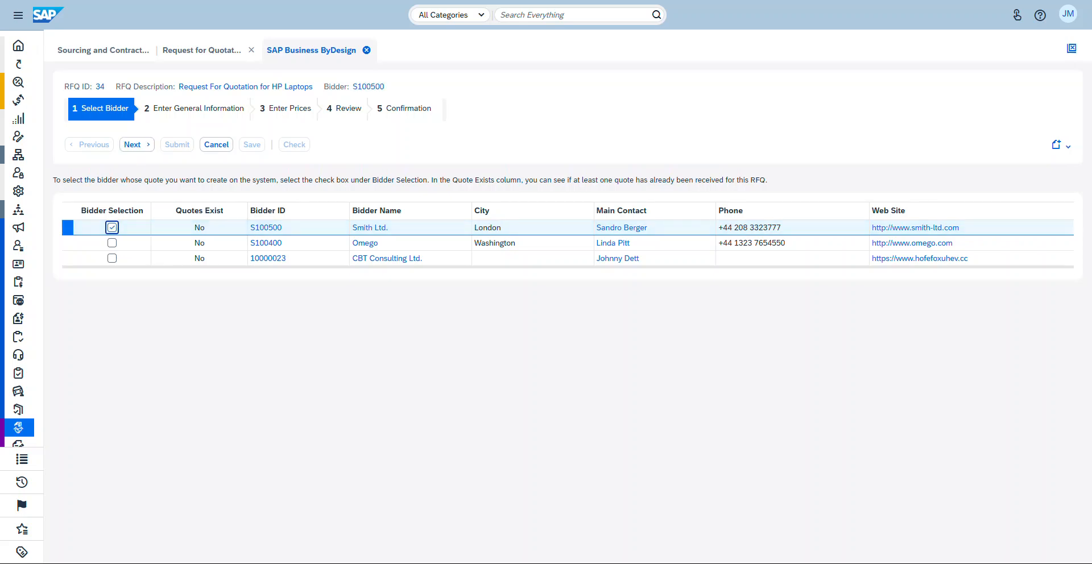
{"action": "left_click", "coordinate": [134, 145]}
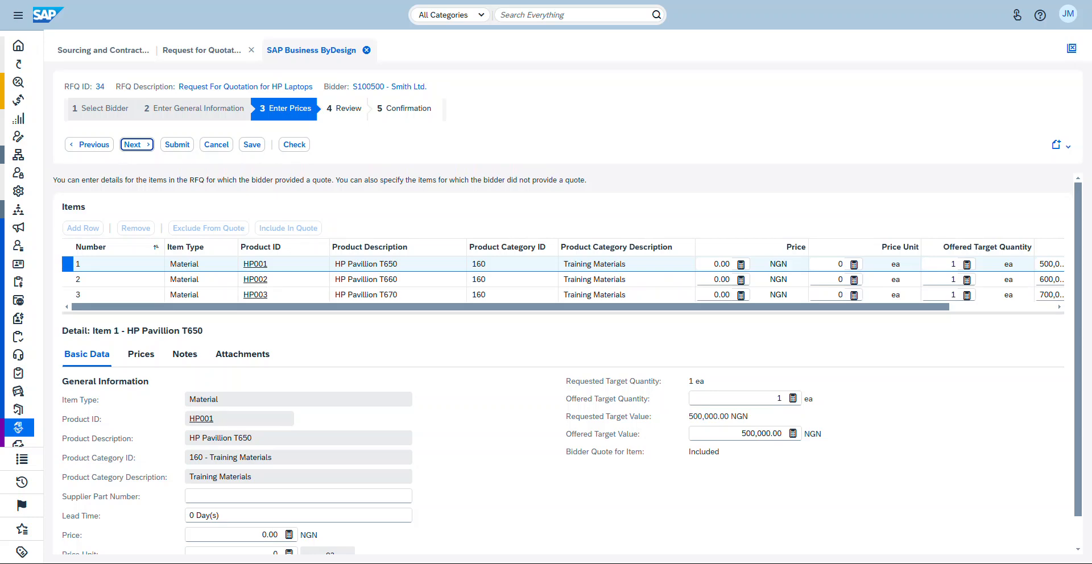
{"action": "scroll", "coordinate": [563, 273], "scroll_direction": "right", "scroll_amount": 3}
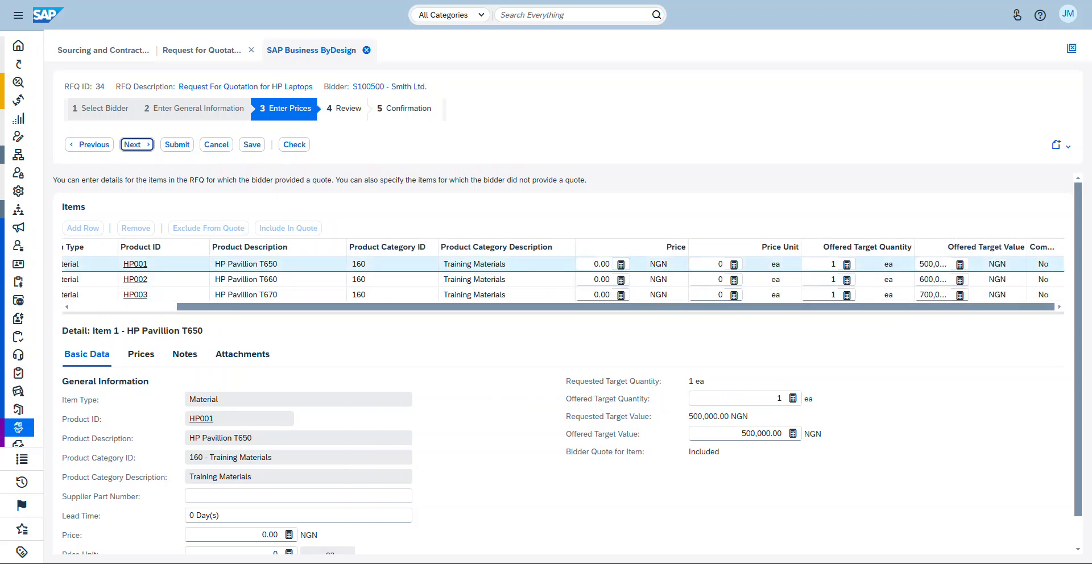
Set the quoted prices to 550,000 NGN for HP001 and 650,000 NGN for HP002.
{"action": "left_click", "coordinate": [594, 265]}
{"action": "type", "text": "55000"}
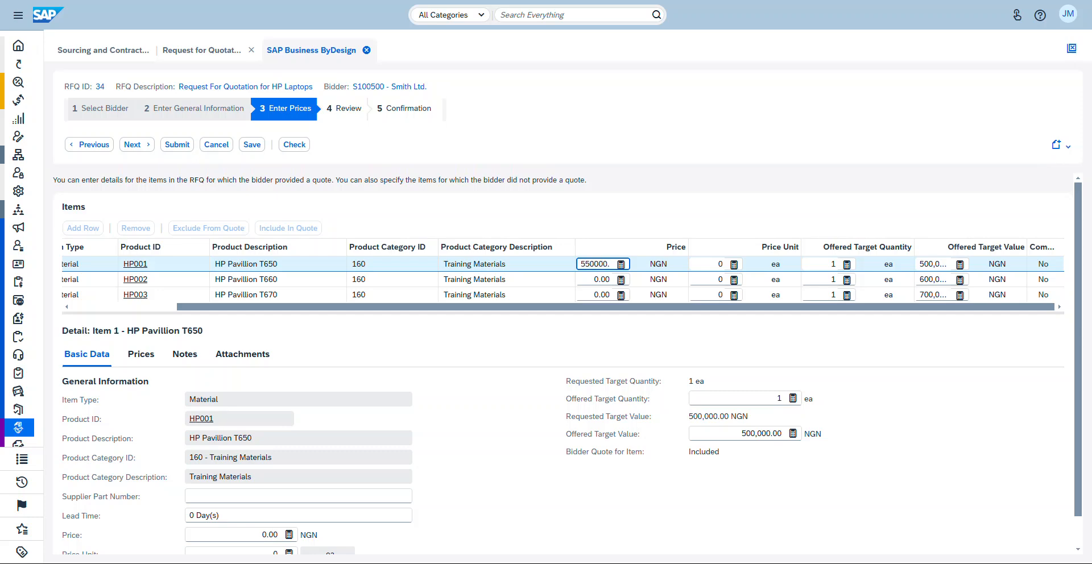
{"action": "key", "text": "Return"}
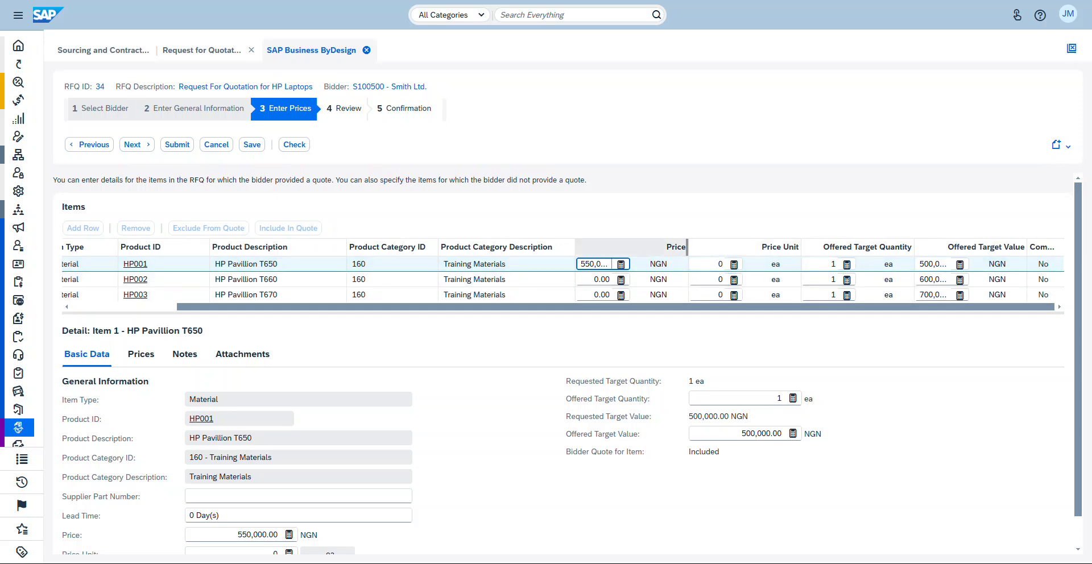
{"action": "left_click_drag", "start_coordinate": [687, 247], "coordinate": [723, 247]}
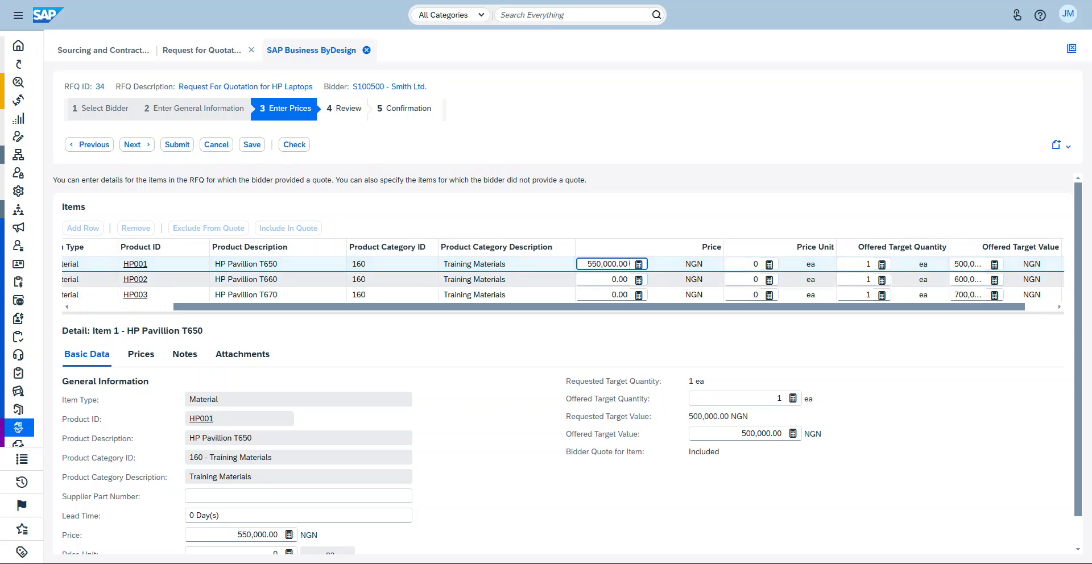
{"action": "left_click", "coordinate": [608, 280]}
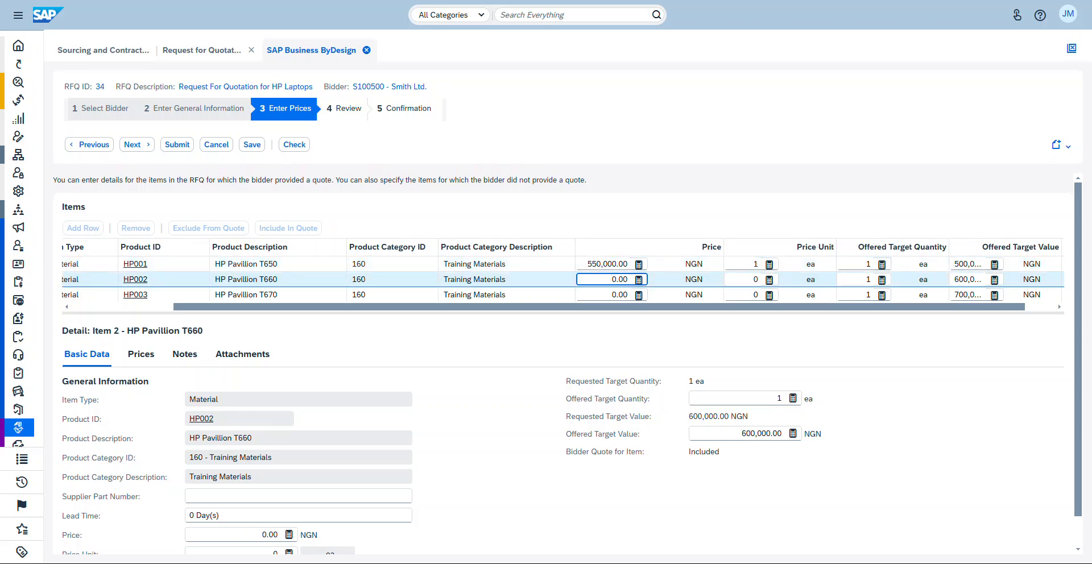
{"action": "type", "text": "65000"}
Enter a price of 7,500,000 NGN with a price unit of 1 ea for HP003.
{"action": "left_click", "coordinate": [608, 295]}
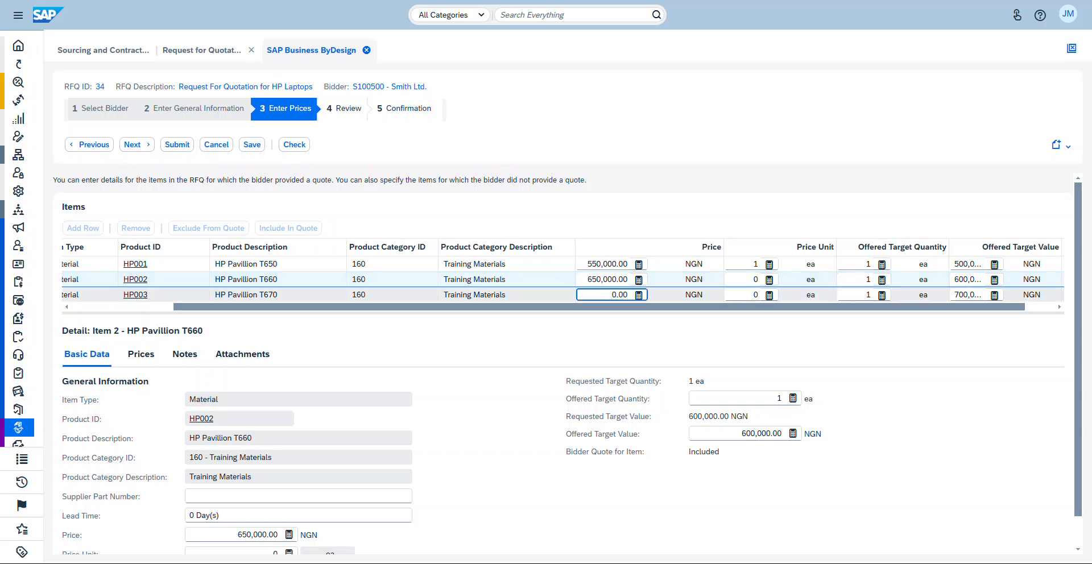
{"action": "type", "text": "7"}
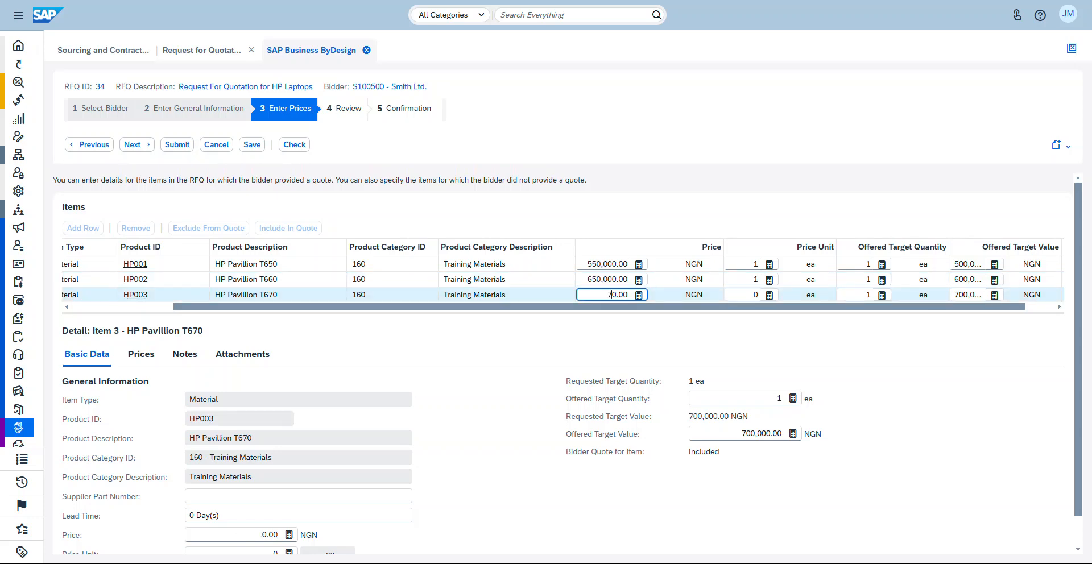
{"action": "type", "text": "50000"}
{"action": "key", "text": "Return"}
{"action": "key", "text": "Tab"}
{"action": "type", "text": "1"}
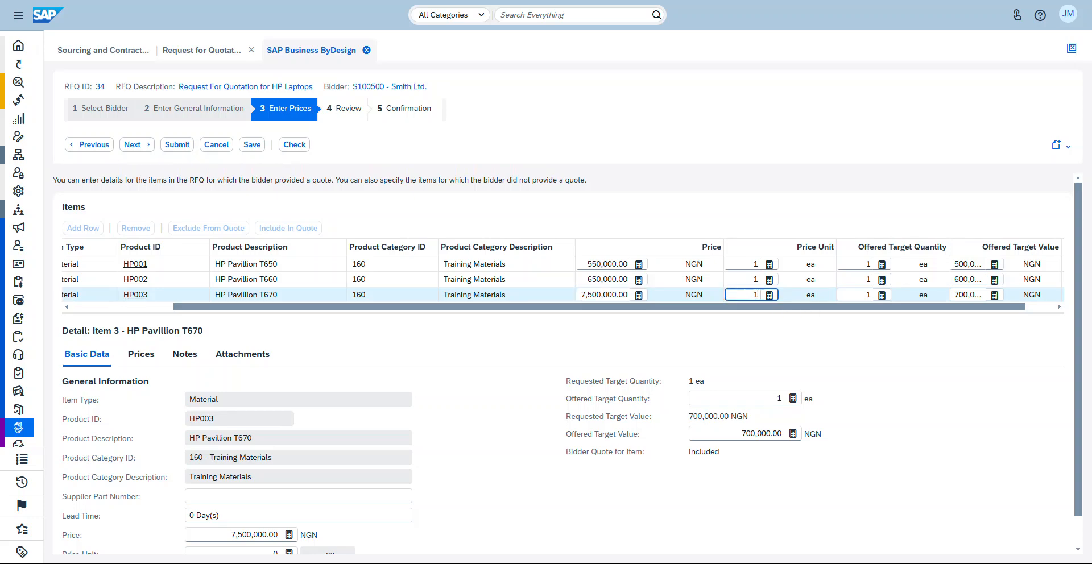
Check the Smith Ltd. quote for errors and proceed to its review.
{"action": "left_click", "coordinate": [868, 295]}
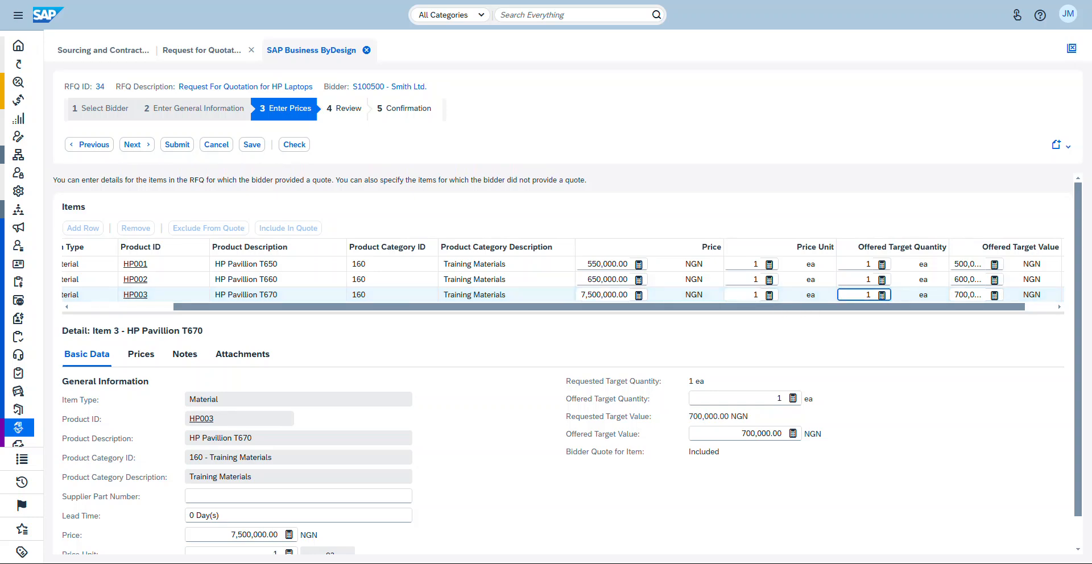
{"action": "scroll", "coordinate": [867, 295], "scroll_direction": "right", "scroll_amount": 1}
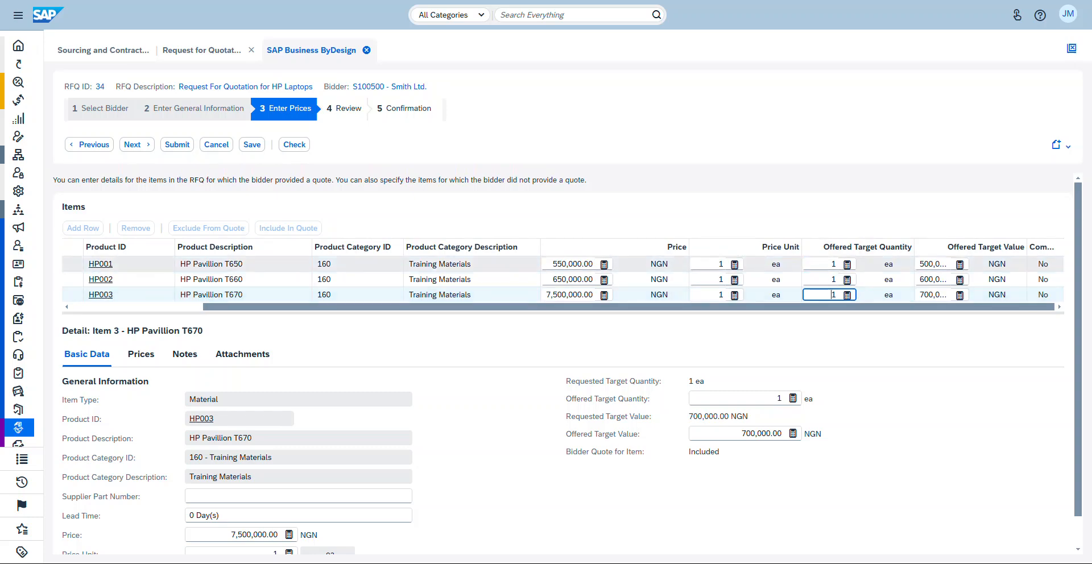
{"action": "scroll", "coordinate": [567, 364], "scroll_direction": "down", "scroll_amount": 1}
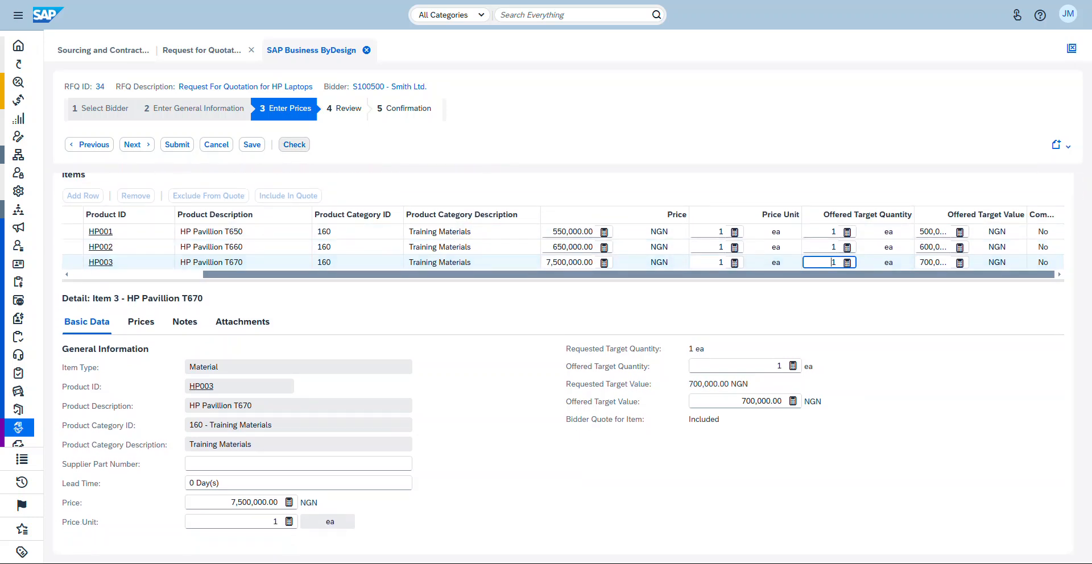
{"action": "left_click", "coordinate": [294, 144]}
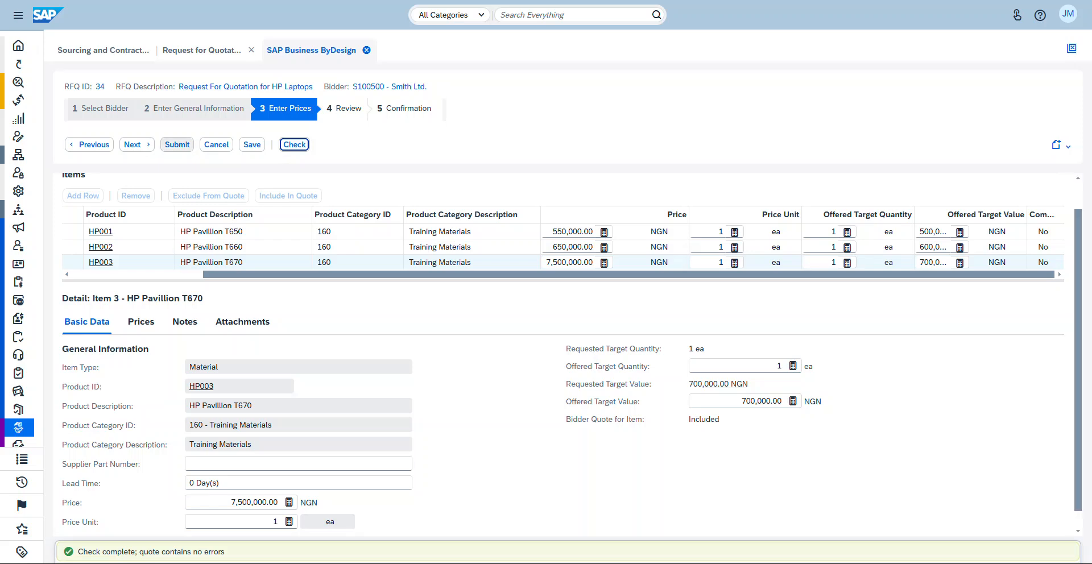
{"action": "left_click", "coordinate": [137, 144]}
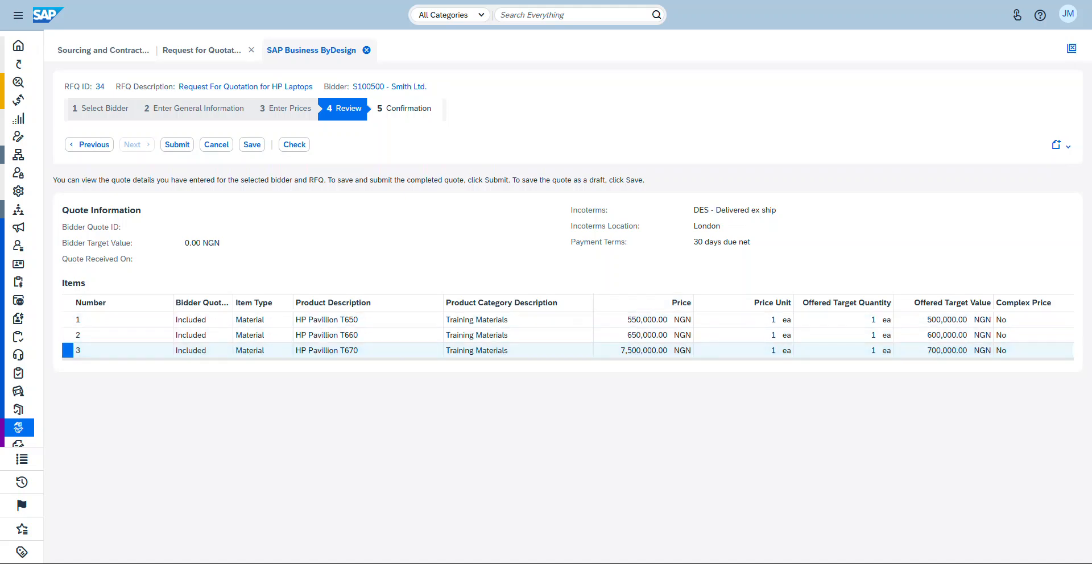
Go back to correct HP003's price to 750,000 NGN, and recheck the quote before returning to the review.
{"action": "left_click", "coordinate": [89, 145]}
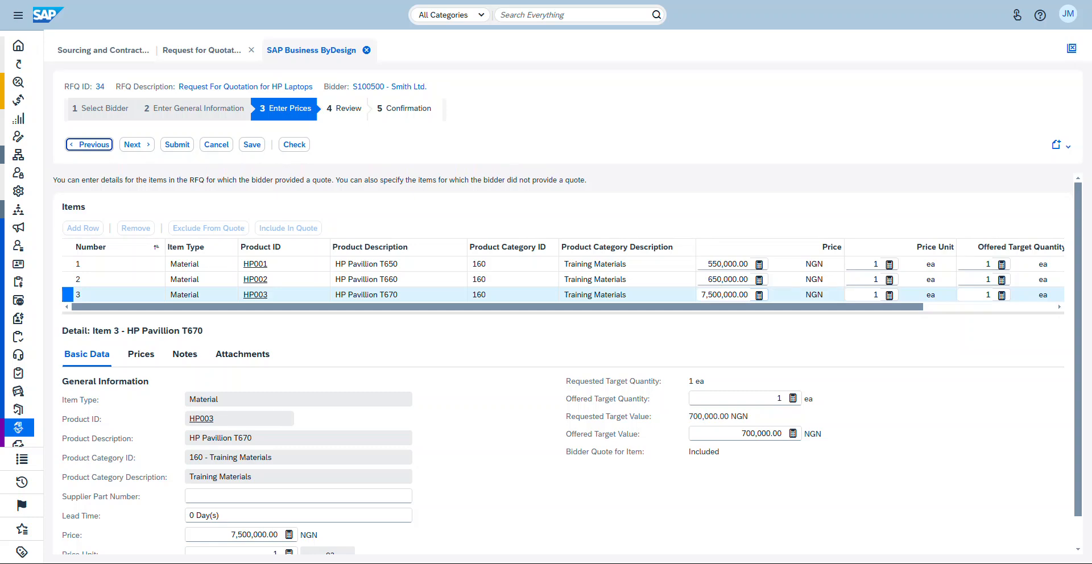
{"action": "left_click", "coordinate": [711, 295]}
{"action": "key", "text": "Delete"}
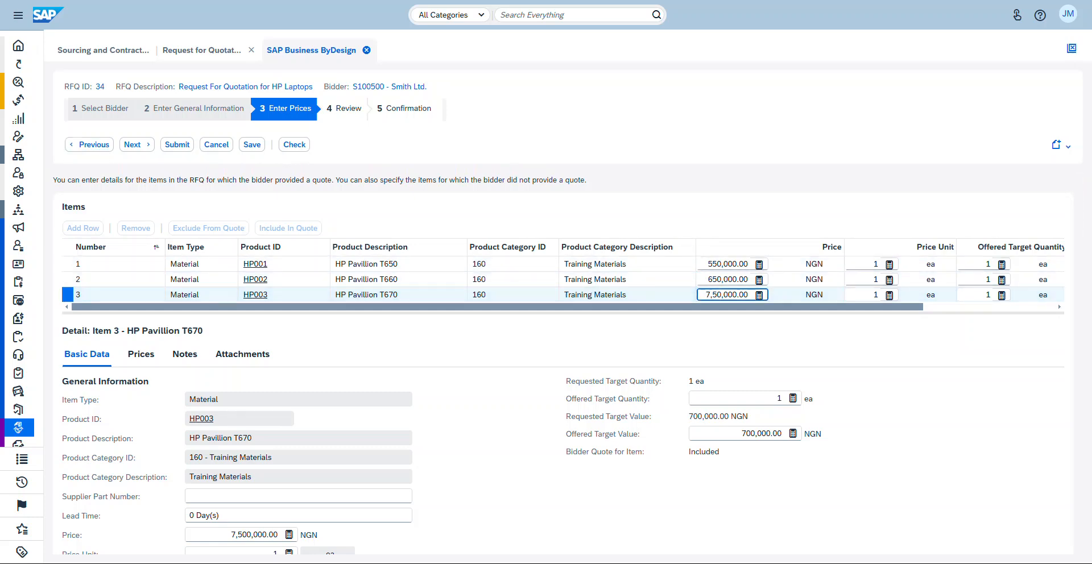
{"action": "left_click", "coordinate": [294, 144]}
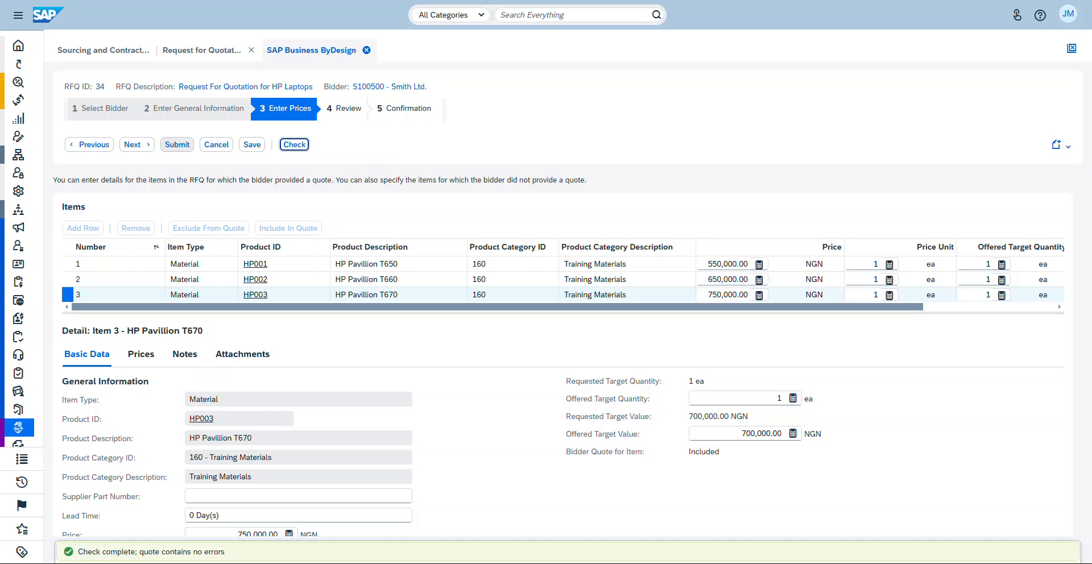
{"action": "left_click", "coordinate": [135, 145]}
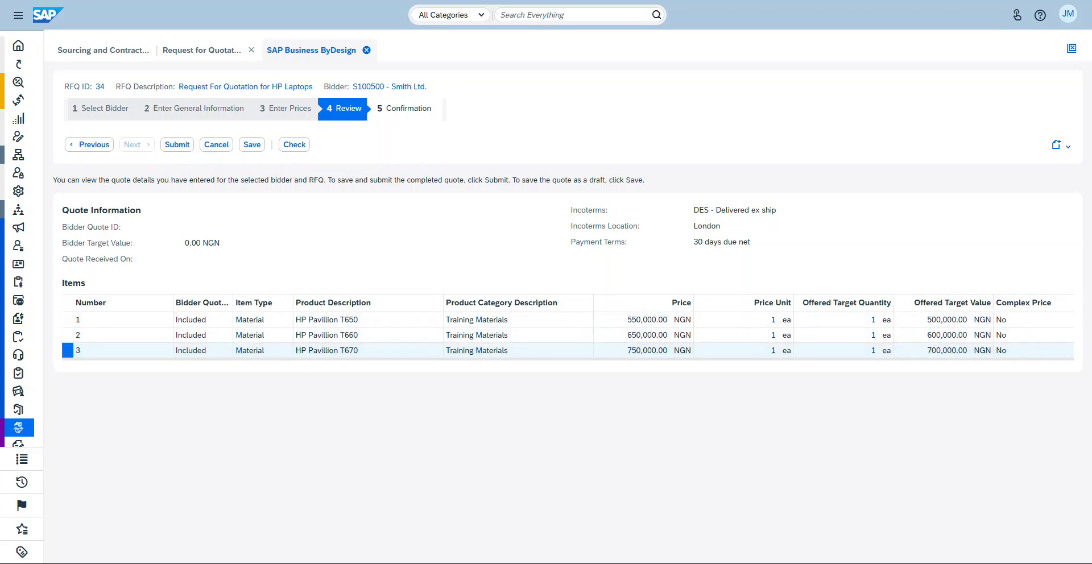
Save the Smith Ltd. quote and submit it, confirming the submission.
{"action": "left_click", "coordinate": [252, 145]}
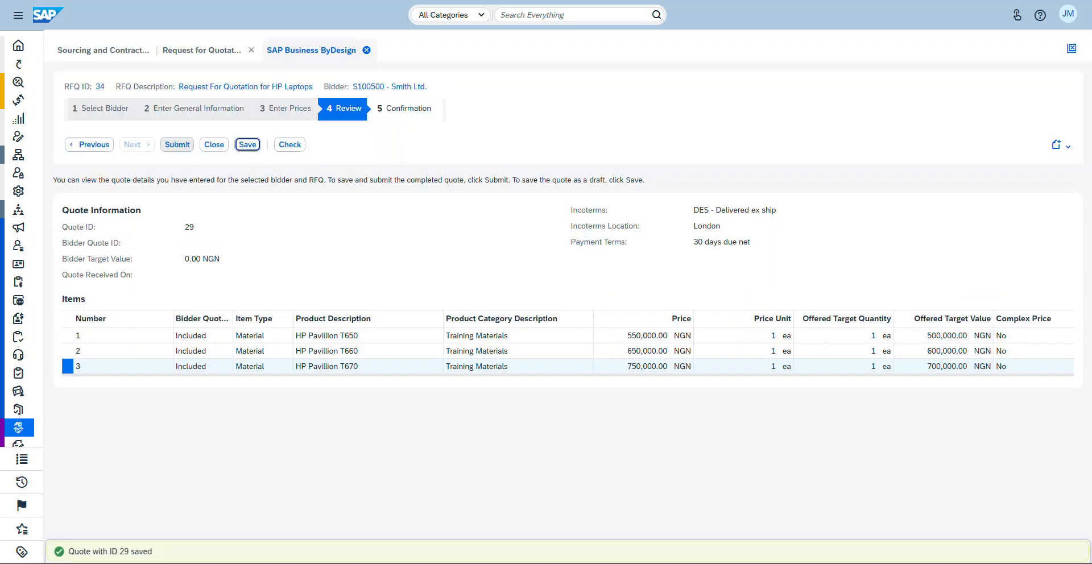
{"action": "left_click", "coordinate": [177, 145]}
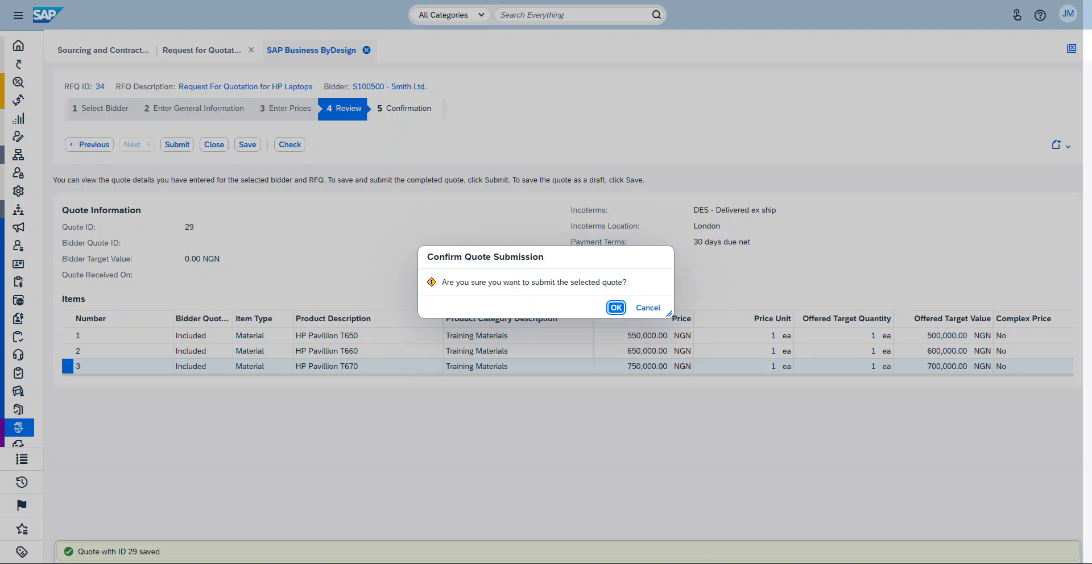
{"action": "key", "text": "Return"}
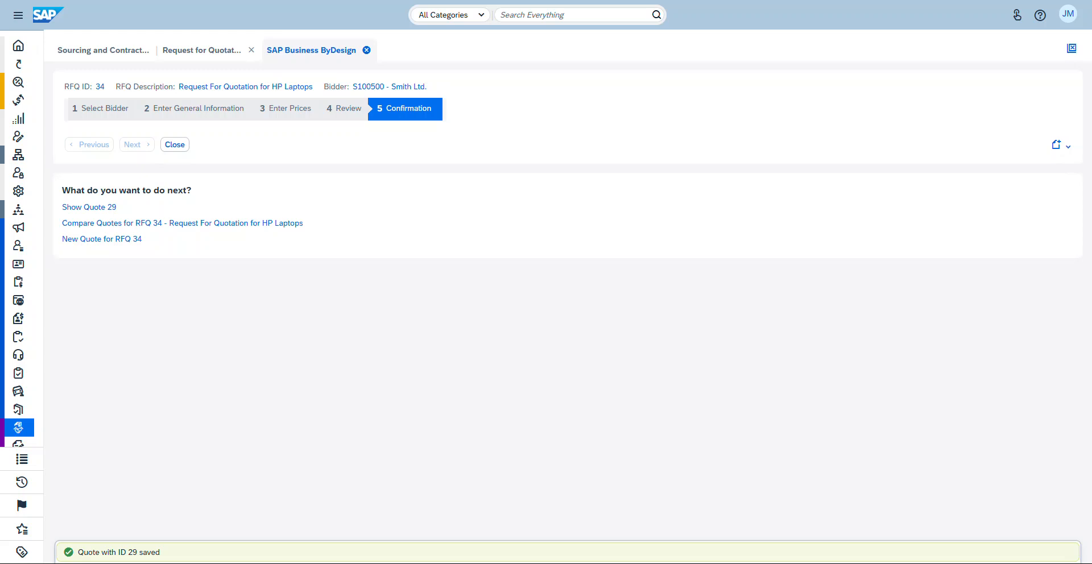
{"action": "key", "text": "Return"}
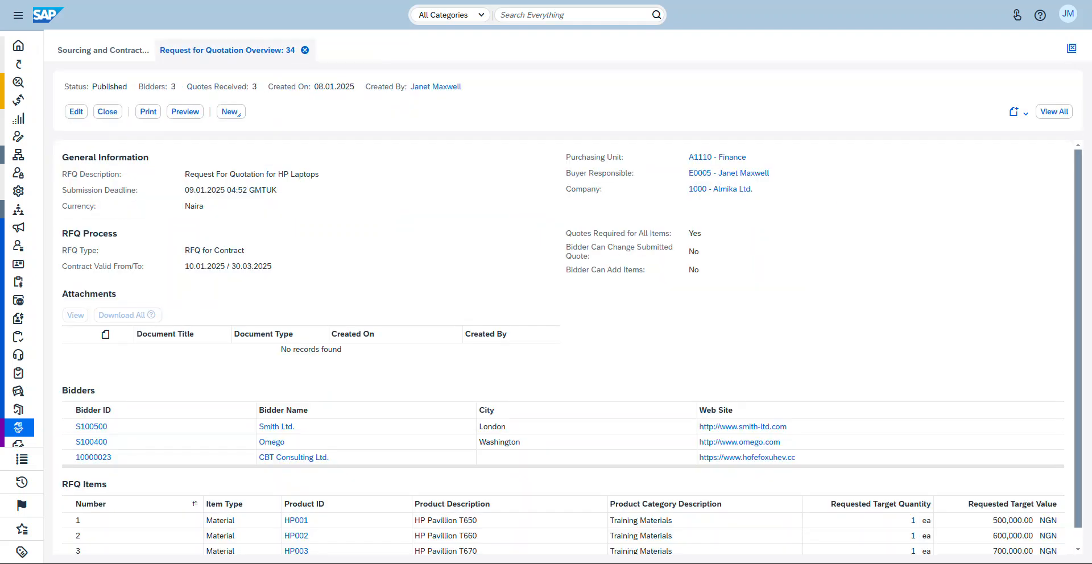
Open the full details of the HP laptops RFQ and examine its received quotes, including their payment terms.
{"action": "scroll", "coordinate": [572, 348], "scroll_direction": "down", "scroll_amount": 1}
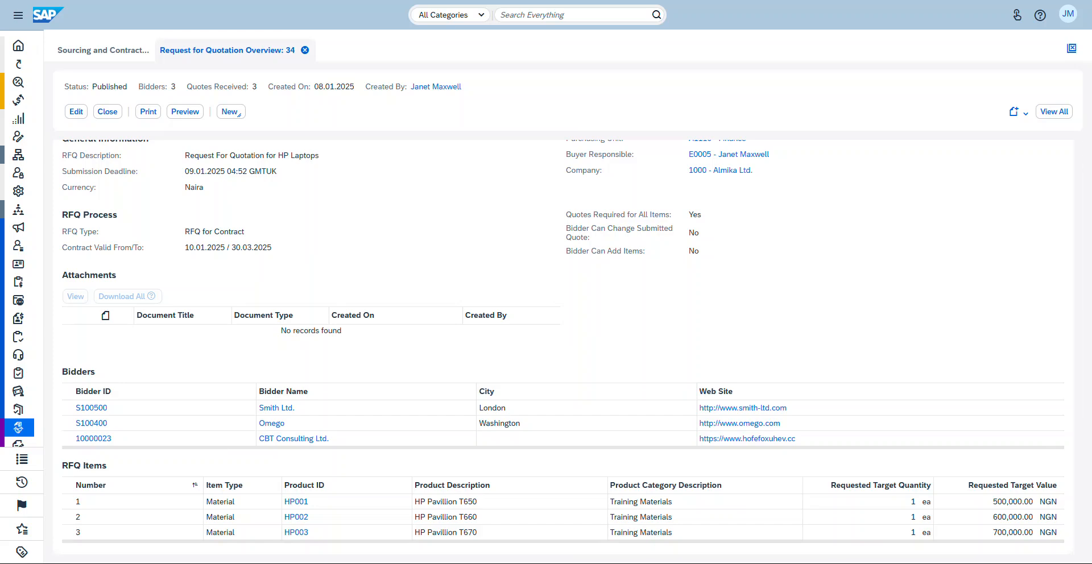
{"action": "scroll", "coordinate": [572, 348], "scroll_direction": "up", "scroll_amount": 1}
{"action": "left_click", "coordinate": [1054, 112]}
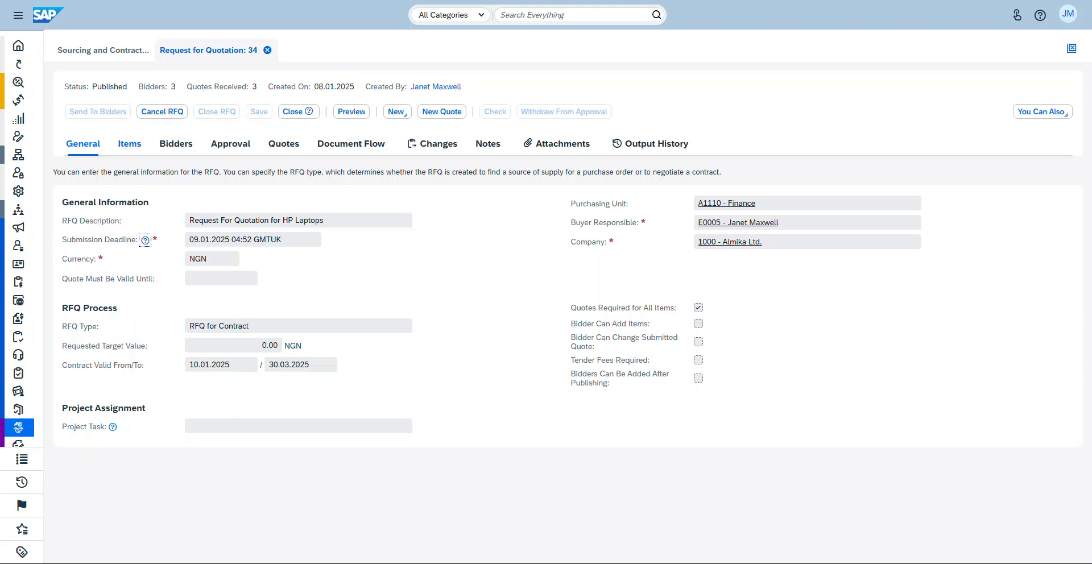
{"action": "left_click", "coordinate": [284, 143]}
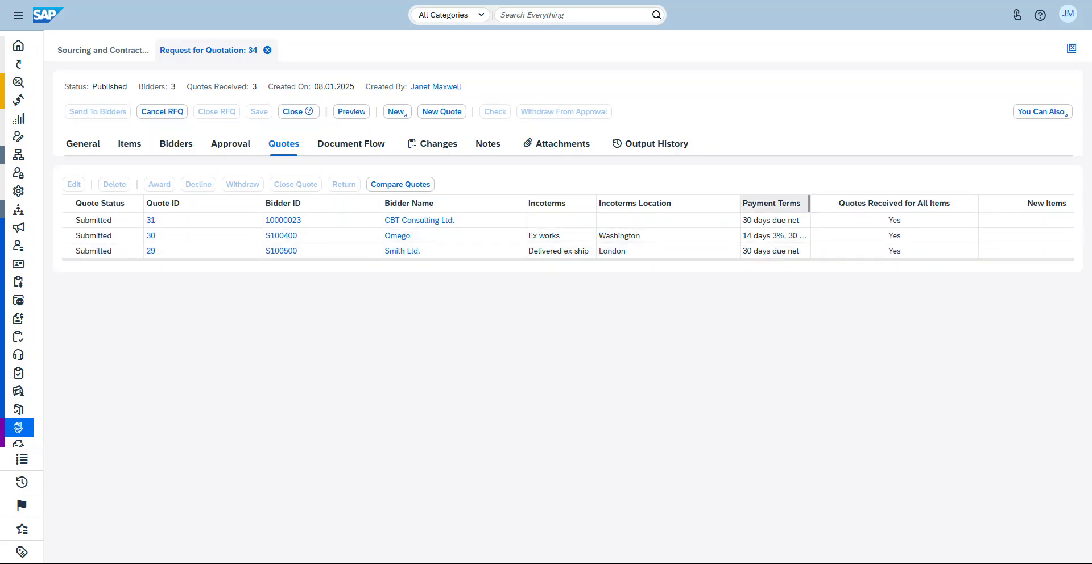
{"action": "left_click_drag", "start_coordinate": [810, 204], "coordinate": [864, 203]}
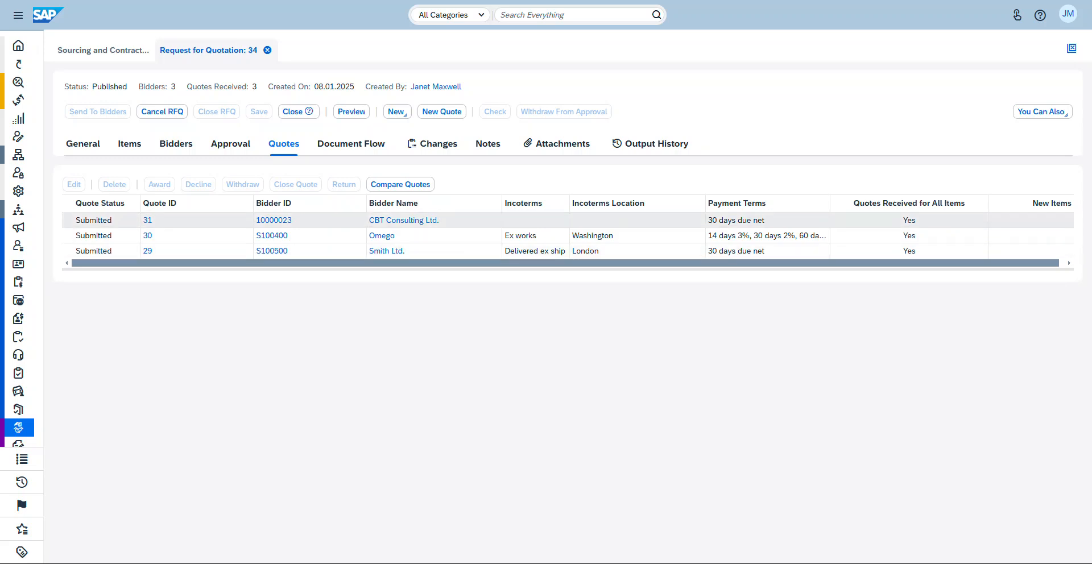
{"action": "left_click_drag", "start_coordinate": [911, 264], "coordinate": [933, 264]}
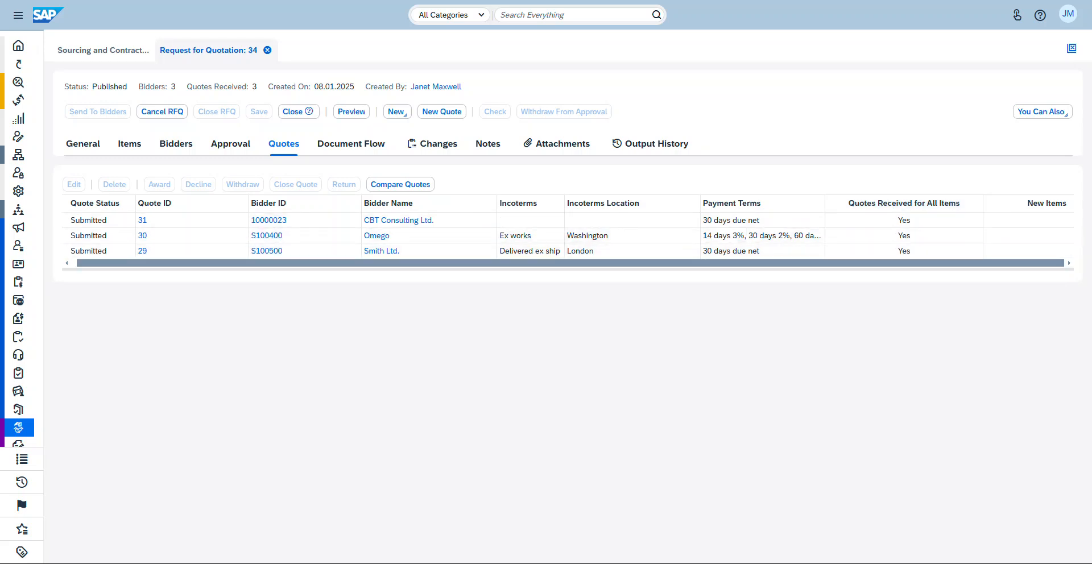
{"action": "left_click_drag", "start_coordinate": [512, 263], "coordinate": [478, 263]}
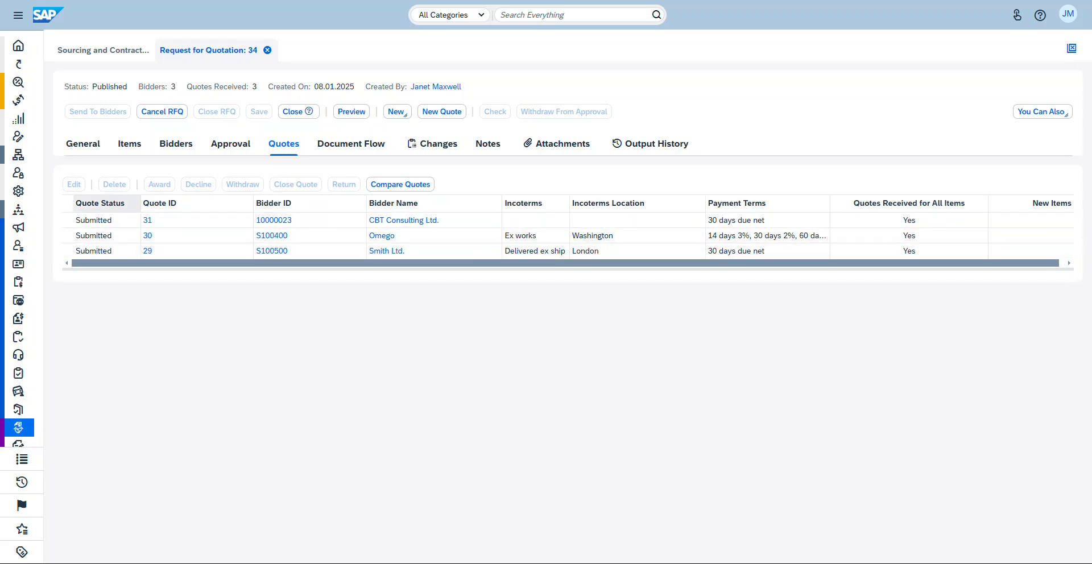
Compare the quotes from Smith Ltd., Omego and CBT Consulting Ltd. side by side, from bidder terms down to the items.
{"action": "left_click", "coordinate": [400, 184]}
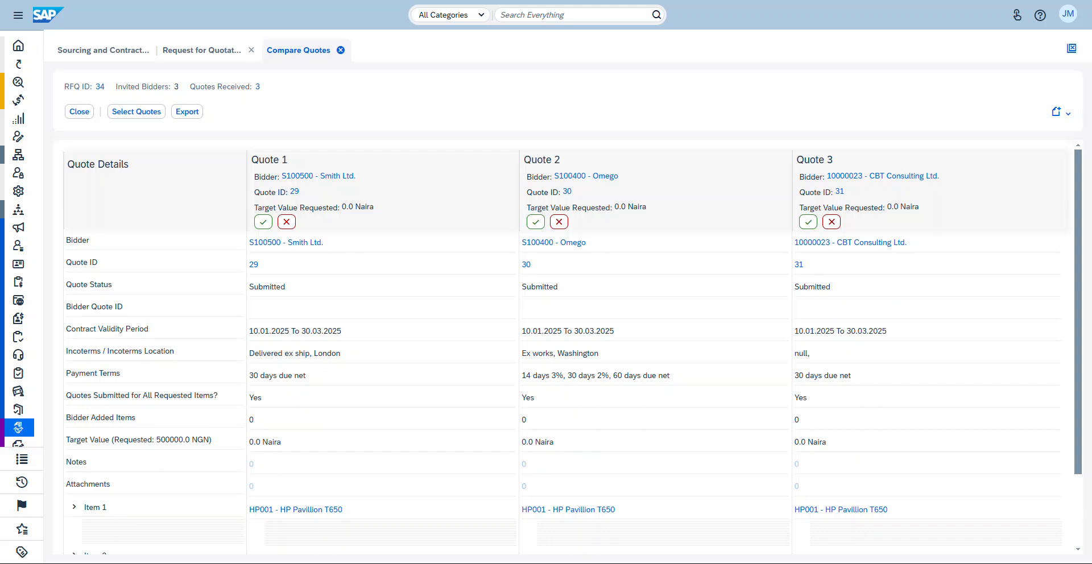
{"action": "scroll", "coordinate": [569, 341], "scroll_direction": "down", "scroll_amount": 3}
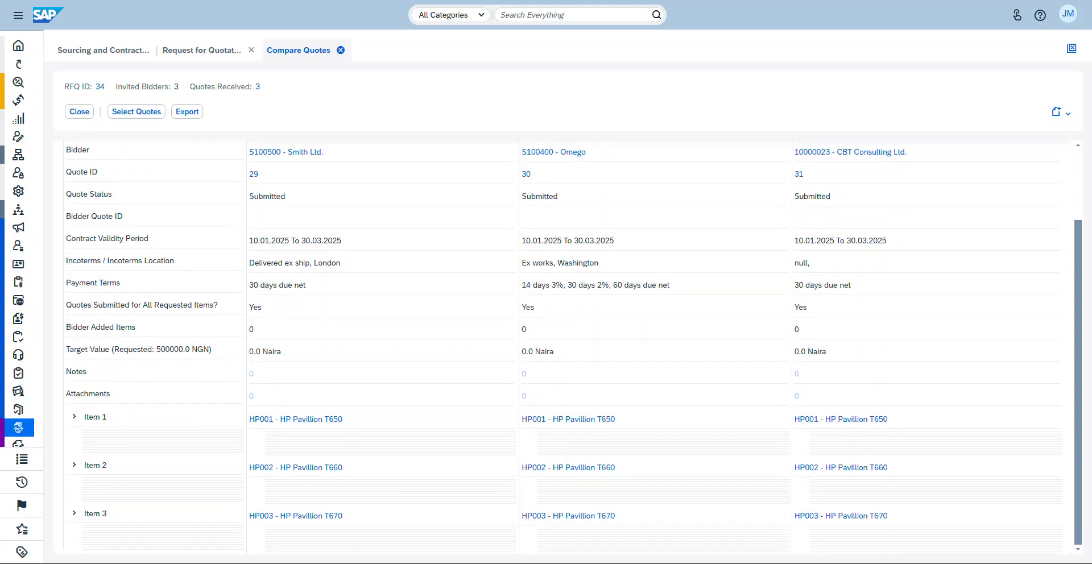
{"action": "scroll", "coordinate": [569, 341], "scroll_direction": "up", "scroll_amount": 3}
{"action": "scroll", "coordinate": [569, 341], "scroll_direction": "down", "scroll_amount": 2}
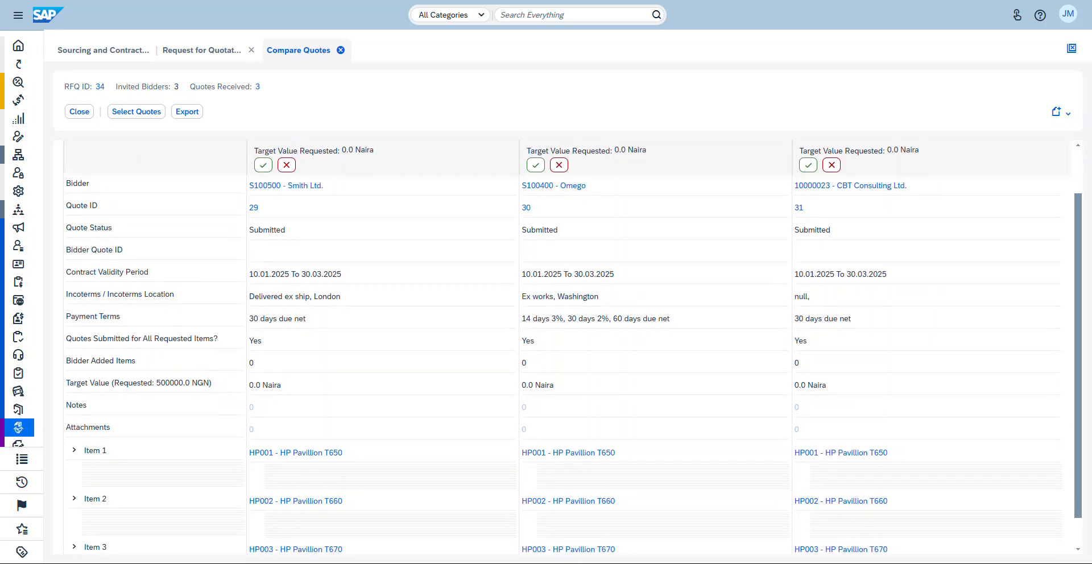
{"action": "scroll", "coordinate": [569, 341], "scroll_direction": "up", "scroll_amount": 2}
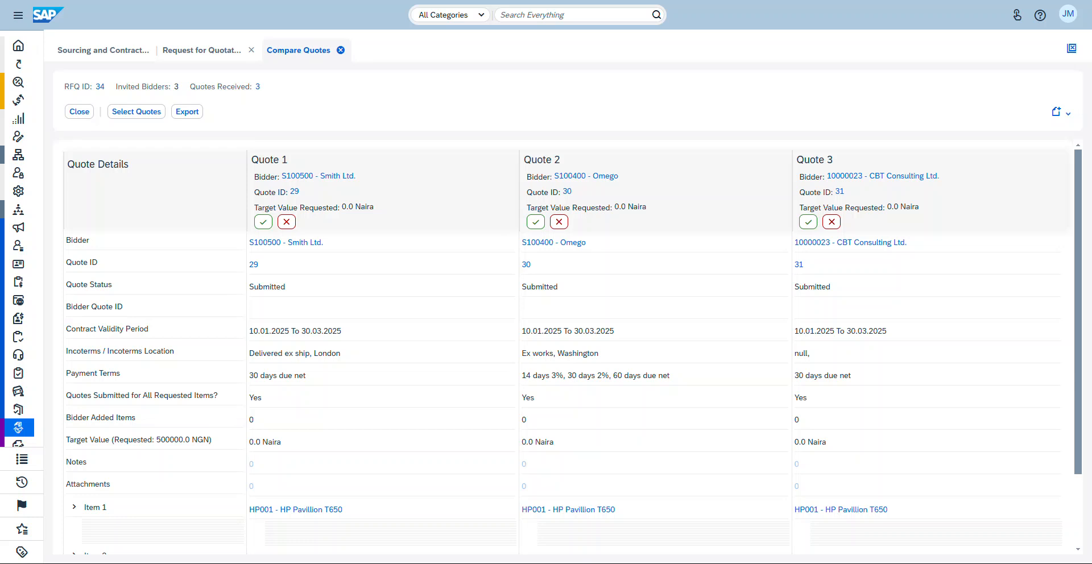
{"action": "scroll", "coordinate": [569, 341], "scroll_direction": "down", "scroll_amount": 2}
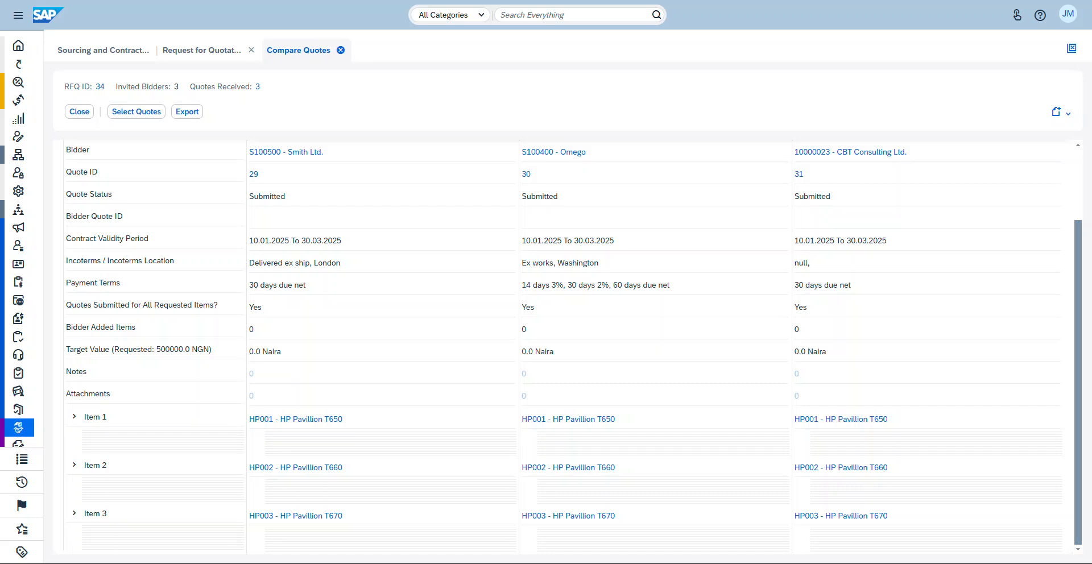
{"action": "scroll", "coordinate": [569, 341], "scroll_direction": "up", "scroll_amount": 1}
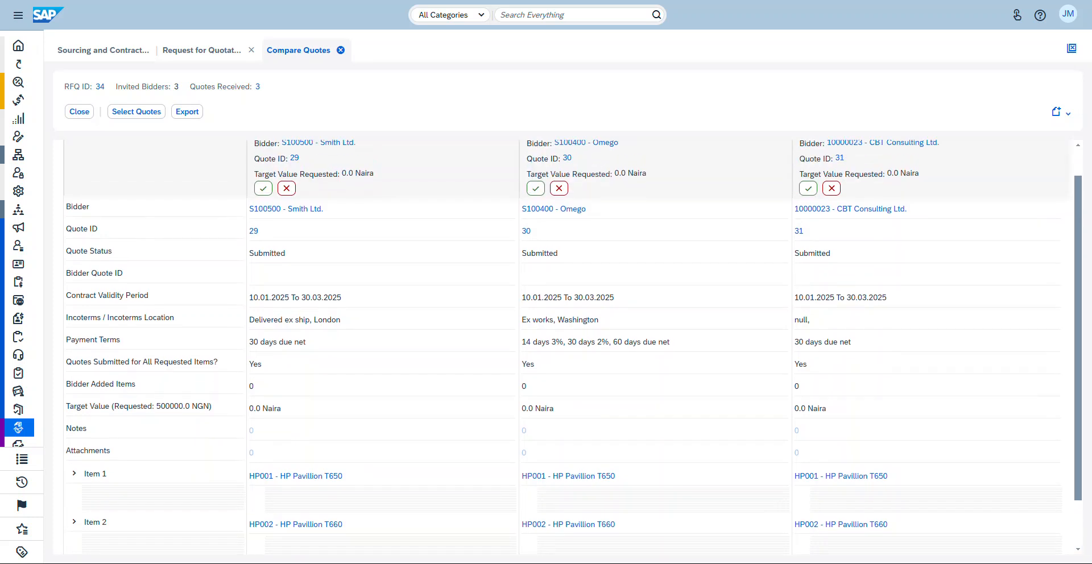
{"action": "scroll", "coordinate": [569, 341], "scroll_direction": "up", "scroll_amount": 1}
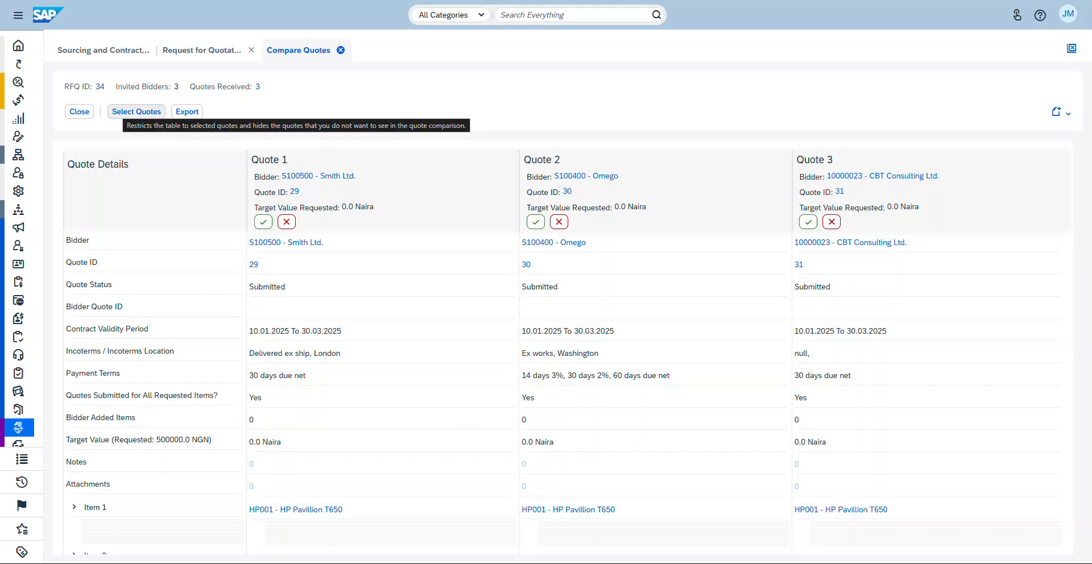
Bring up the RFQ's quotes for selection and open the overview of the CBT Consulting Ltd. quote.
{"action": "left_click", "coordinate": [136, 112]}
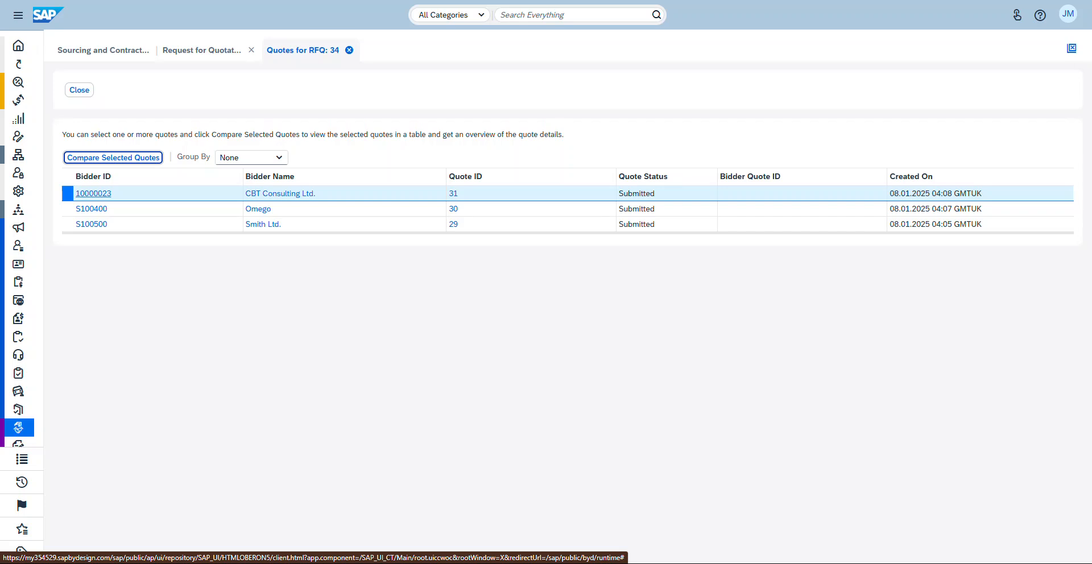
{"action": "left_click", "coordinate": [93, 193]}
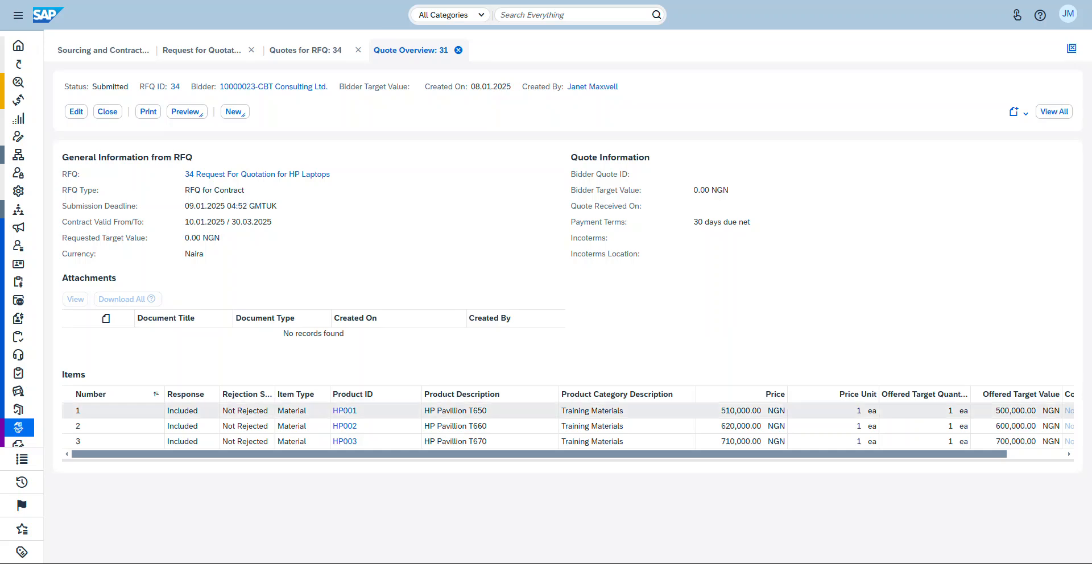
Examine the CBT Consulting Ltd. quote in full detail, including its item prices and document flow, and close it.
{"action": "left_click_drag", "start_coordinate": [539, 455], "coordinate": [597, 454]}
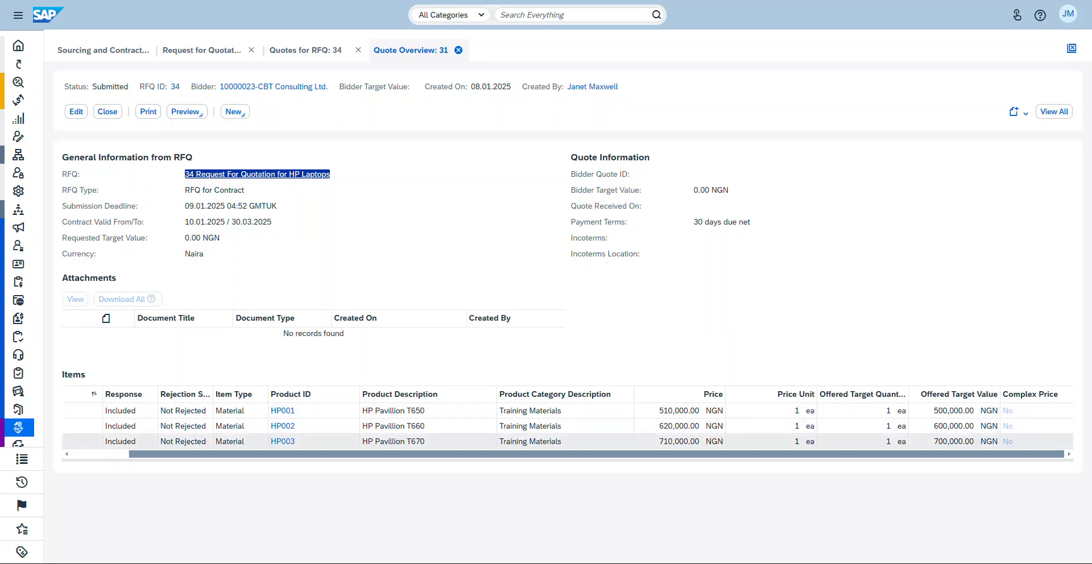
{"action": "scroll", "coordinate": [569, 426], "scroll_direction": "left", "scroll_amount": 2}
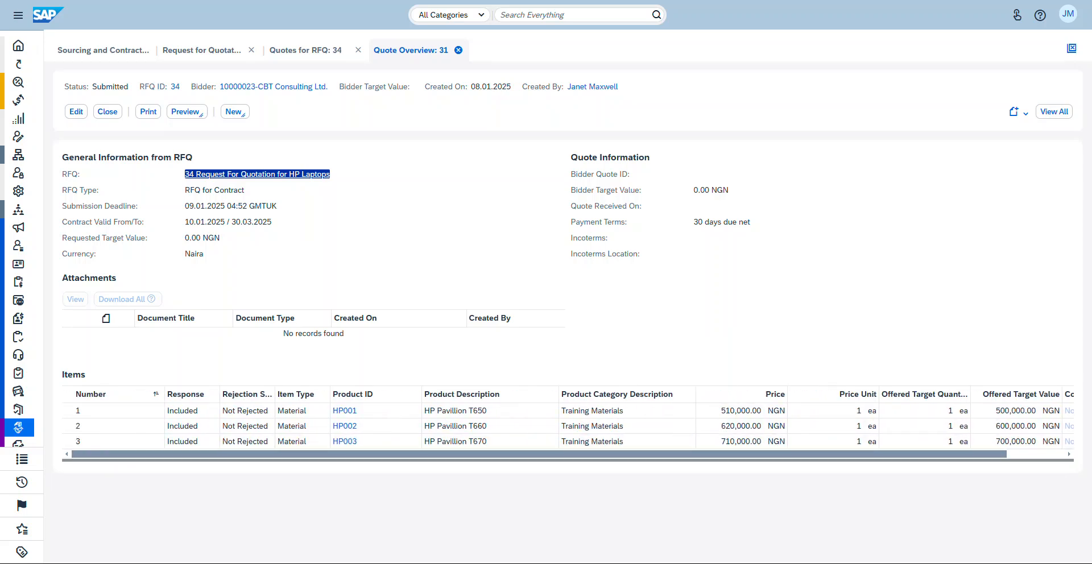
{"action": "left_click", "coordinate": [1054, 111]}
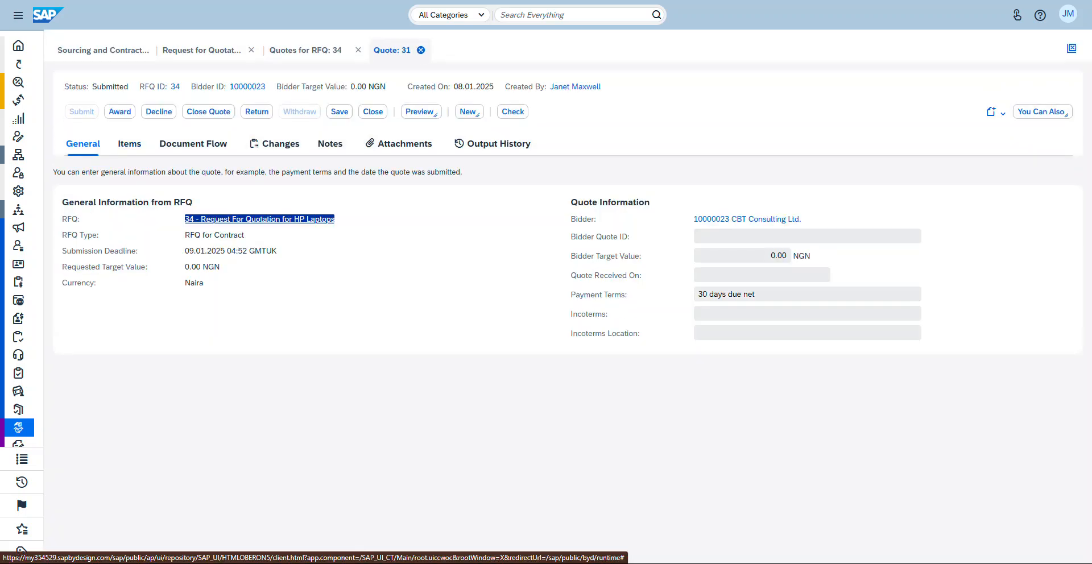
{"action": "left_click", "coordinate": [129, 144]}
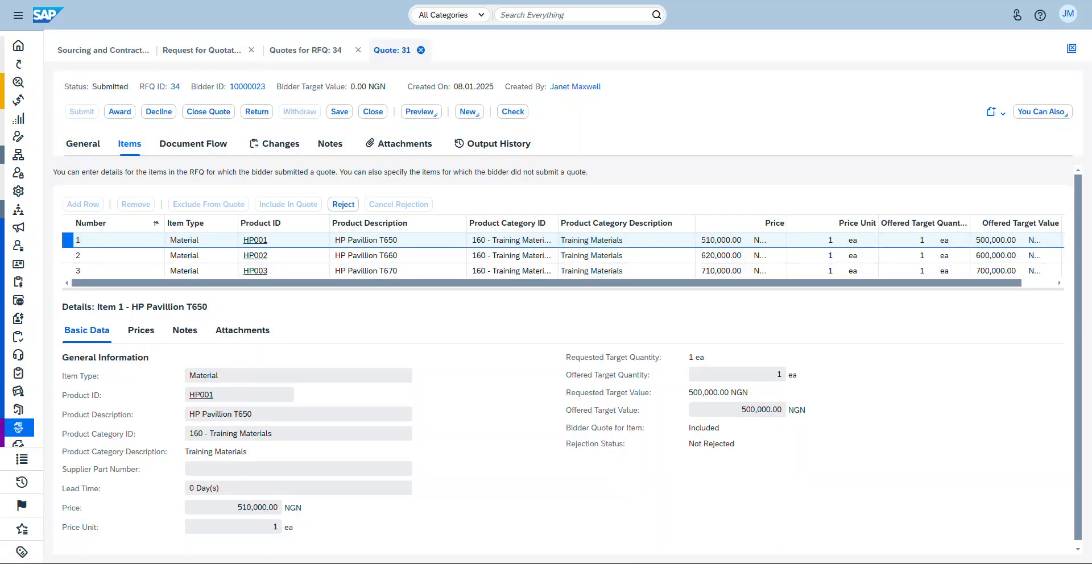
{"action": "left_click_drag", "start_coordinate": [512, 283], "coordinate": [546, 283]}
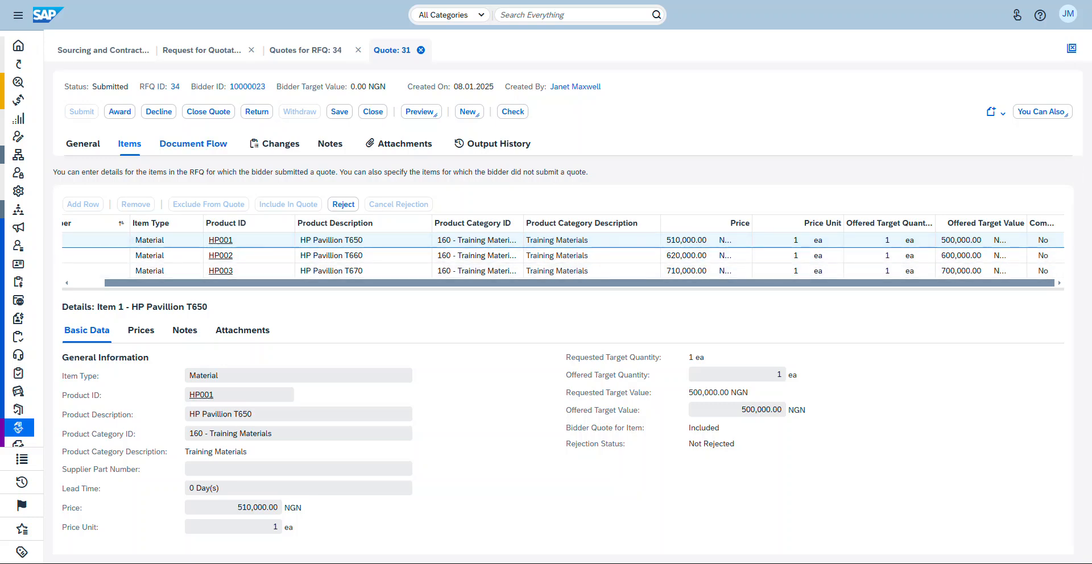
{"action": "left_click", "coordinate": [194, 143]}
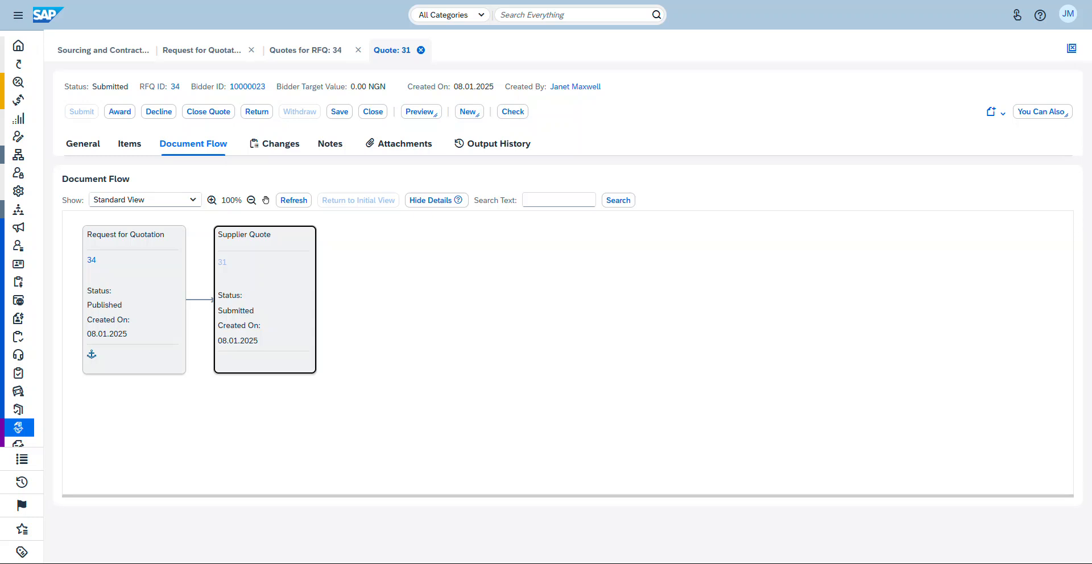
{"action": "left_click", "coordinate": [373, 111]}
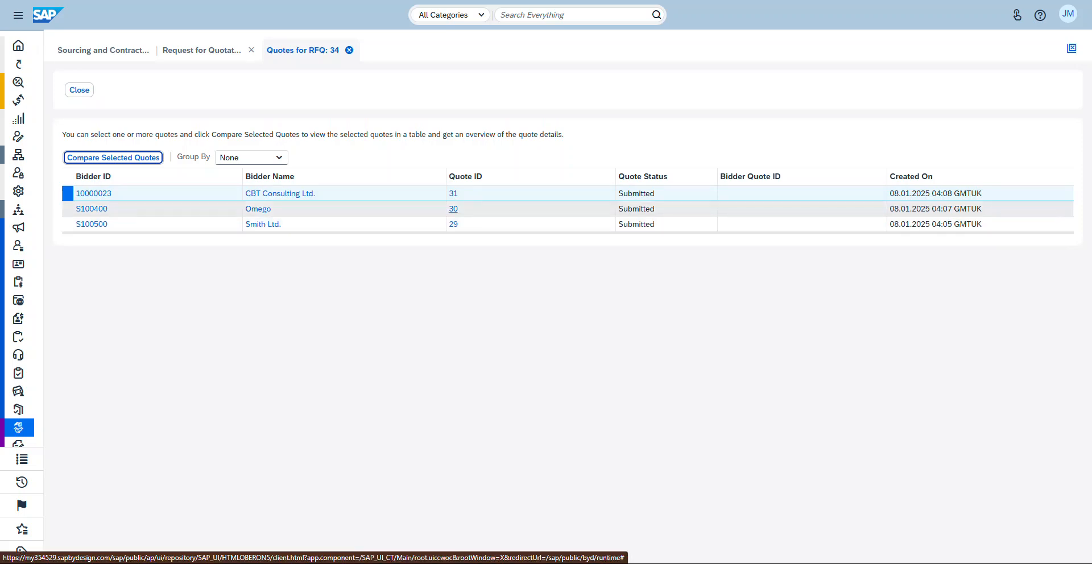
View the overviews of the Omego and Smith Ltd. quotes, and return to the RFQ's received quotes.
{"action": "left_click", "coordinate": [453, 209]}
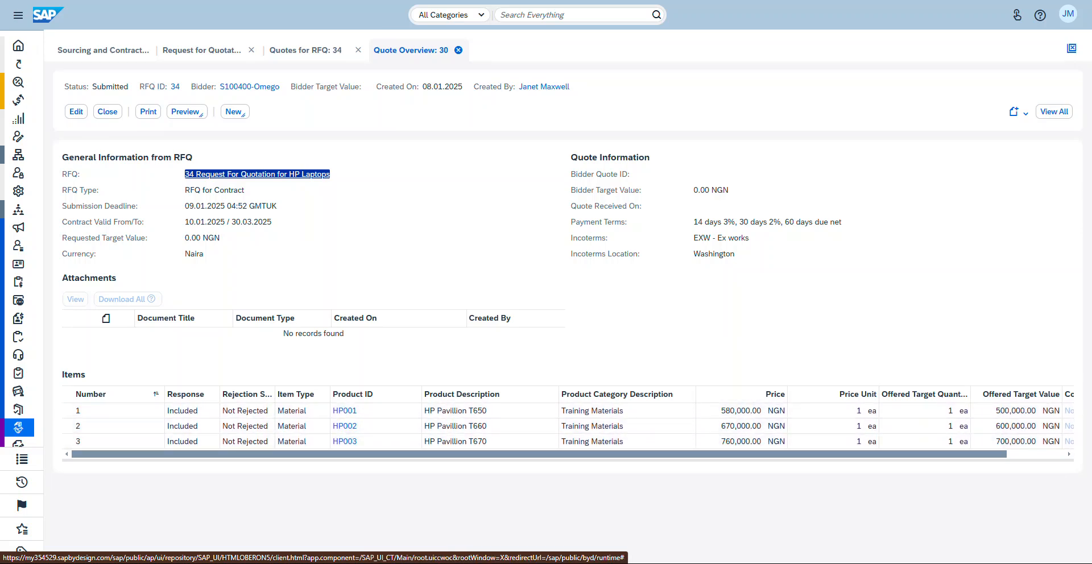
{"action": "left_click", "coordinate": [107, 111]}
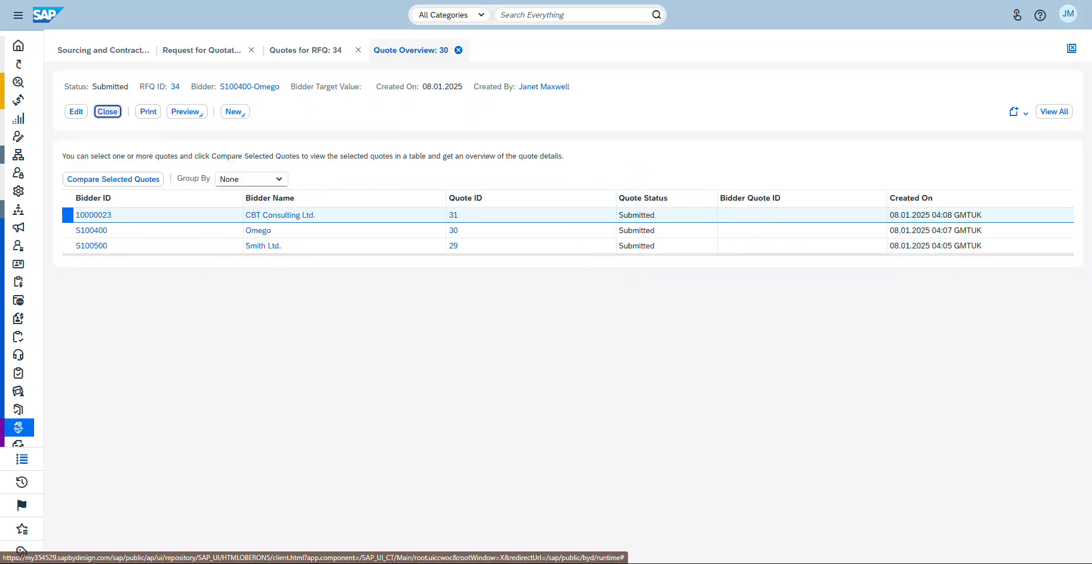
{"action": "left_click", "coordinate": [453, 224]}
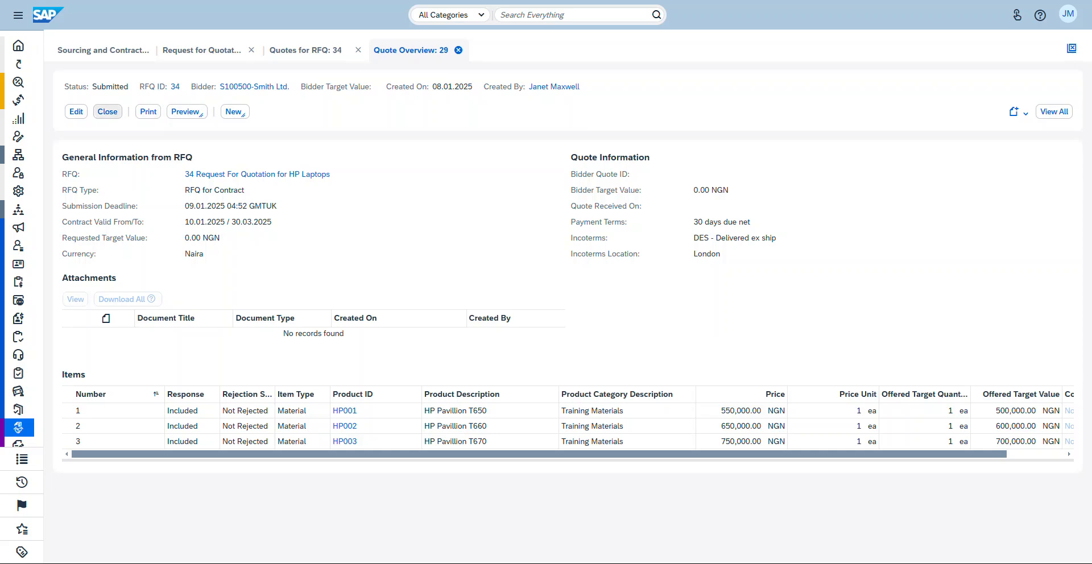
{"action": "left_click", "coordinate": [108, 112]}
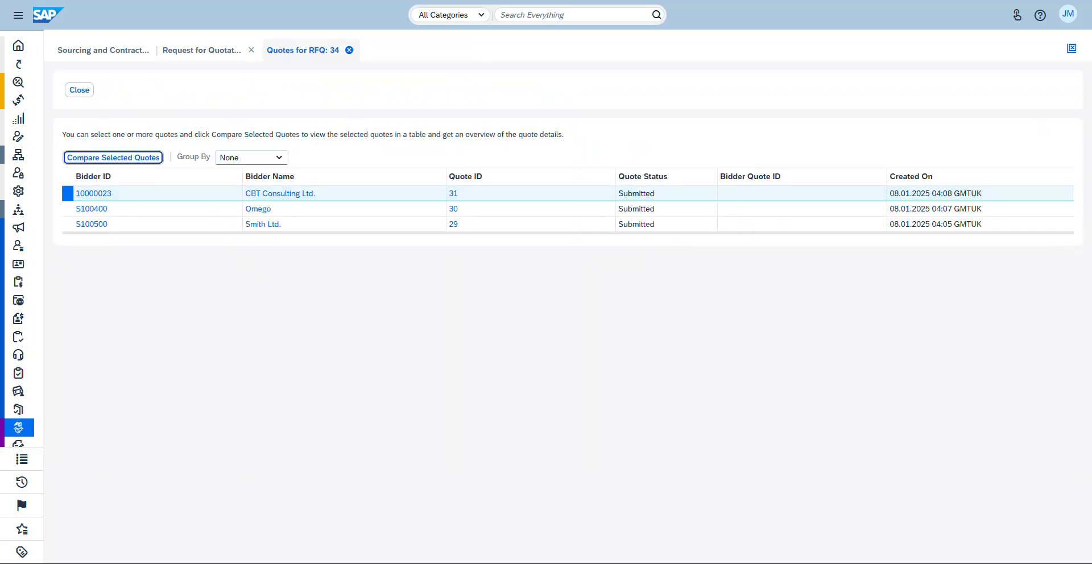
{"action": "left_click", "coordinate": [79, 90]}
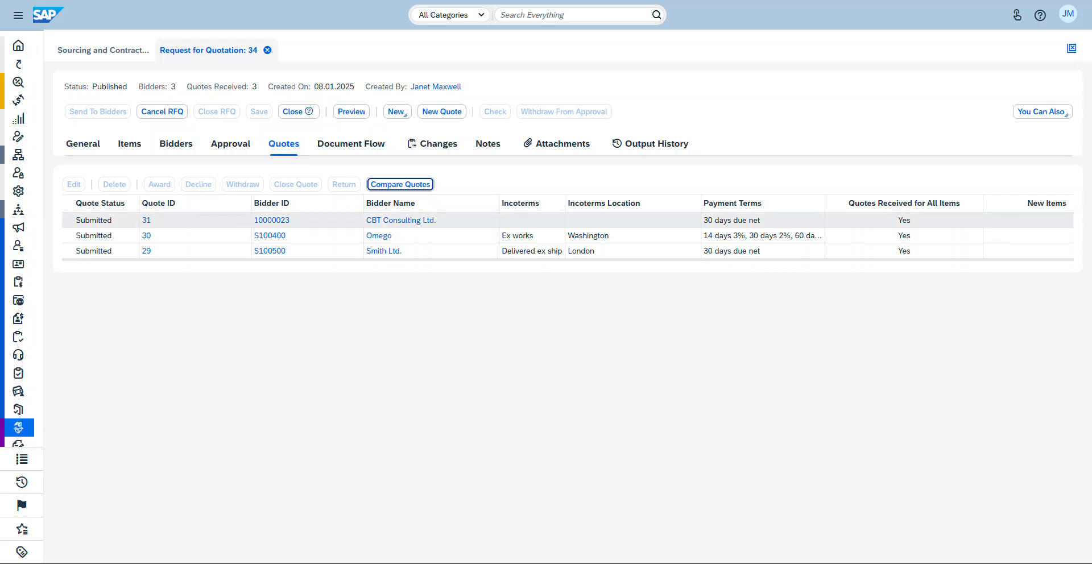
Select the CBT Consulting Ltd. quote in the RFQ and review the terms and item prices of all three bidders' quotes.
{"action": "left_click", "coordinate": [105, 220]}
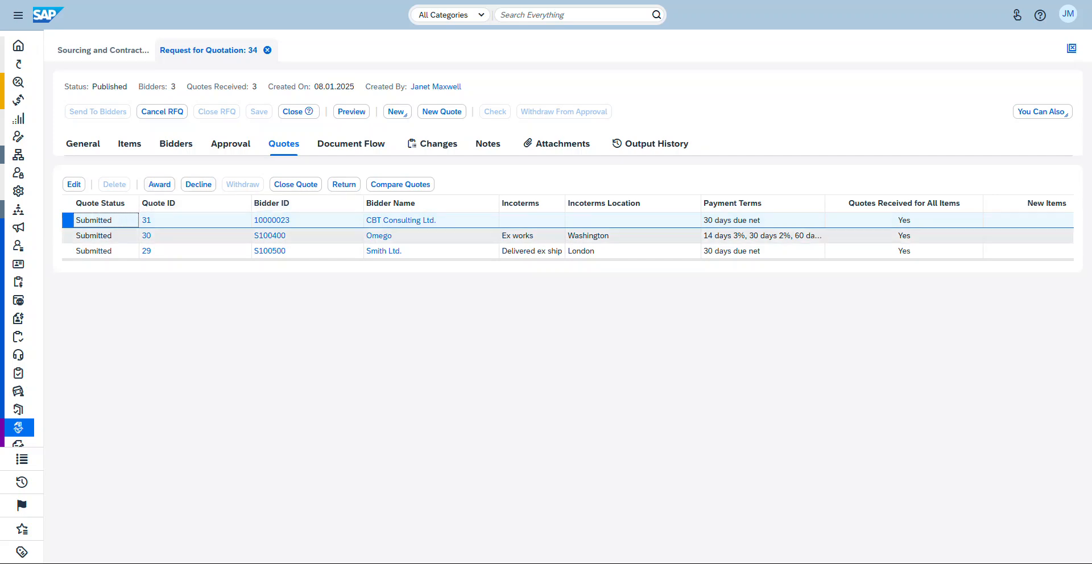
{"action": "left_click", "coordinate": [146, 221]}
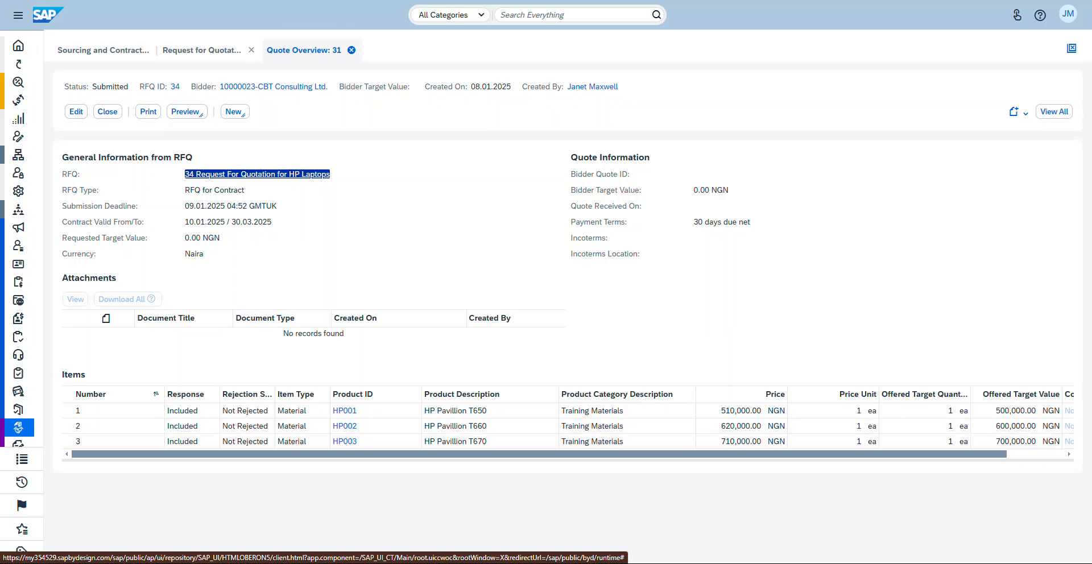
{"action": "scroll", "coordinate": [569, 425], "scroll_direction": "right", "scroll_amount": 2}
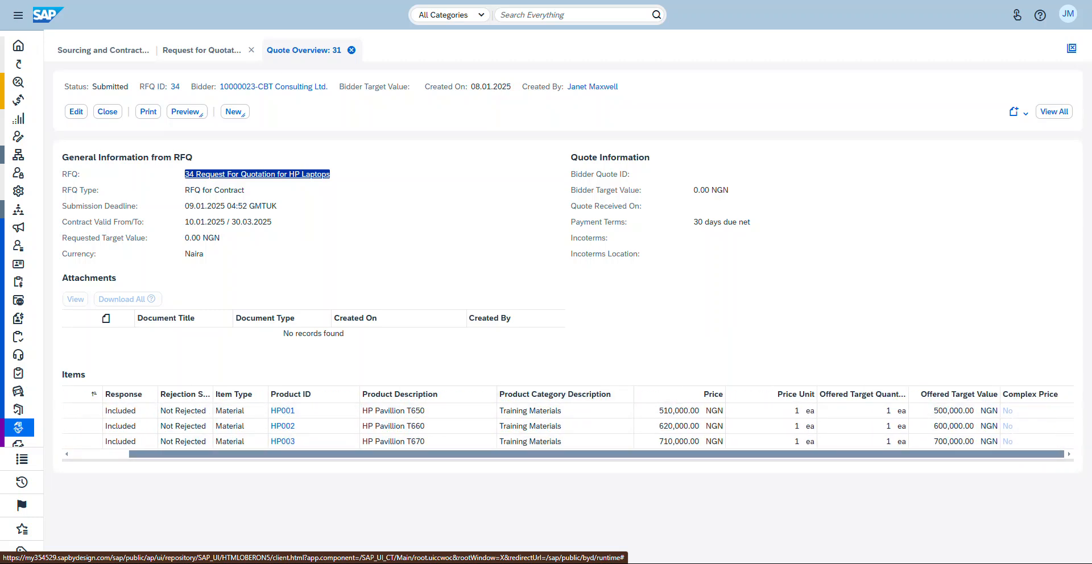
{"action": "scroll", "coordinate": [569, 425], "scroll_direction": "left", "scroll_amount": 2}
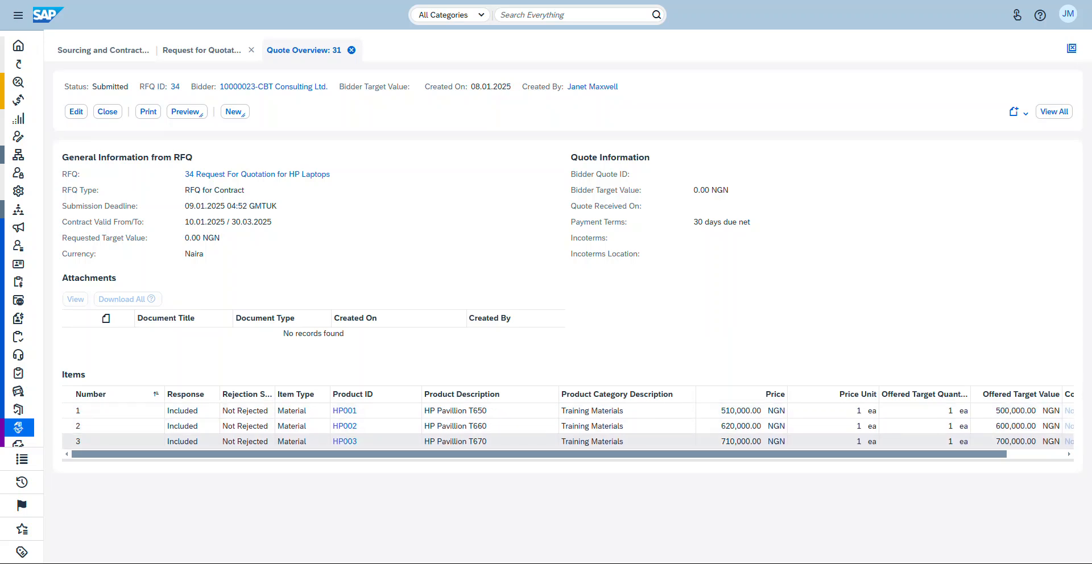
{"action": "left_click", "coordinate": [107, 112]}
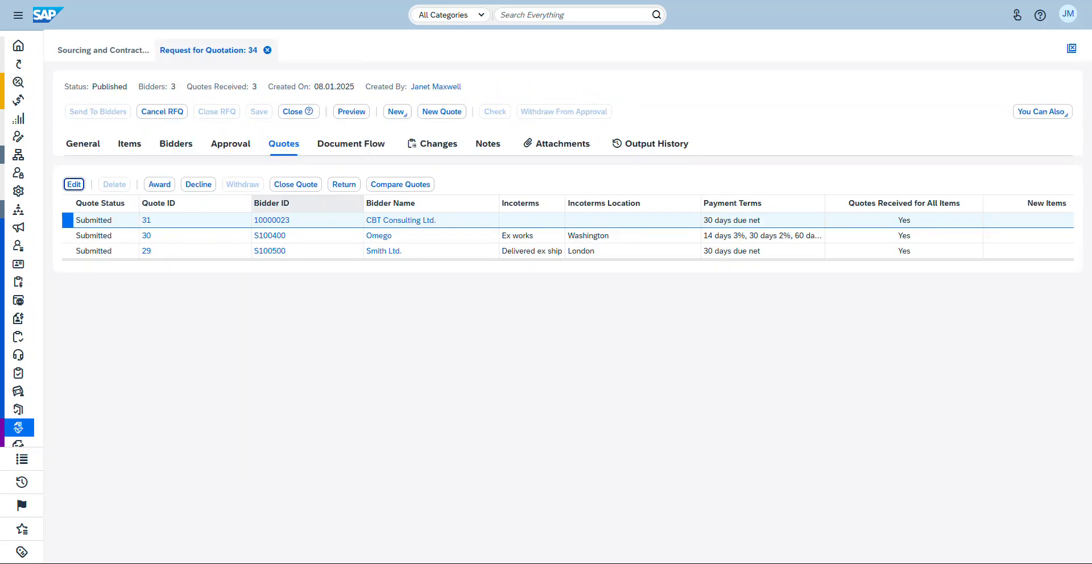
{"action": "left_click", "coordinate": [146, 235]}
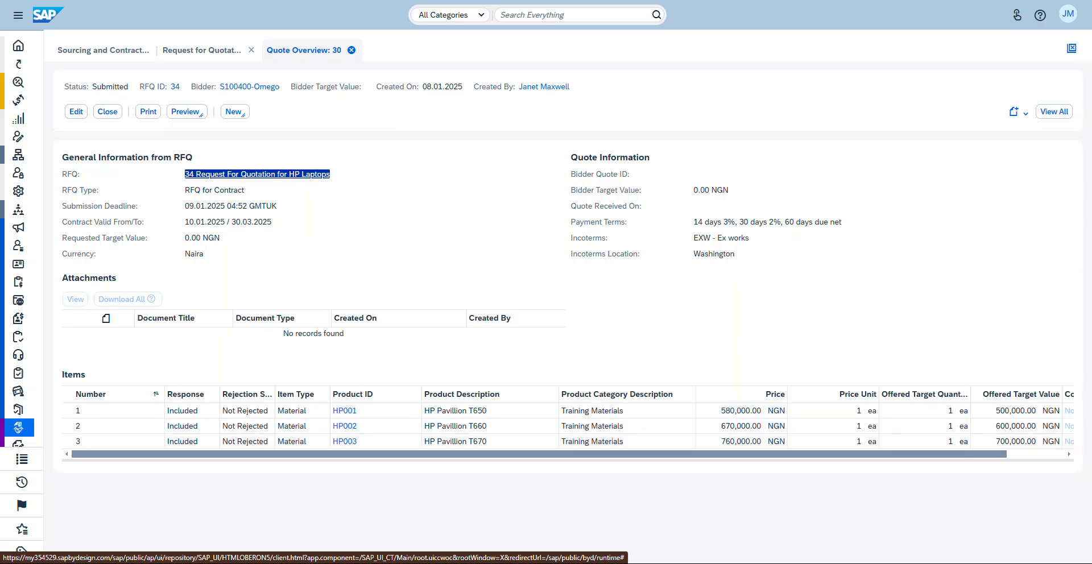
{"action": "left_click", "coordinate": [107, 111]}
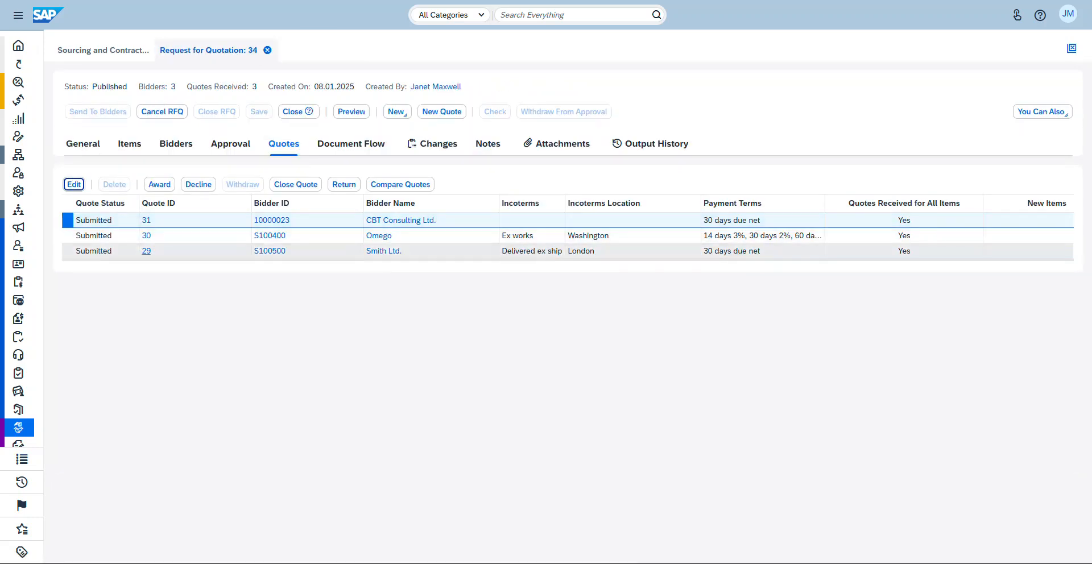
{"action": "left_click", "coordinate": [146, 251]}
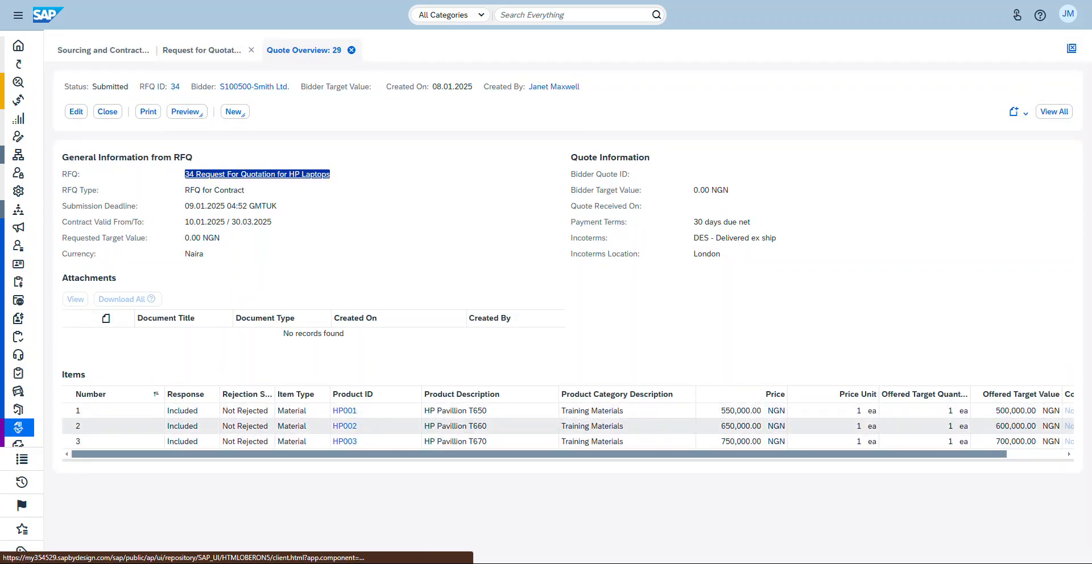
{"action": "left_click", "coordinate": [107, 112]}
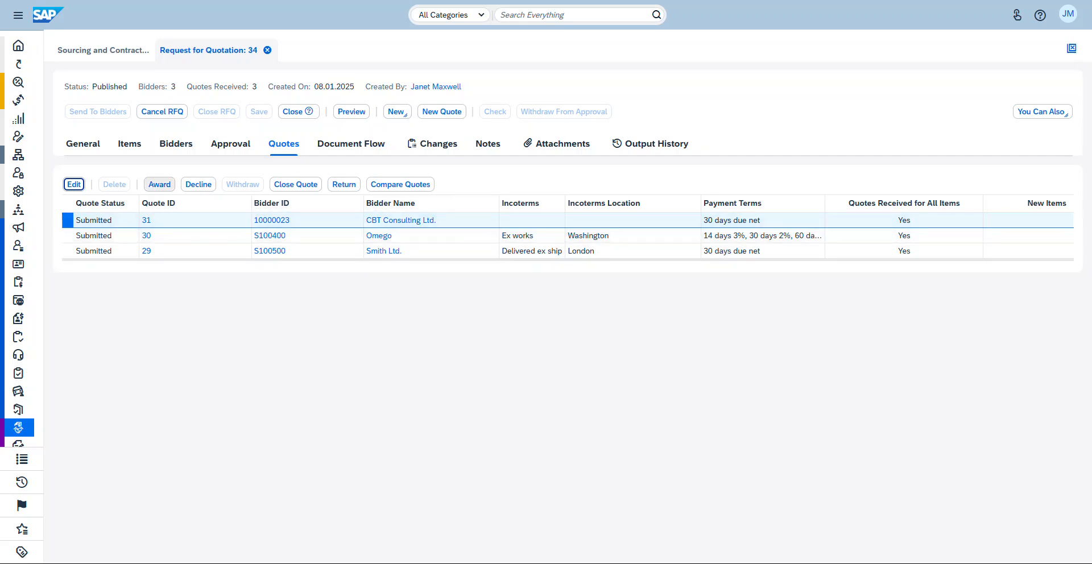
Award the CBT Consulting Ltd. quote as the winning quote, confirm it, and check its status in the quote comparison.
{"action": "left_click", "coordinate": [159, 184]}
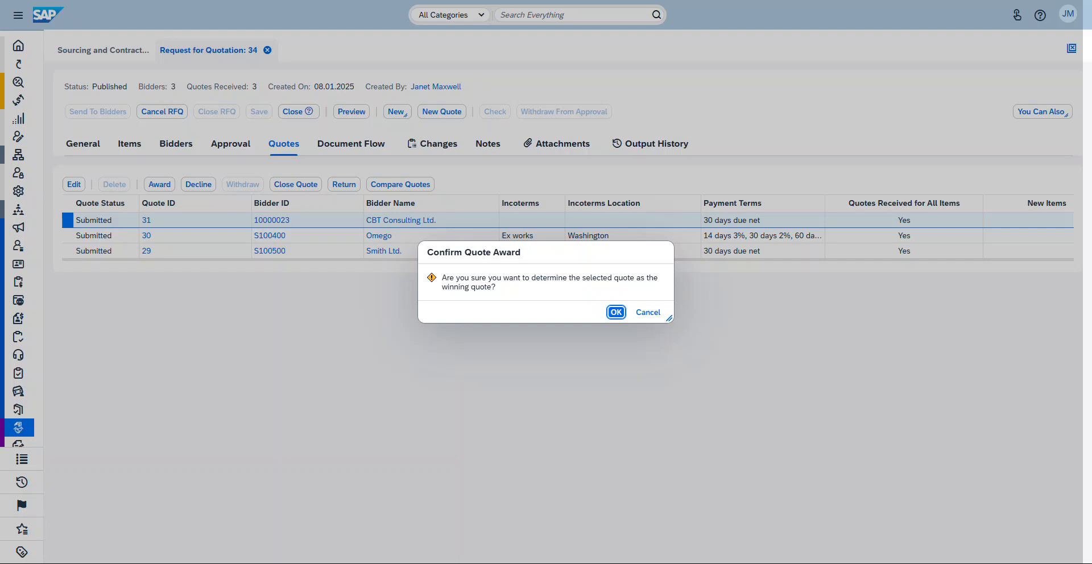
{"action": "key", "text": "Return"}
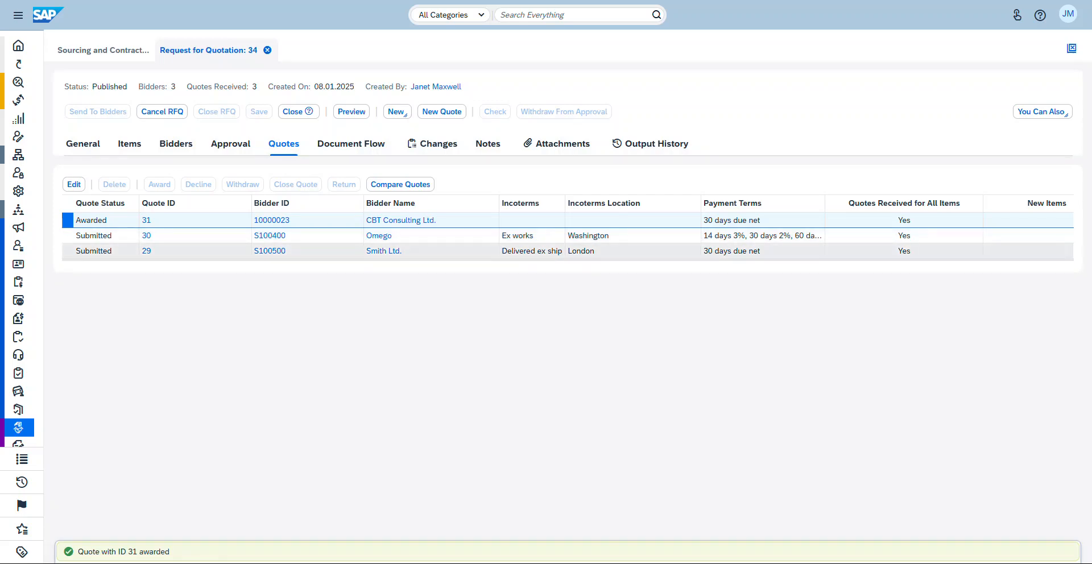
{"action": "left_click", "coordinate": [400, 185]}
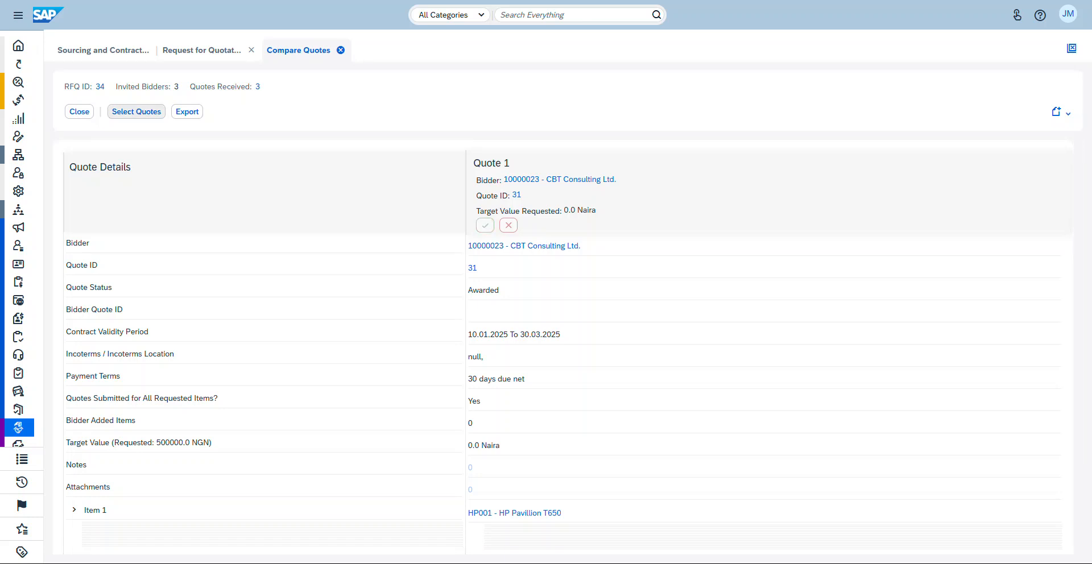
{"action": "left_click", "coordinate": [79, 112]}
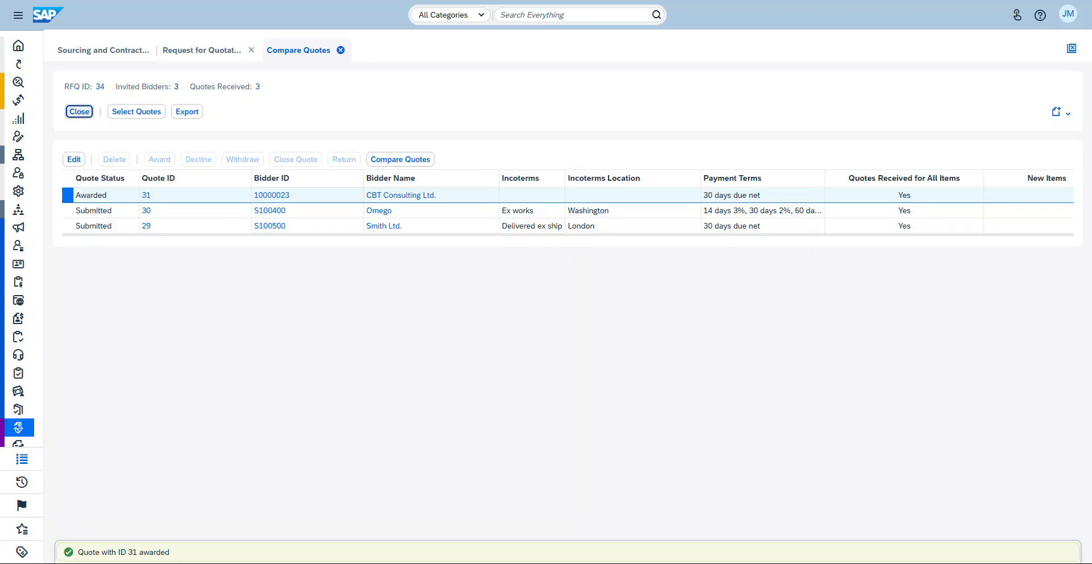
Decline the Omego and Smith Ltd. quotes with confirmation, and check the Smith Ltd. quote in the quote comparison.
{"action": "left_click", "coordinate": [106, 236]}
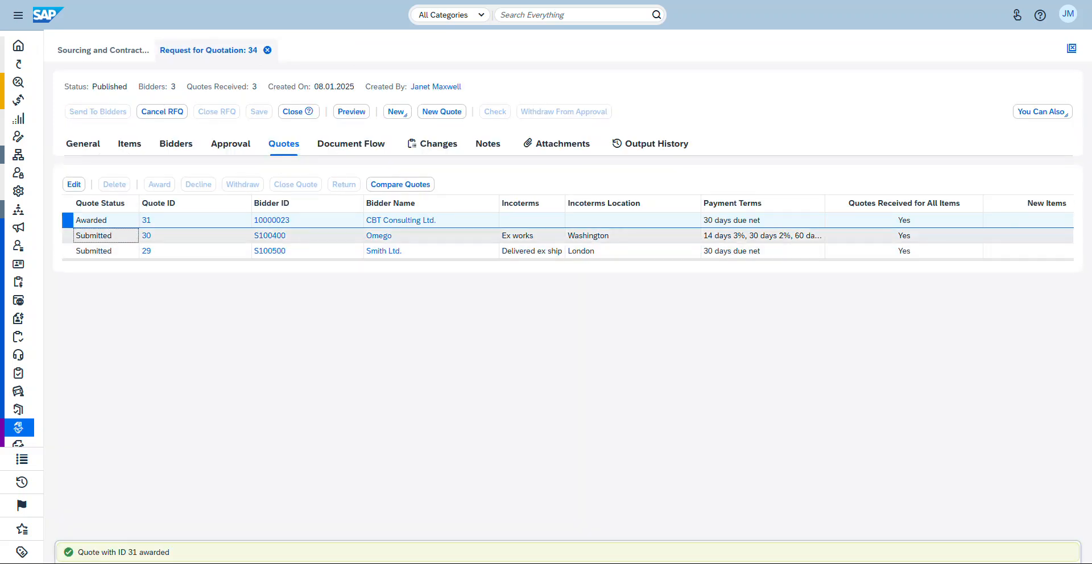
{"action": "left_click", "coordinate": [198, 185]}
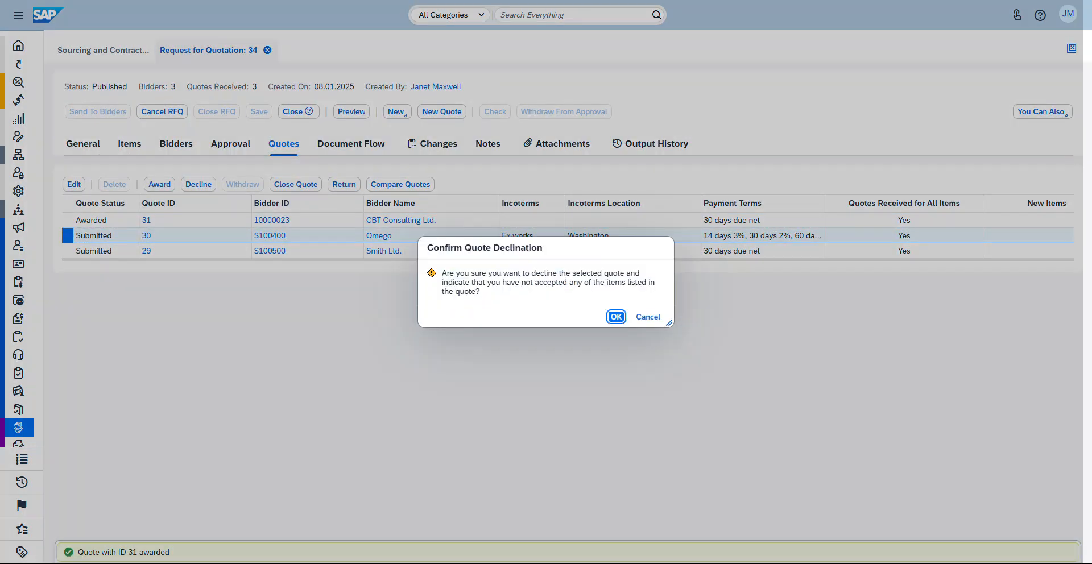
{"action": "key", "text": "Return"}
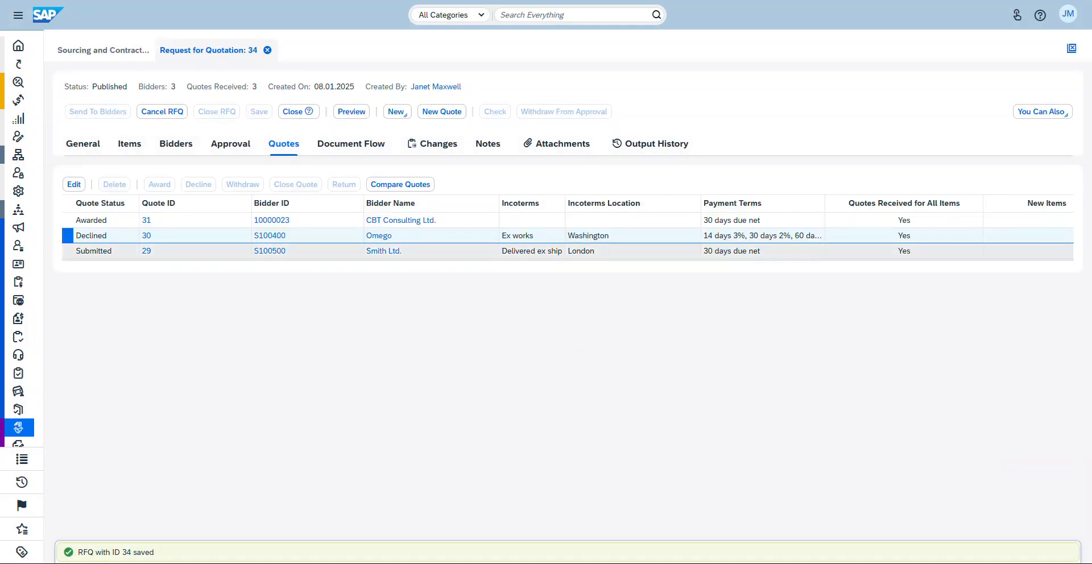
{"action": "left_click", "coordinate": [106, 251]}
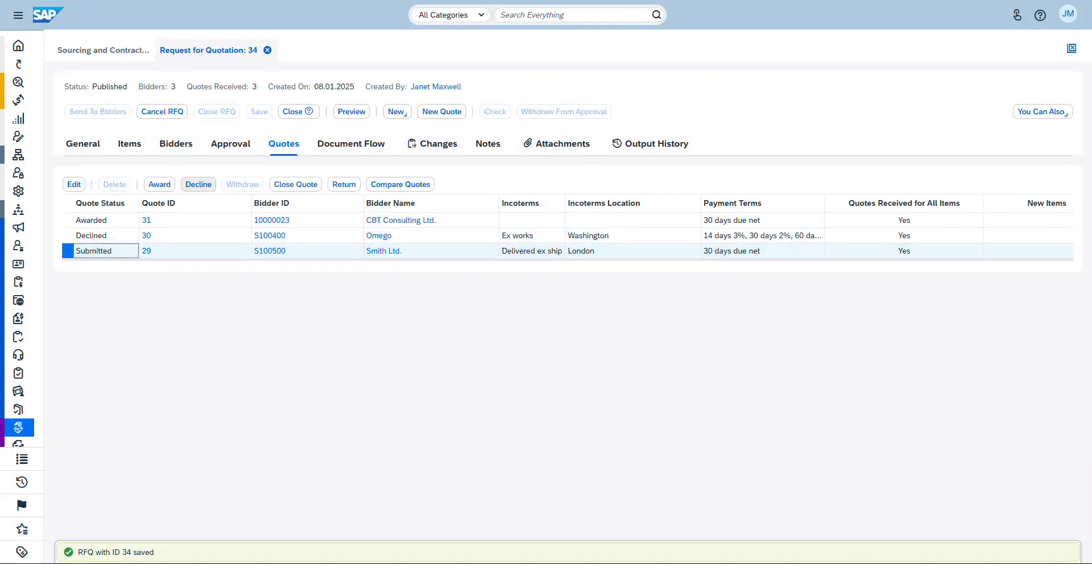
{"action": "left_click", "coordinate": [198, 184]}
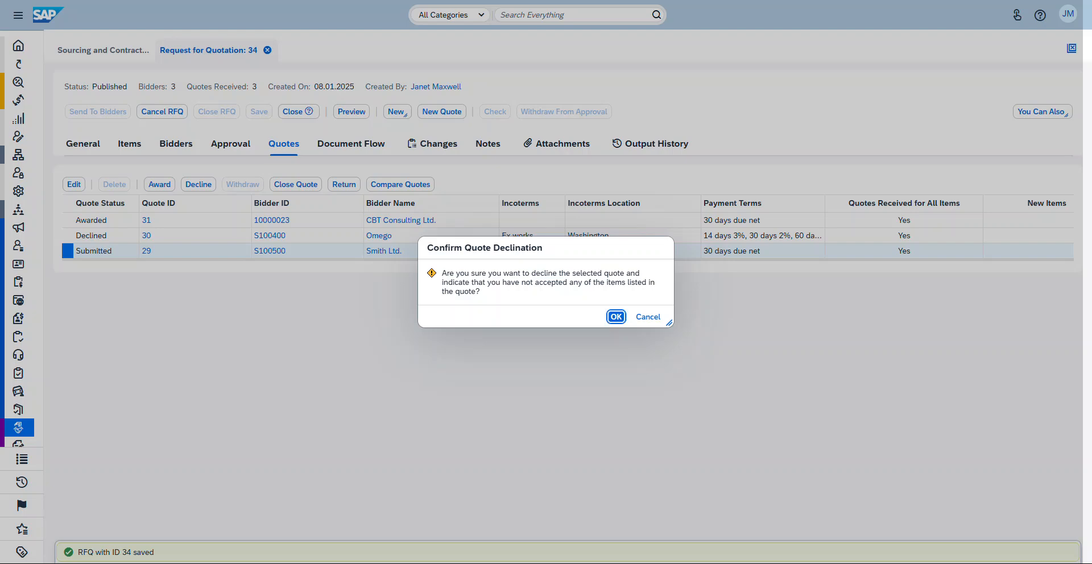
{"action": "key", "text": "Return"}
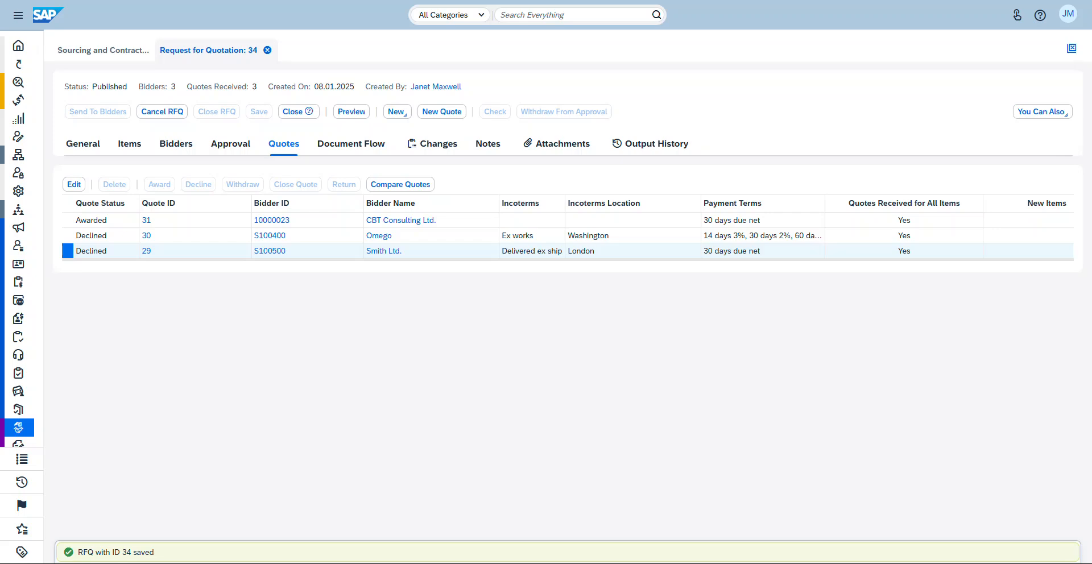
{"action": "left_click", "coordinate": [400, 185]}
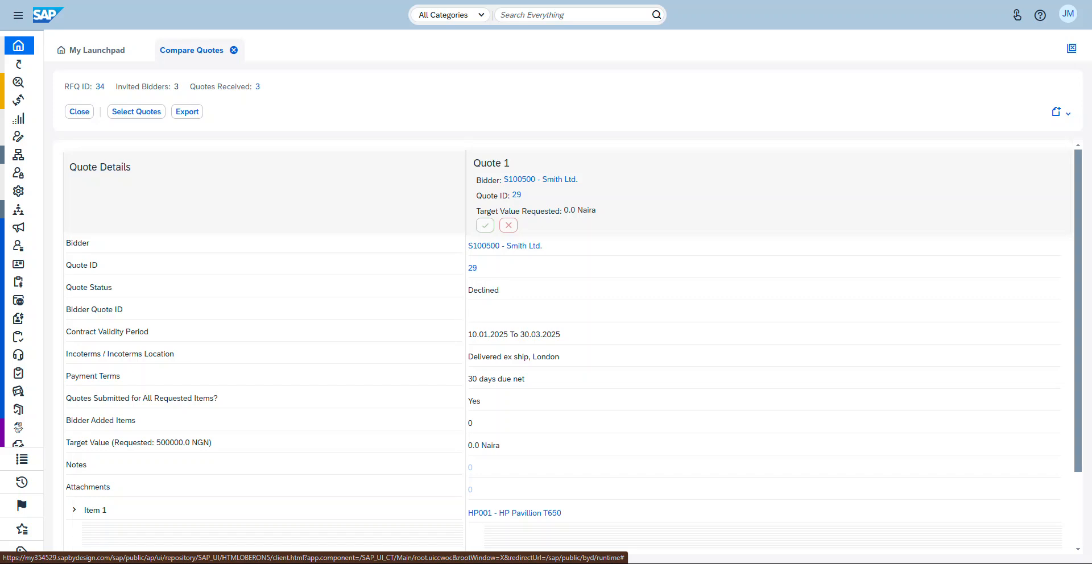
{"action": "left_click", "coordinate": [79, 112]}
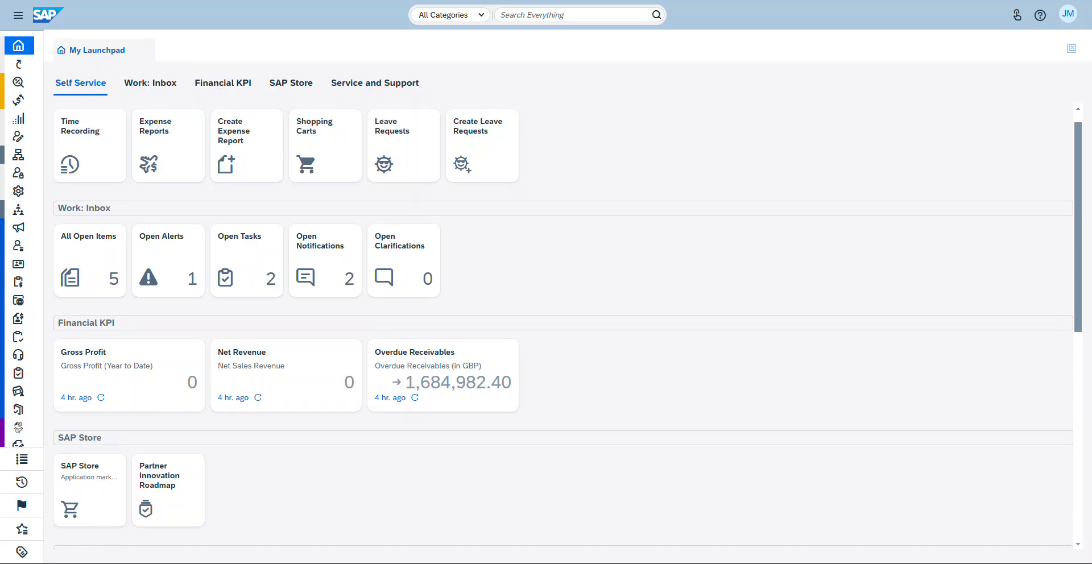
Open the RFQs and Quotes view of the Sourcing and Contracting work center.
{"action": "left_click", "coordinate": [19, 15]}
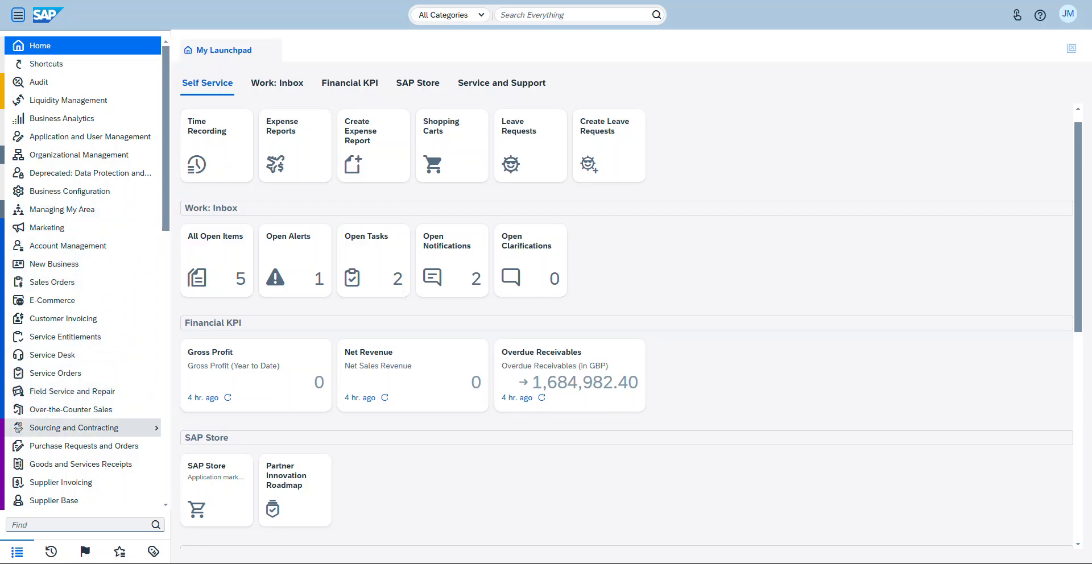
{"action": "left_click", "coordinate": [83, 428]}
{"action": "left_click", "coordinate": [203, 418]}
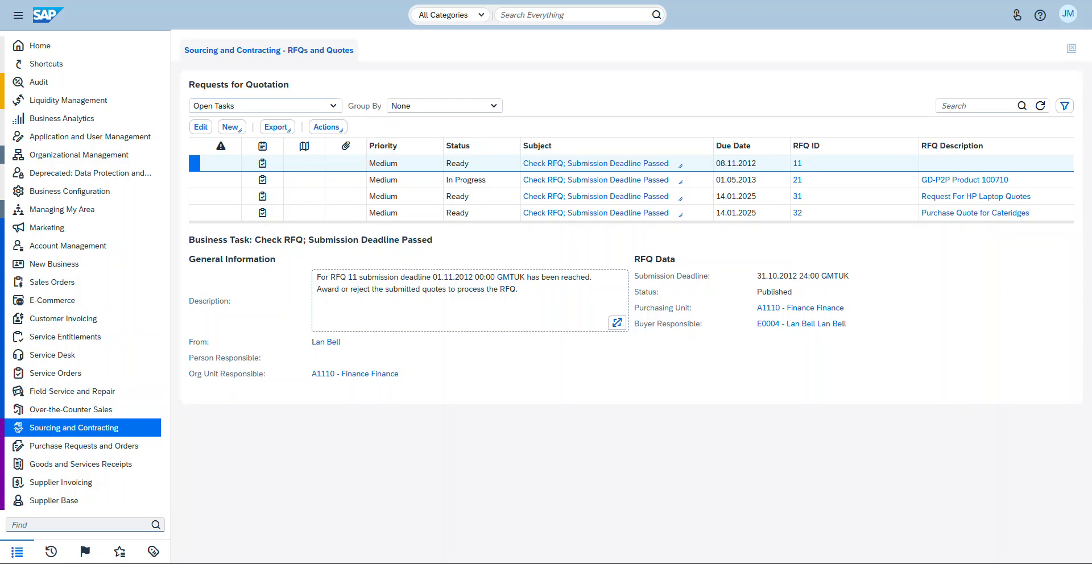
List all RFQs, open the full details of the RFQ for HP laptops, and display its approval information and received quotes.
{"action": "left_click", "coordinate": [265, 106]}
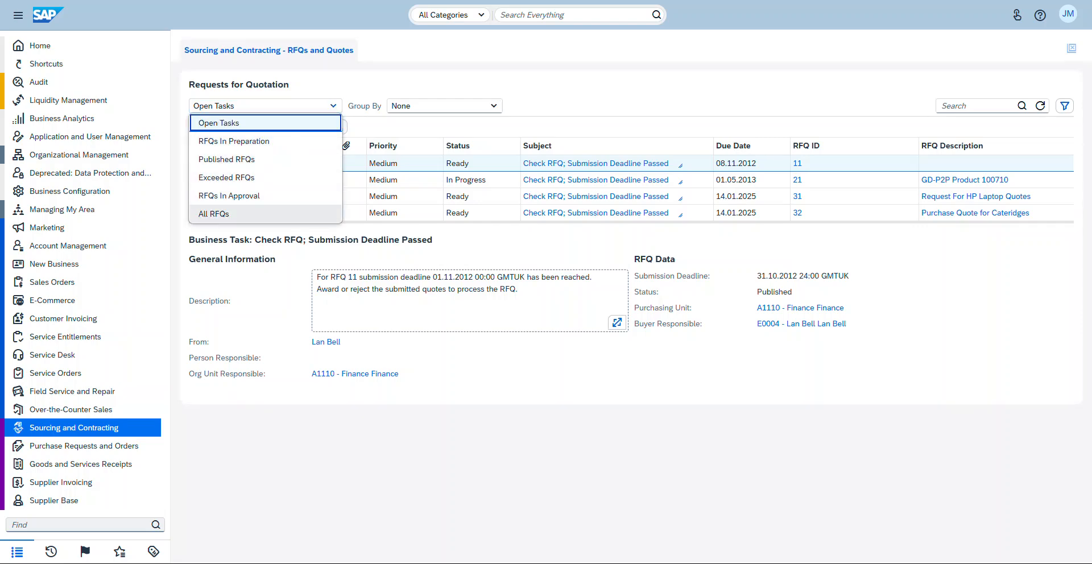
{"action": "left_click", "coordinate": [214, 214]}
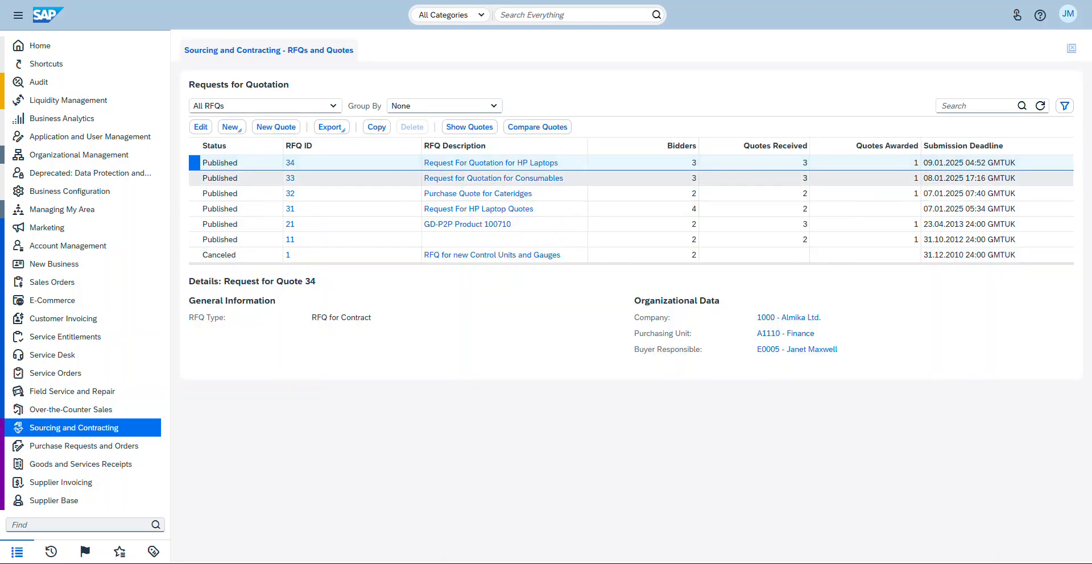
{"action": "left_click", "coordinate": [290, 163]}
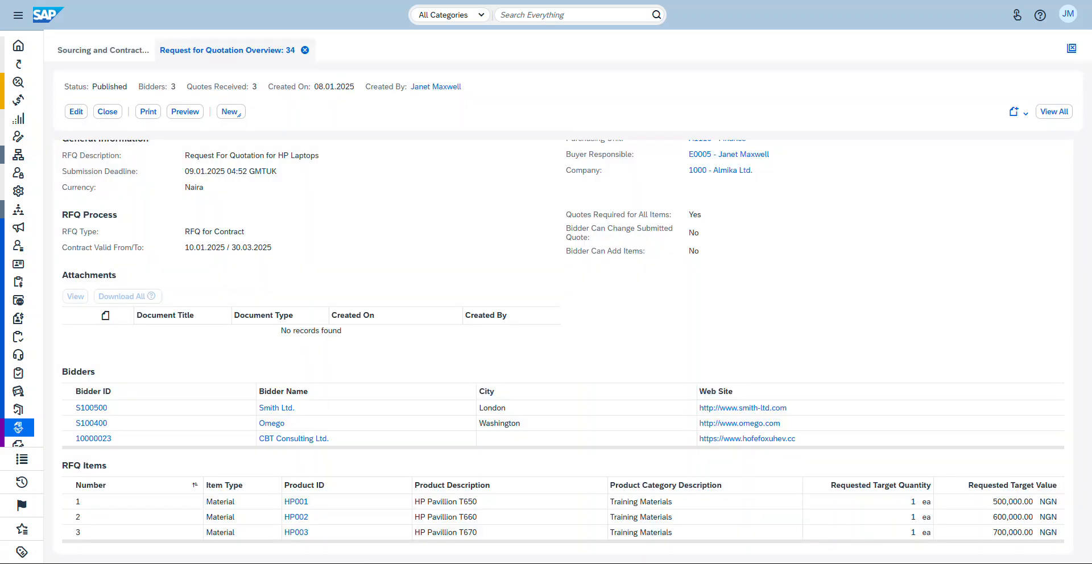
{"action": "left_click", "coordinate": [1055, 111]}
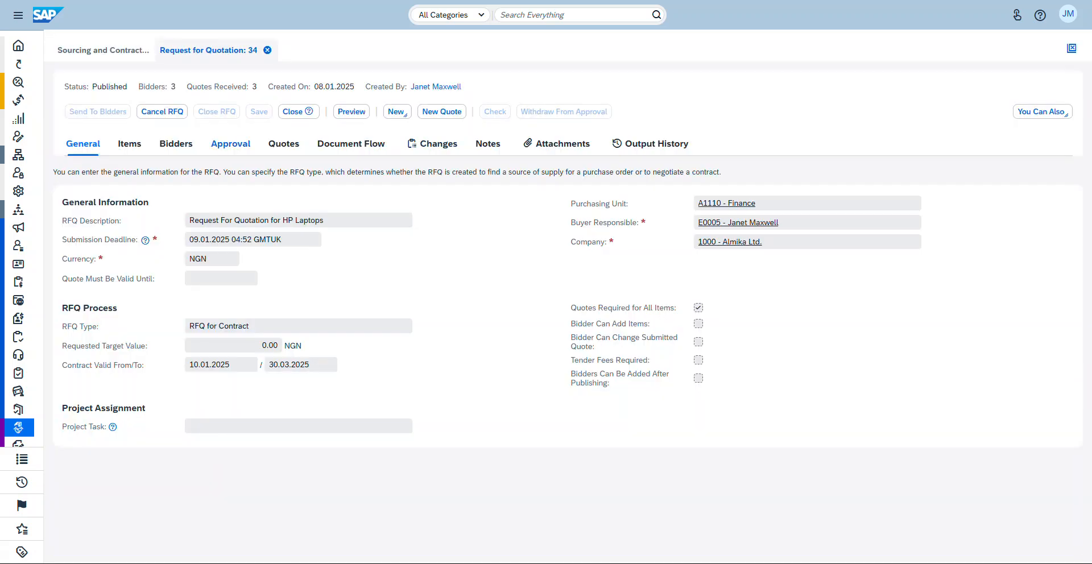
{"action": "left_click", "coordinate": [230, 144]}
{"action": "left_click", "coordinate": [284, 144]}
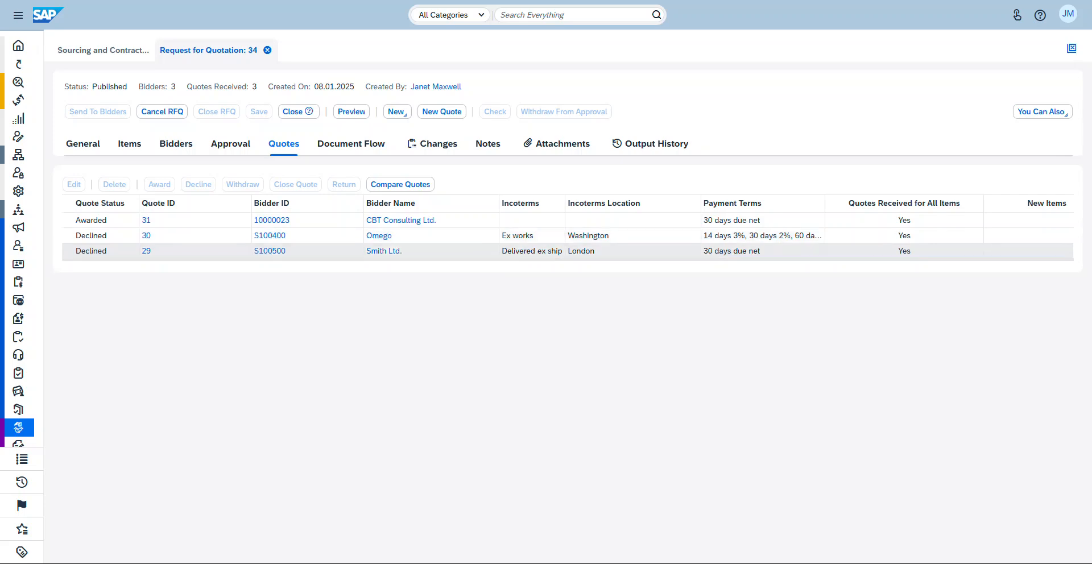
Compare the three bidders' quotes for the HP laptops RFQ, check each quote's status, and close the comparison.
{"action": "left_click", "coordinate": [401, 184]}
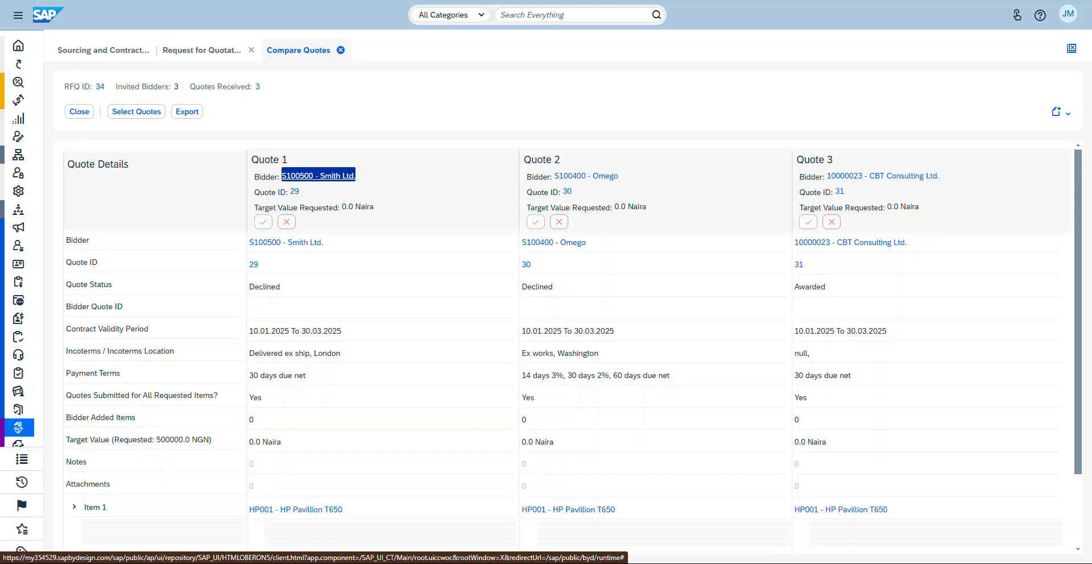
{"action": "left_click_drag", "start_coordinate": [655, 496], "coordinate": [830, 289]}
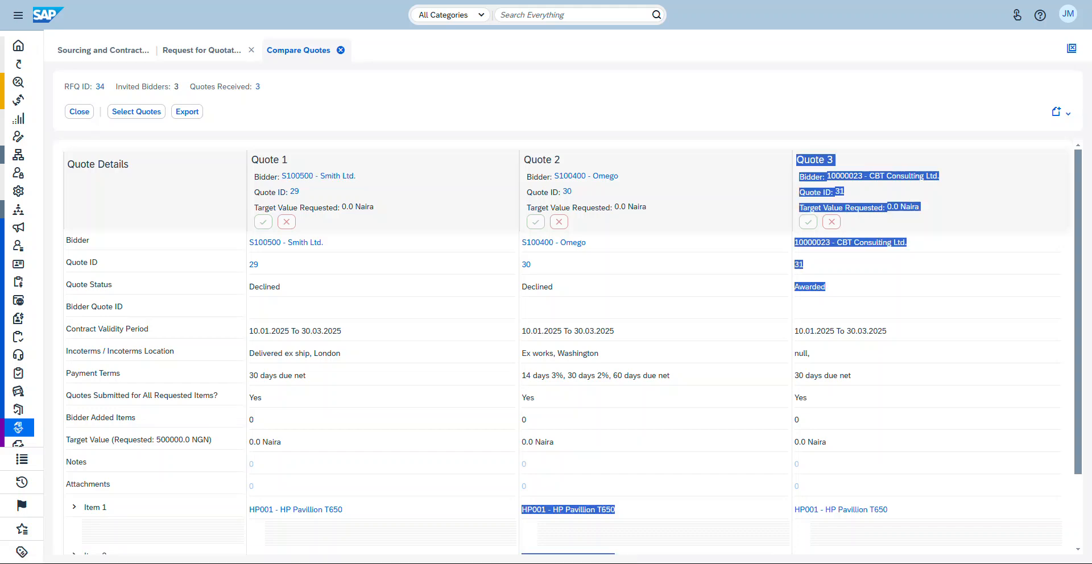
{"action": "left_click", "coordinate": [831, 307]}
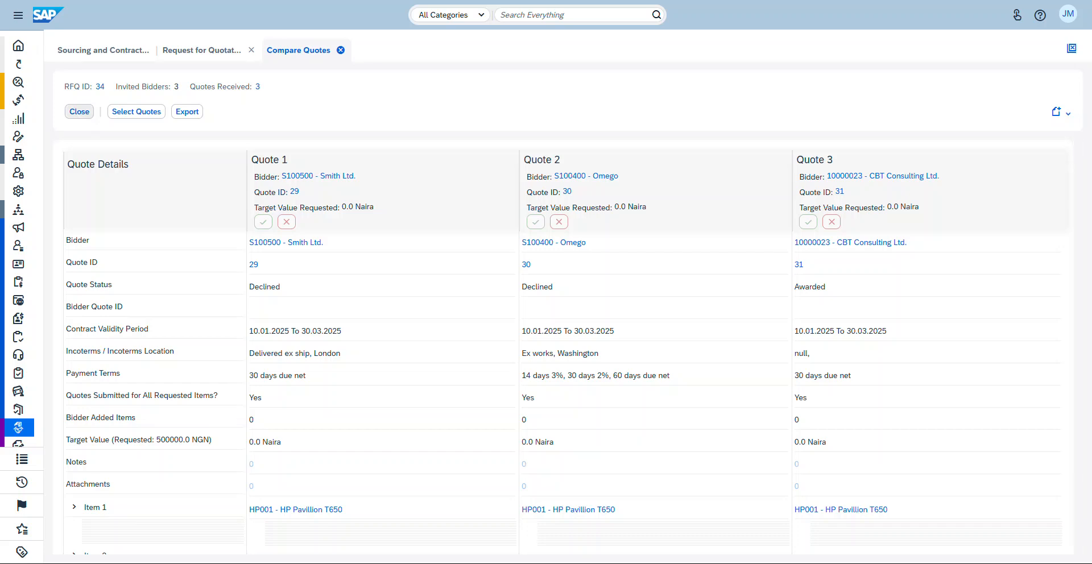
{"action": "left_click", "coordinate": [80, 112]}
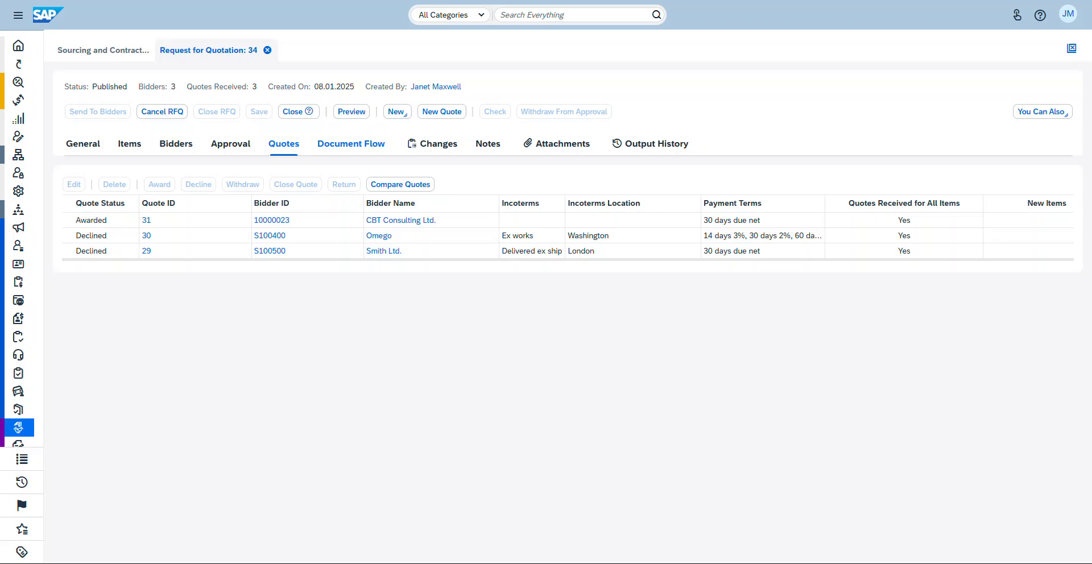
Review the HP laptops RFQ's document flow from the RFQ to the purchasing contract and hide the document details.
{"action": "left_click", "coordinate": [351, 144]}
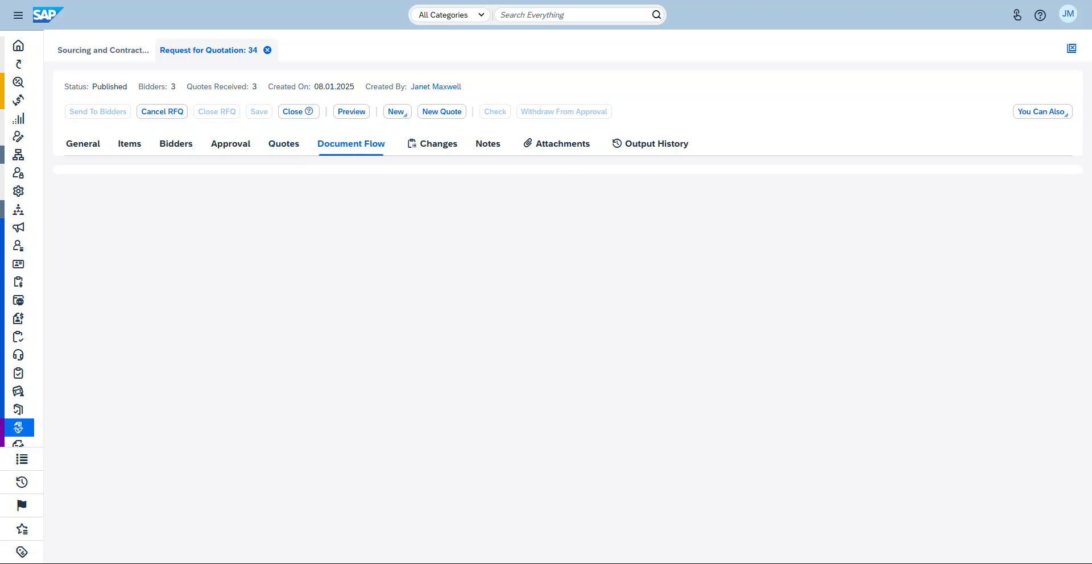
{"action": "scroll", "coordinate": [566, 353], "scroll_direction": "down", "scroll_amount": 4}
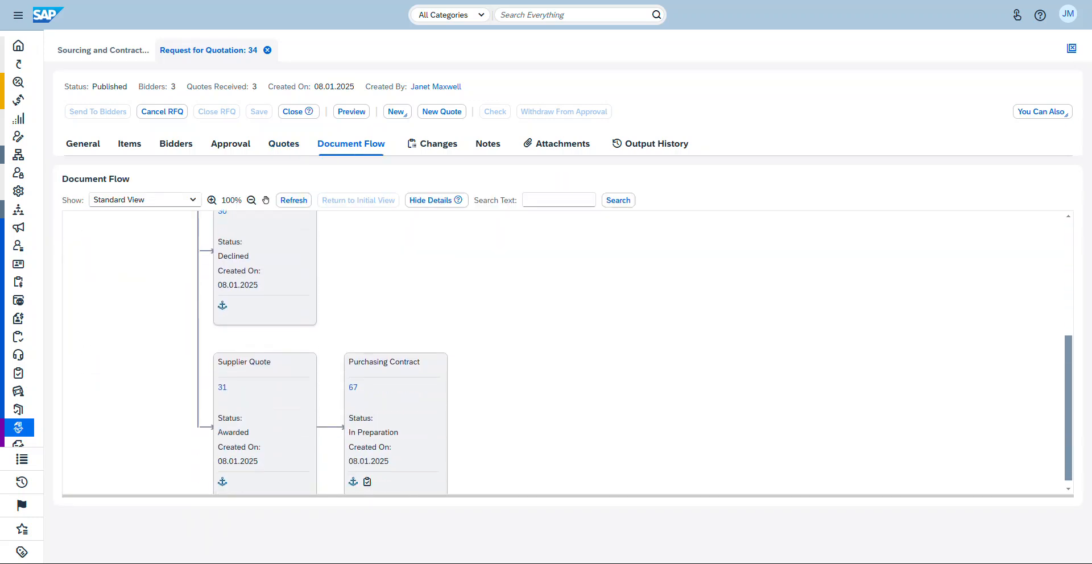
{"action": "scroll", "coordinate": [566, 353], "scroll_direction": "up", "scroll_amount": 4}
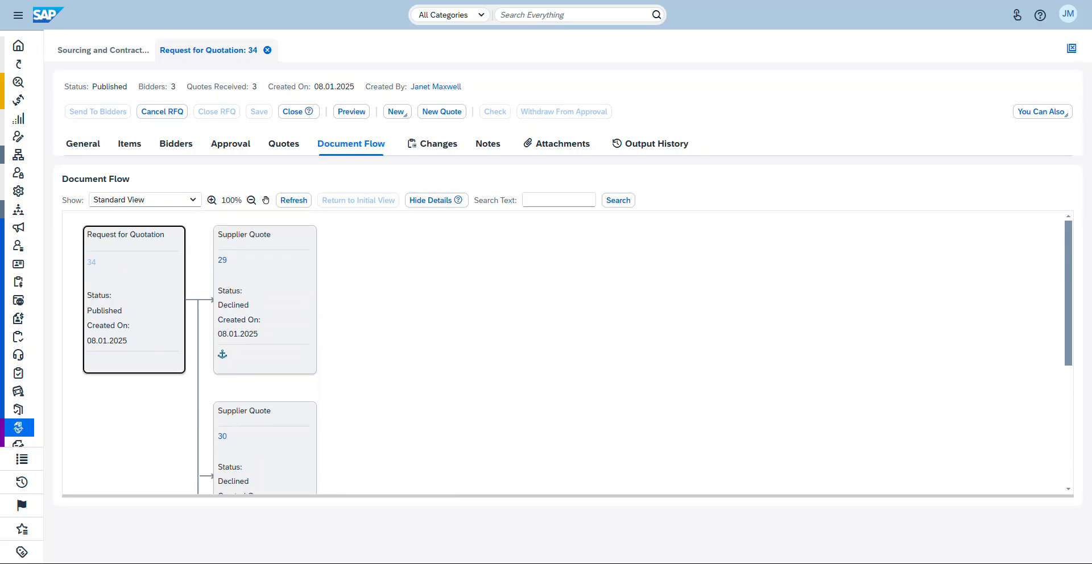
{"action": "left_click", "coordinate": [432, 201]}
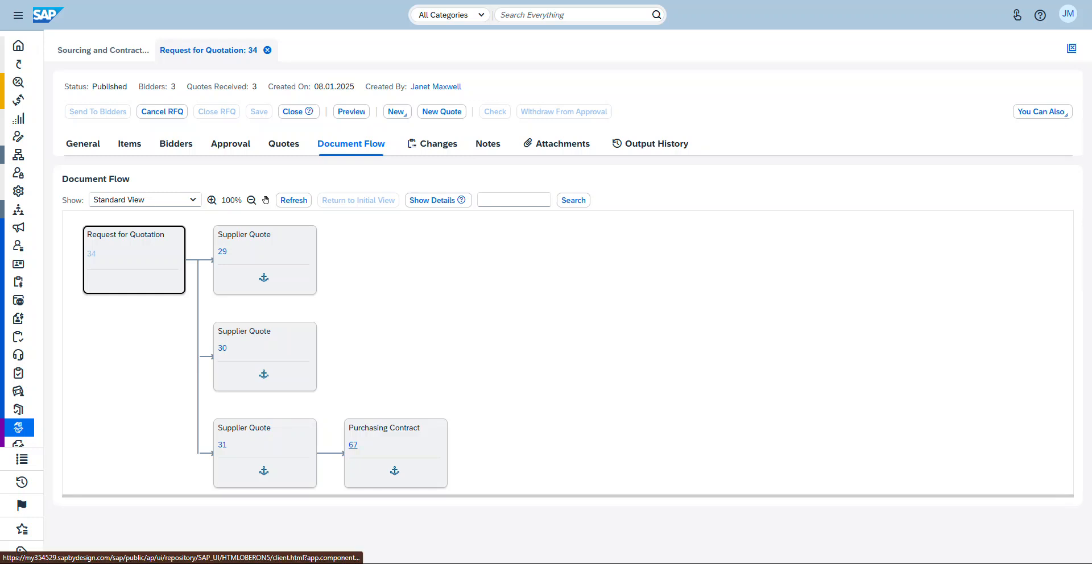
Open the purchasing contract linked to the awarded quote in full detail and review its general data, approval process and negotiation options.
{"action": "left_click", "coordinate": [353, 445]}
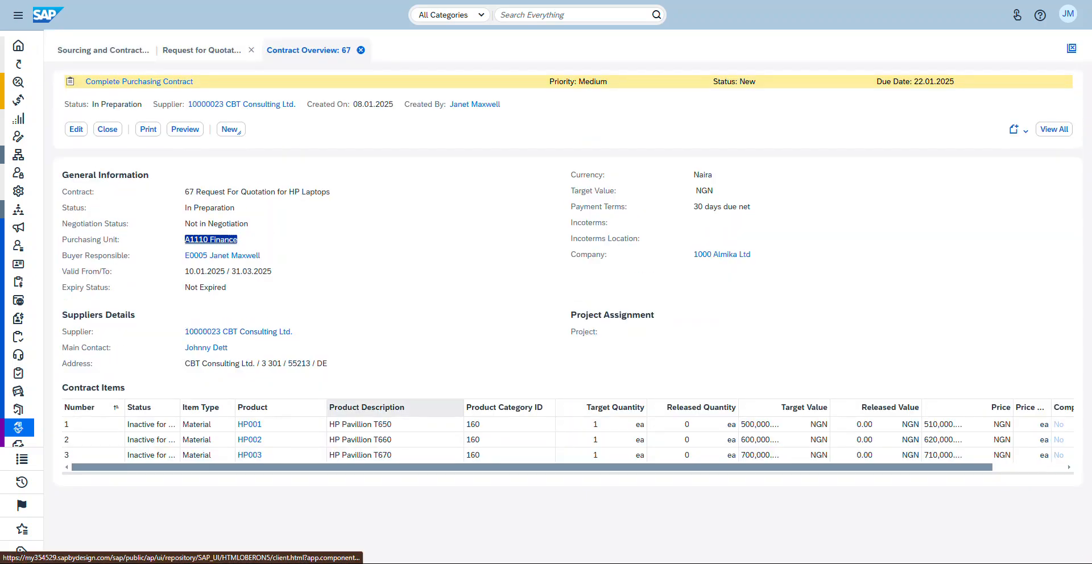
{"action": "left_click", "coordinate": [423, 273]}
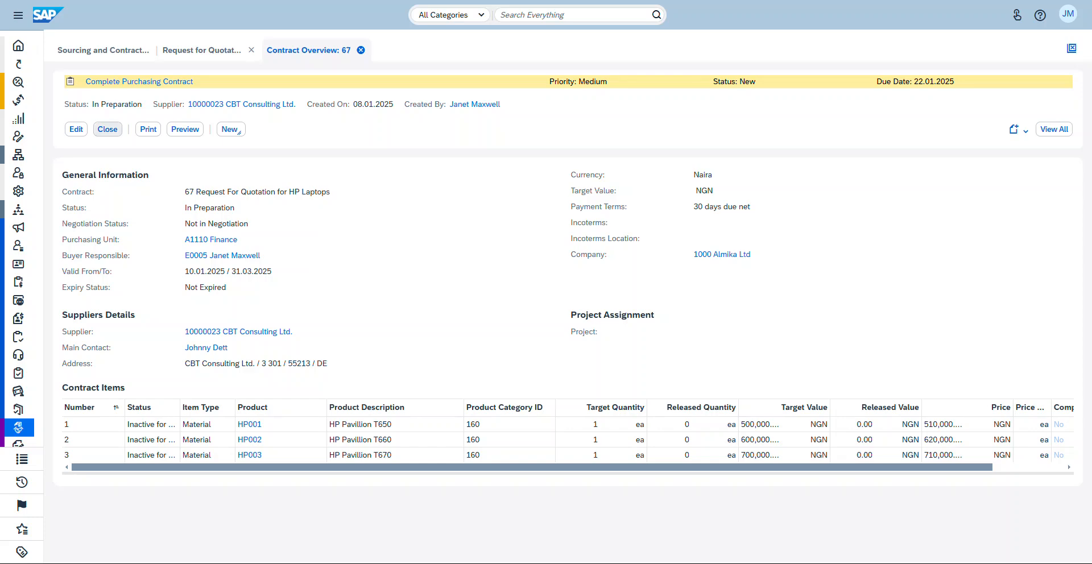
{"action": "left_click", "coordinate": [1055, 129]}
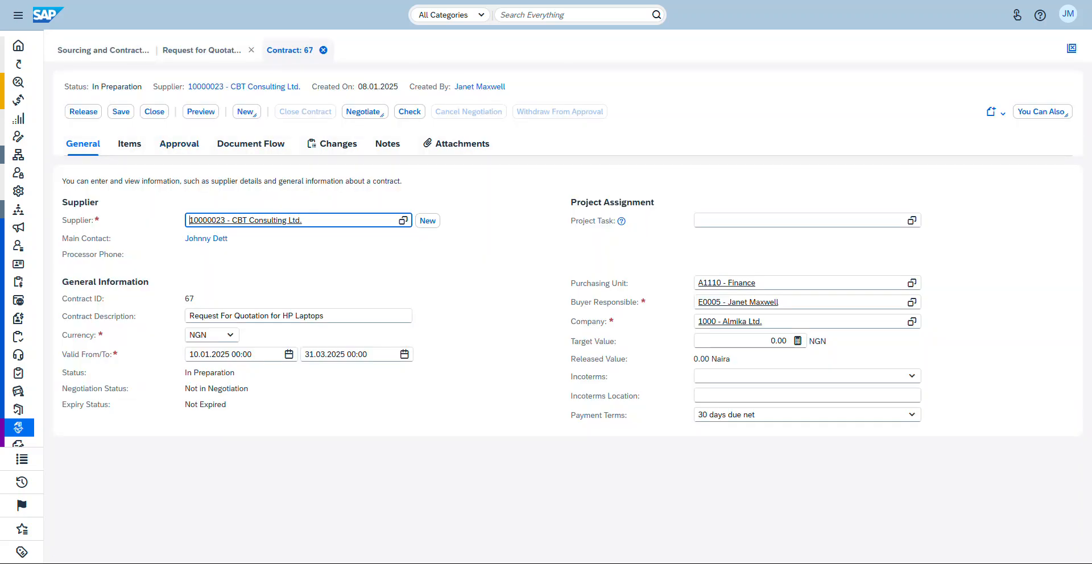
{"action": "left_click", "coordinate": [179, 144]}
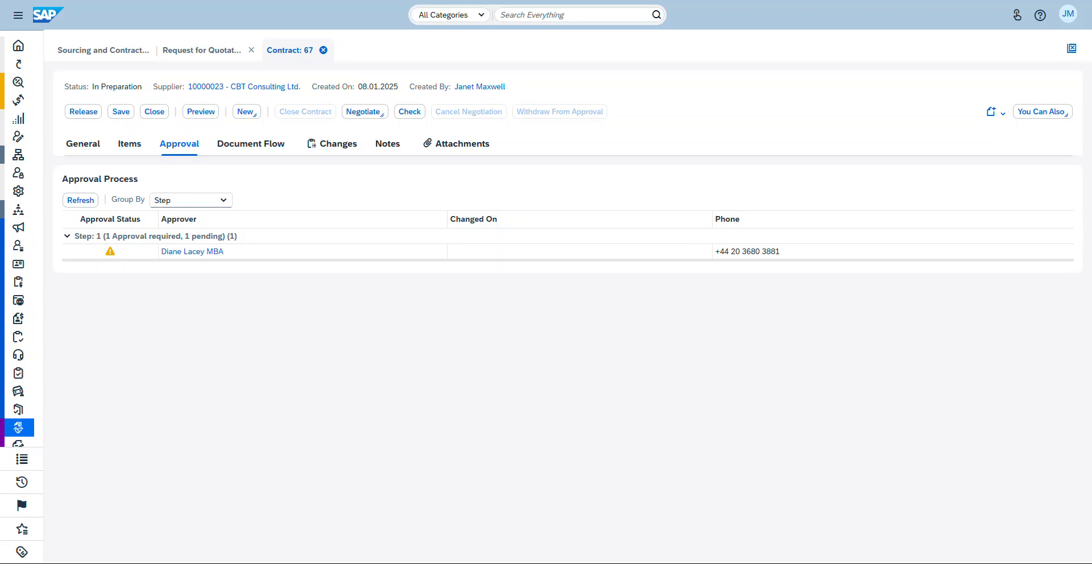
{"action": "left_click", "coordinate": [363, 111]}
Close the purchasing contract and check the RFQ's quotes and document flow again.
{"action": "left_click", "coordinate": [323, 50]}
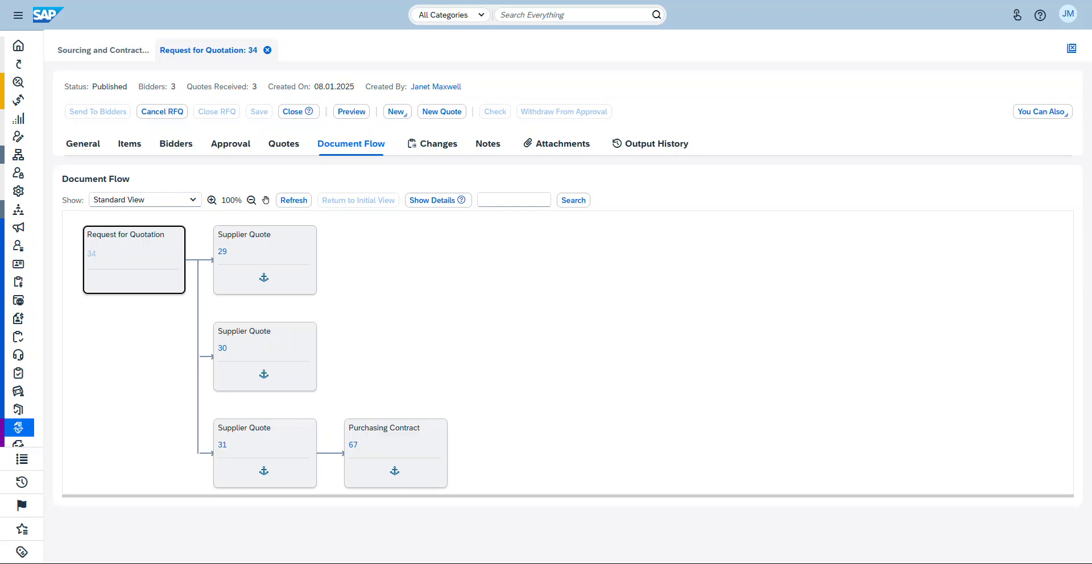
{"action": "left_click", "coordinate": [284, 144]}
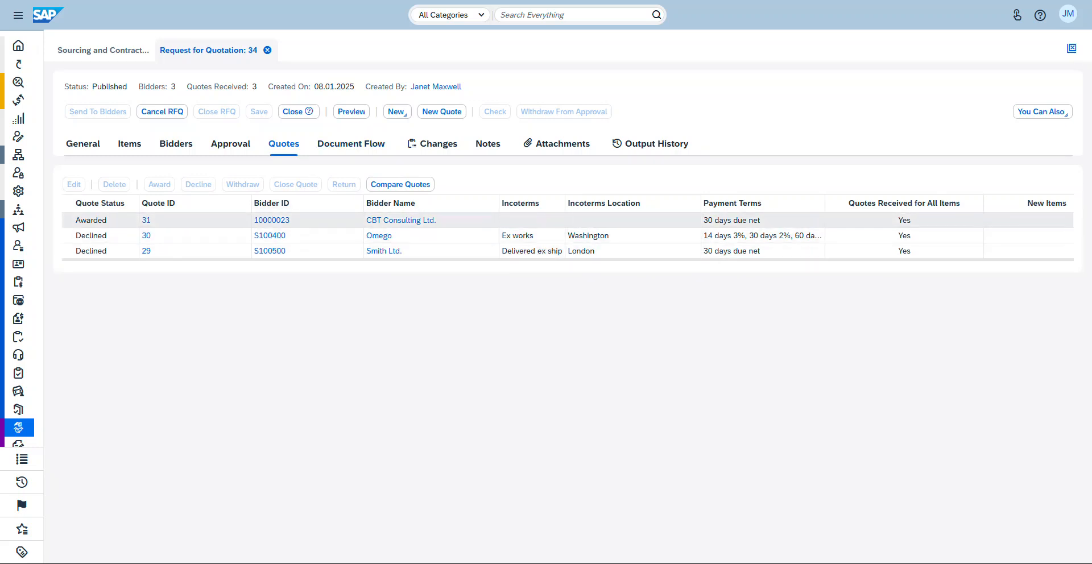
{"action": "left_click", "coordinate": [351, 144]}
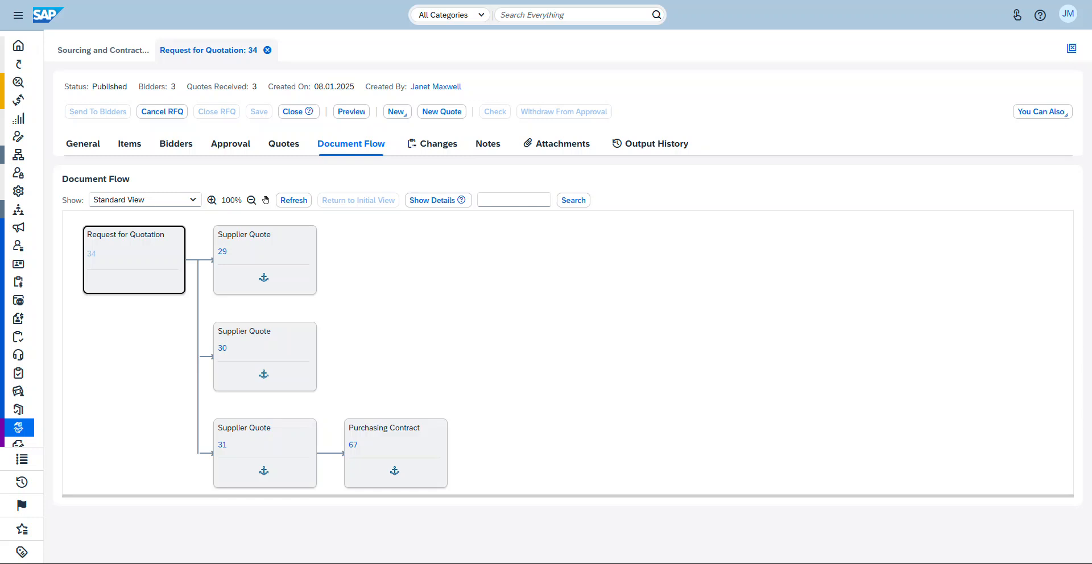
Open the Contracts view of Sourcing and Contracting and display the full details of the CBT Consulting Ltd. contract for HP laptops.
{"action": "left_click", "coordinate": [19, 15]}
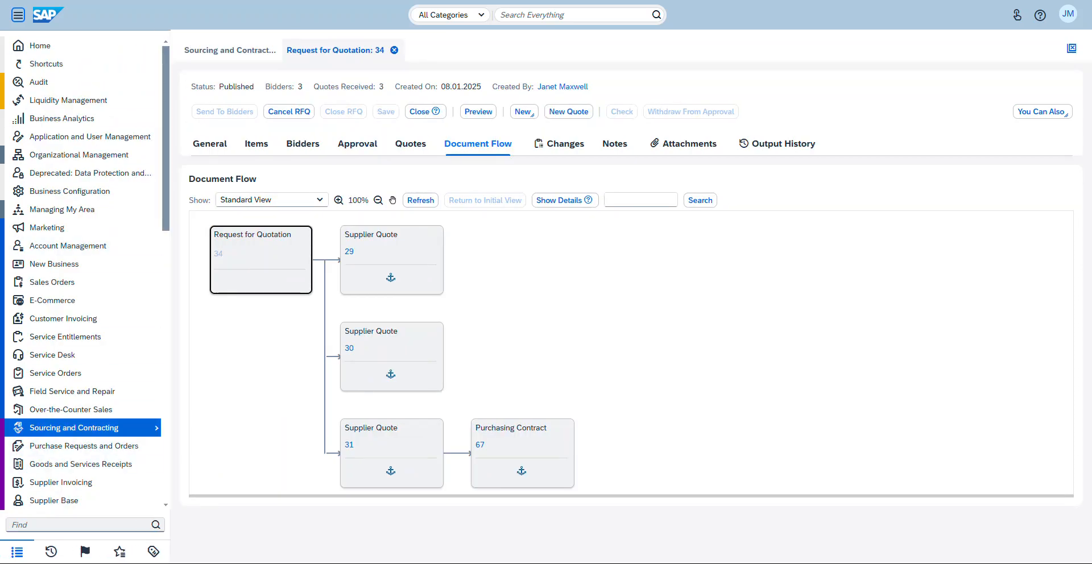
{"action": "mouse_move", "coordinate": [86, 428]}
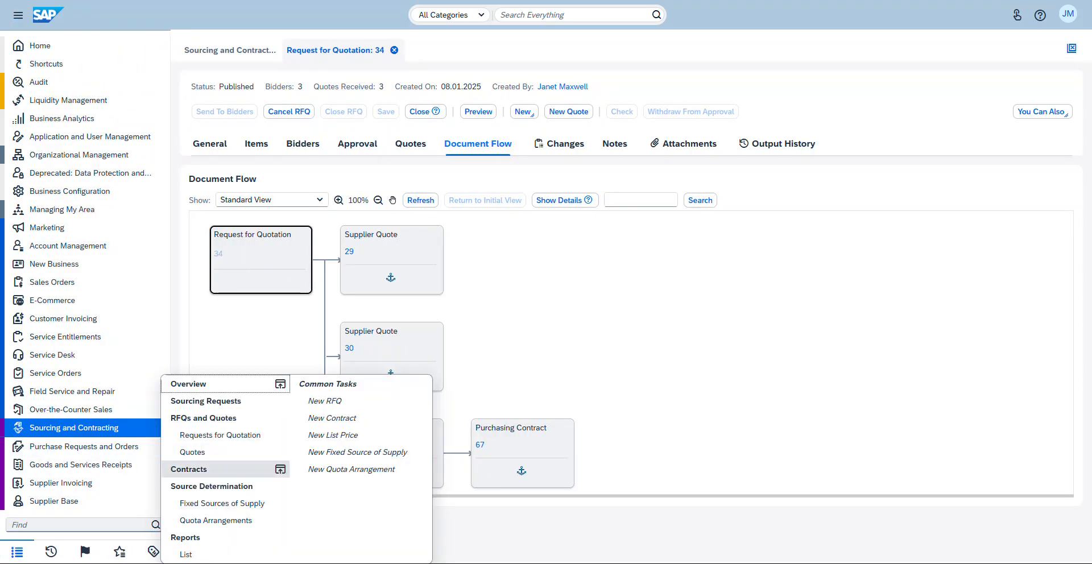
{"action": "left_click", "coordinate": [216, 470]}
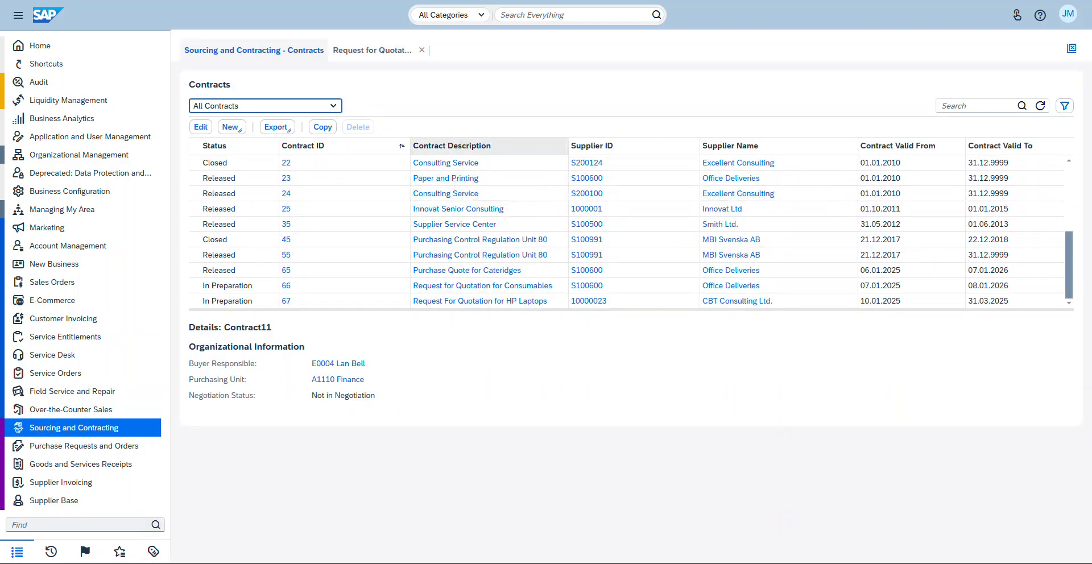
{"action": "scroll", "coordinate": [512, 244], "scroll_direction": "up", "scroll_amount": 3}
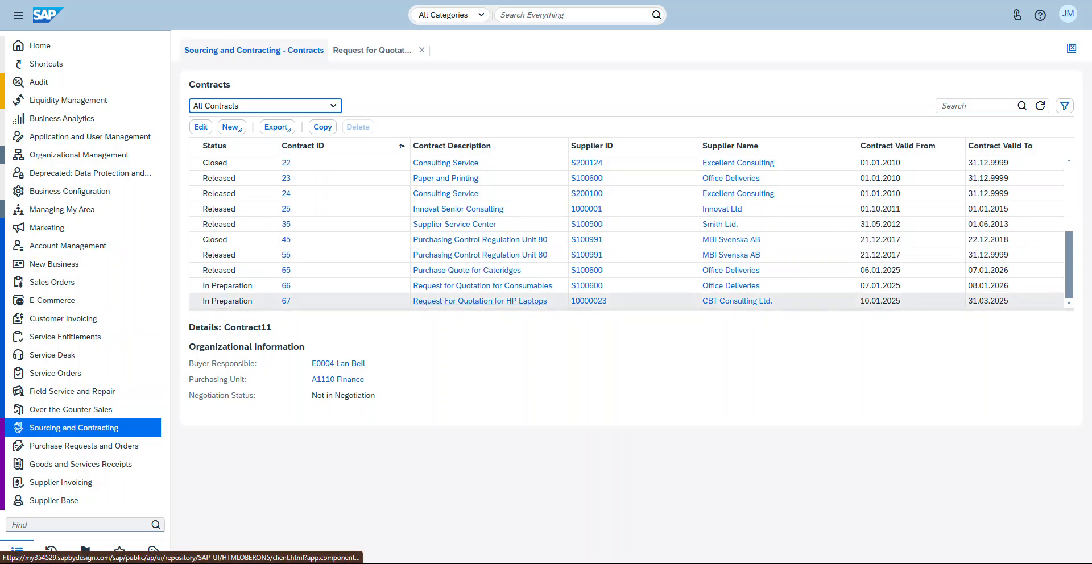
{"action": "left_click", "coordinate": [344, 301]}
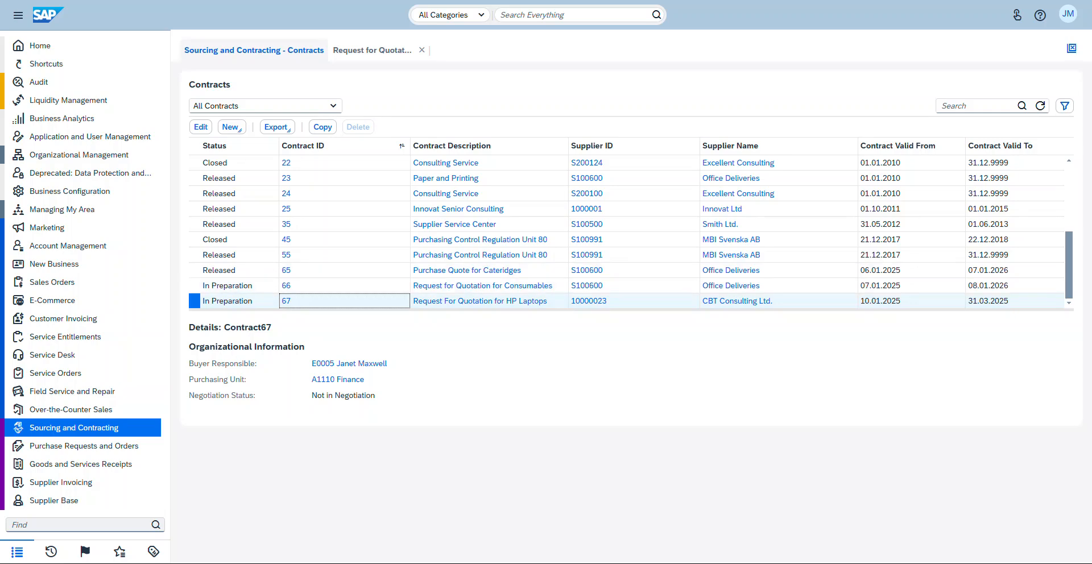
{"action": "left_click", "coordinate": [287, 301]}
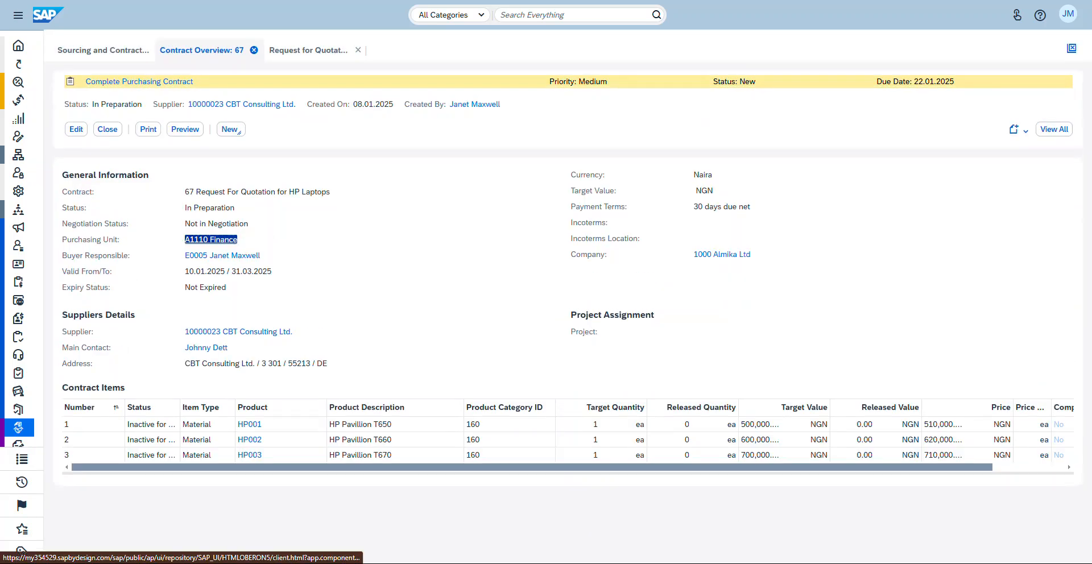
{"action": "left_click", "coordinate": [1054, 129]}
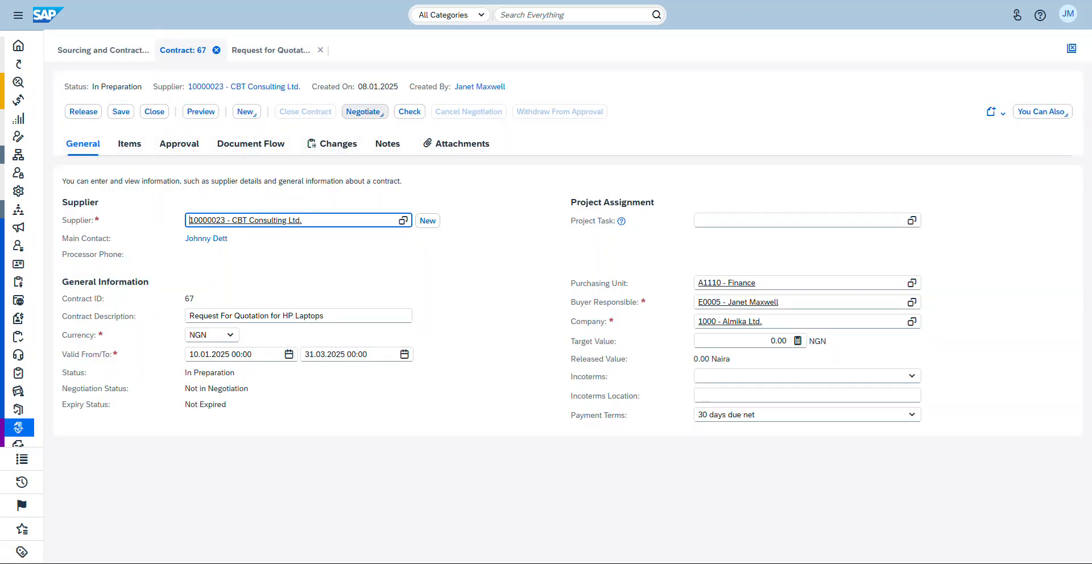
Check the contract's negotiation options and show its document flow in Extended View.
{"action": "left_click", "coordinate": [363, 112]}
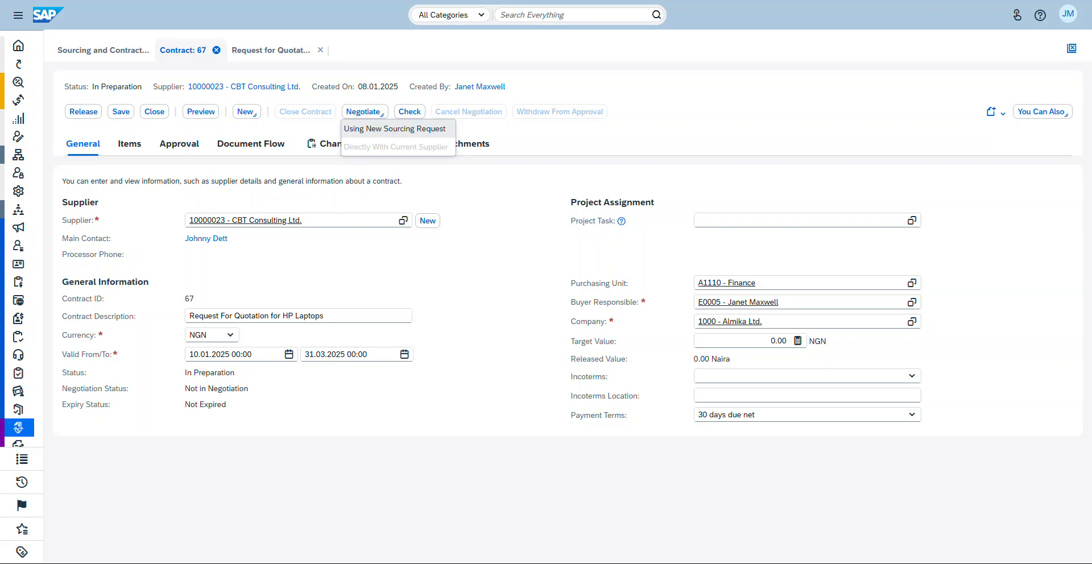
{"action": "key", "text": "Escape"}
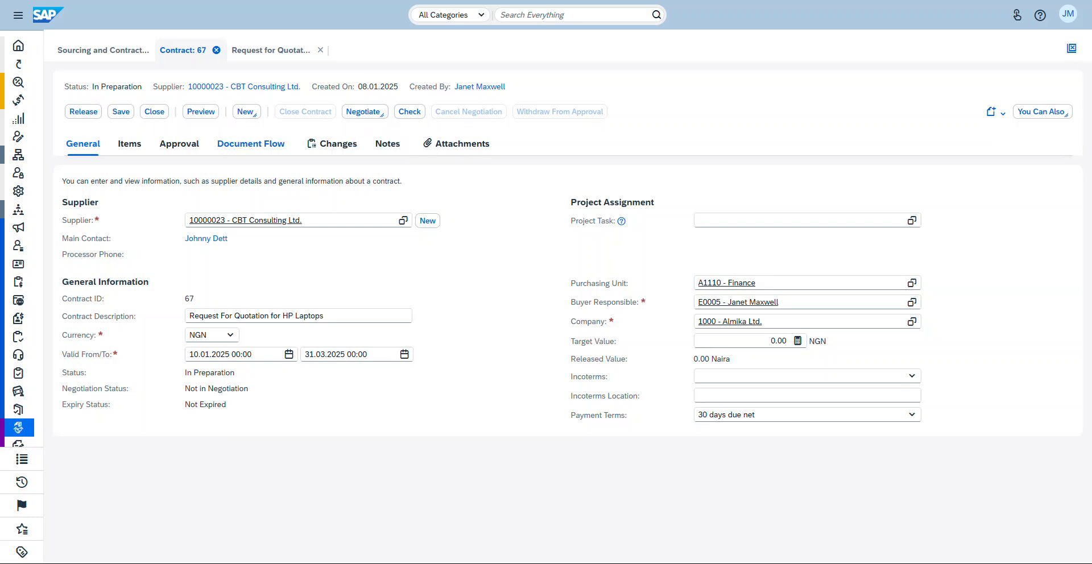
{"action": "left_click", "coordinate": [251, 144]}
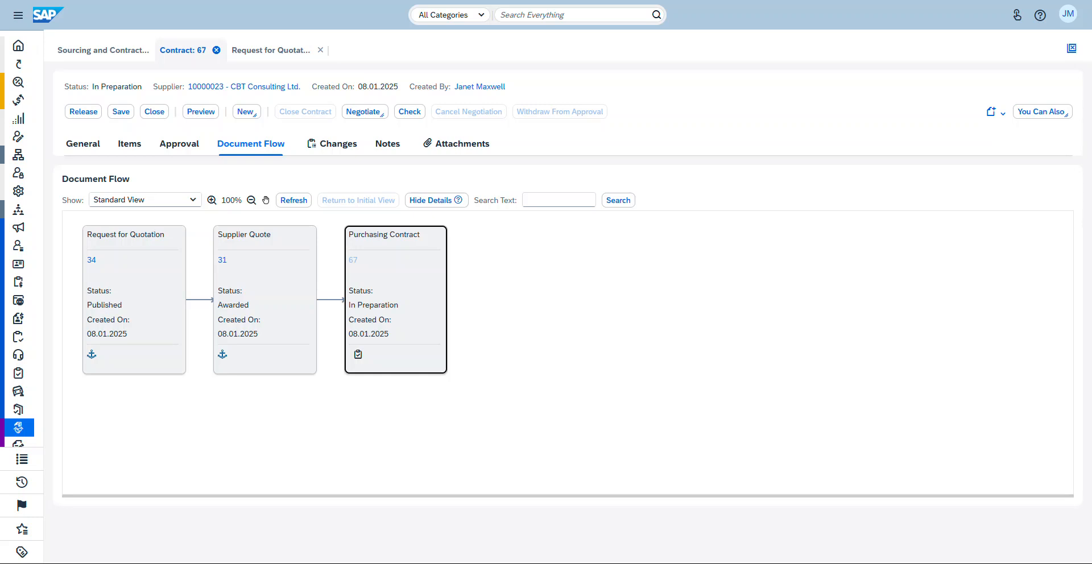
{"action": "left_click", "coordinate": [193, 201]}
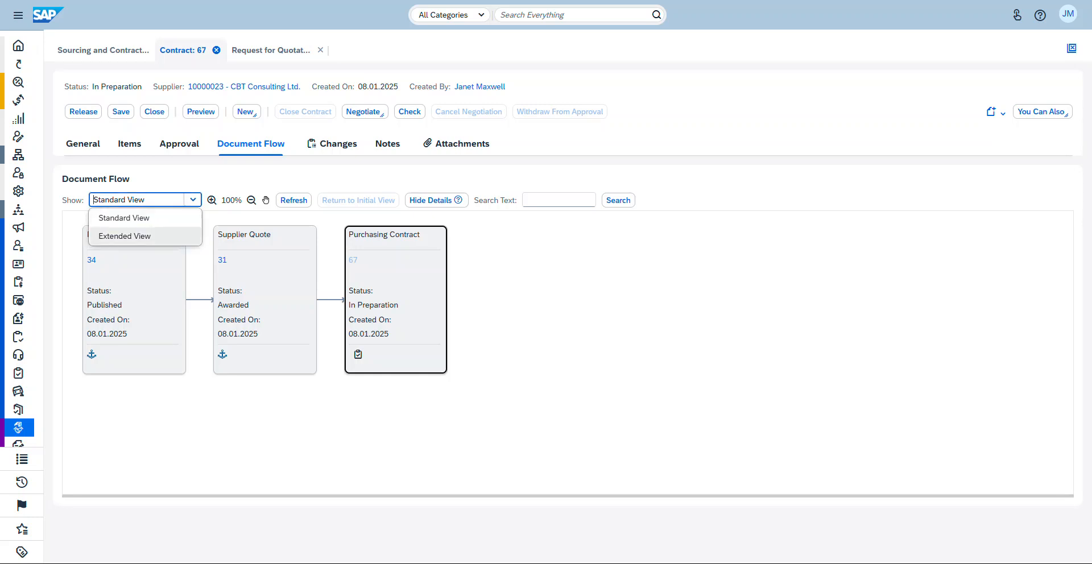
{"action": "left_click", "coordinate": [125, 237]}
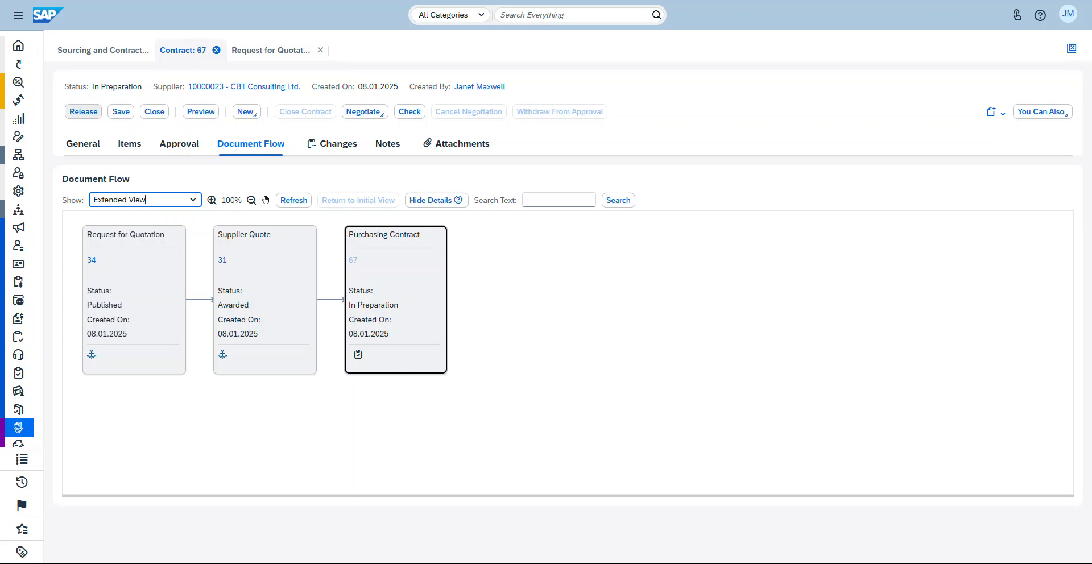
Release the CBT Consulting Ltd. contract for HP laptops, then refresh the contracts list and check the contract's status.
{"action": "left_click", "coordinate": [83, 112]}
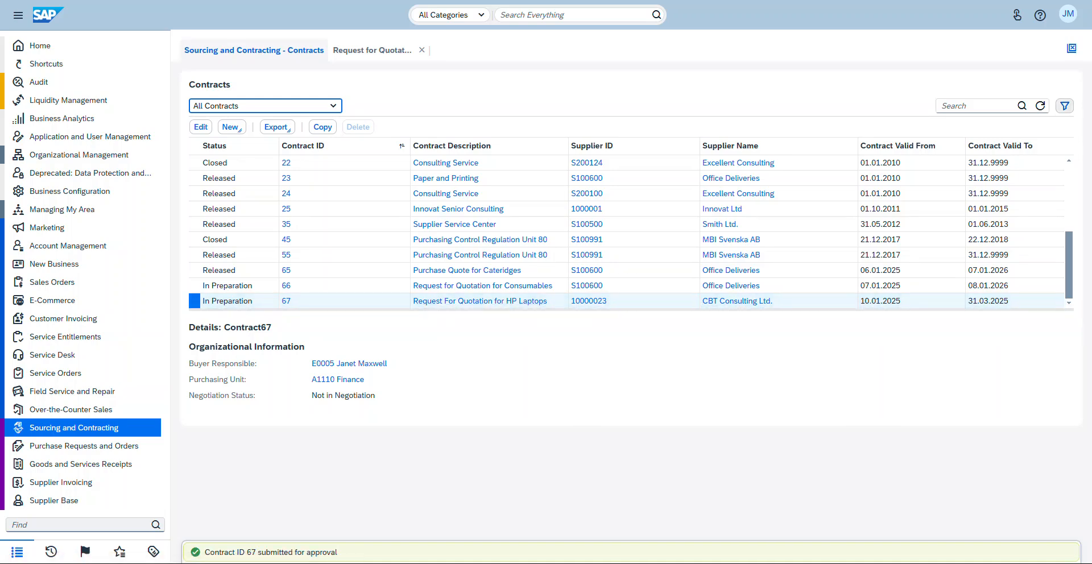
{"action": "left_click", "coordinate": [1041, 106]}
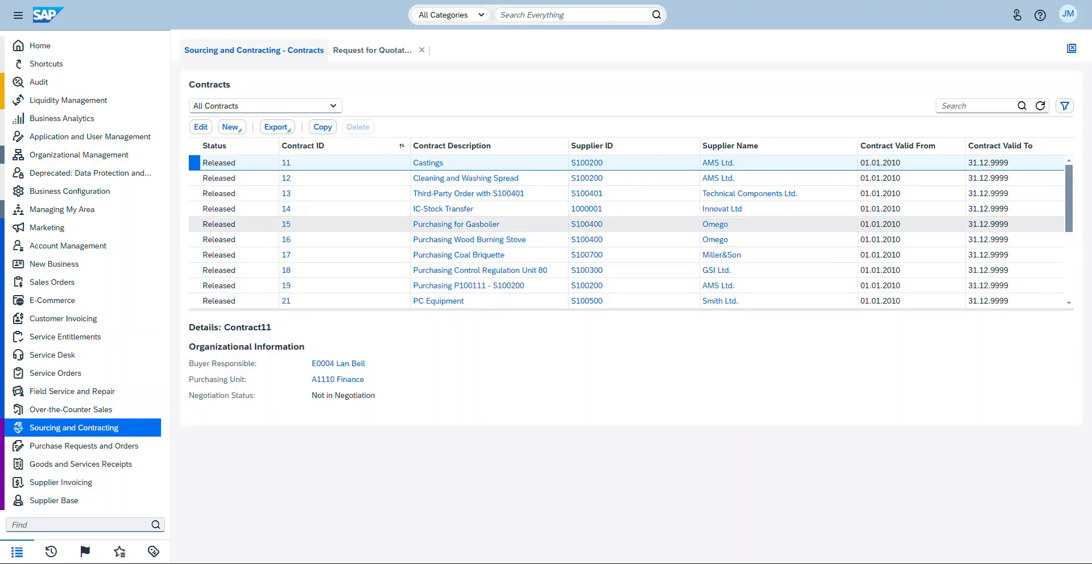
{"action": "scroll", "coordinate": [626, 239], "scroll_direction": "down", "scroll_amount": 5}
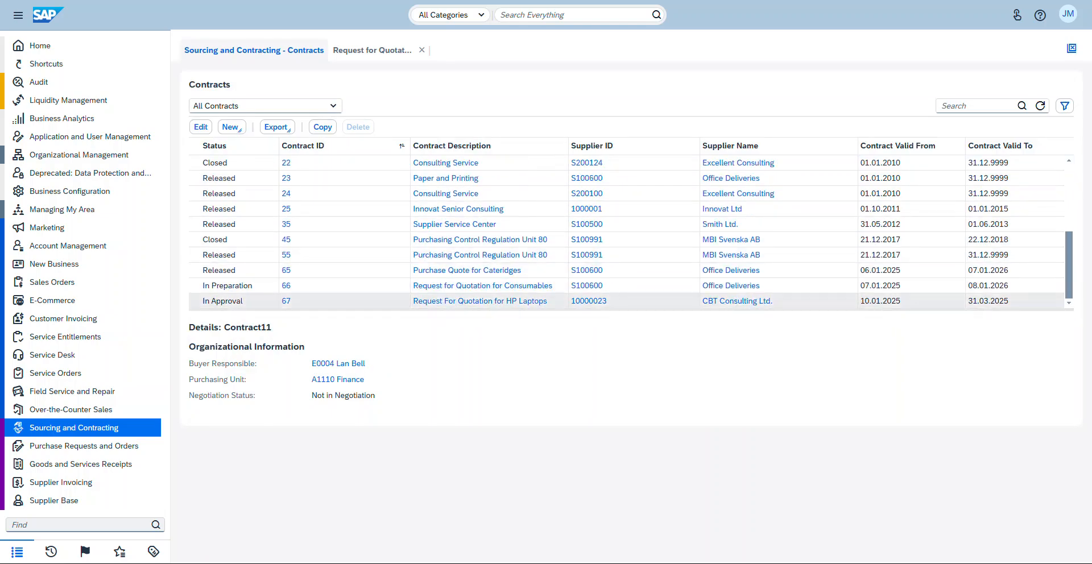
Select the CBT Consulting Ltd. contract for HP laptops, then log off and confirm ending the session.
{"action": "left_click", "coordinate": [239, 301]}
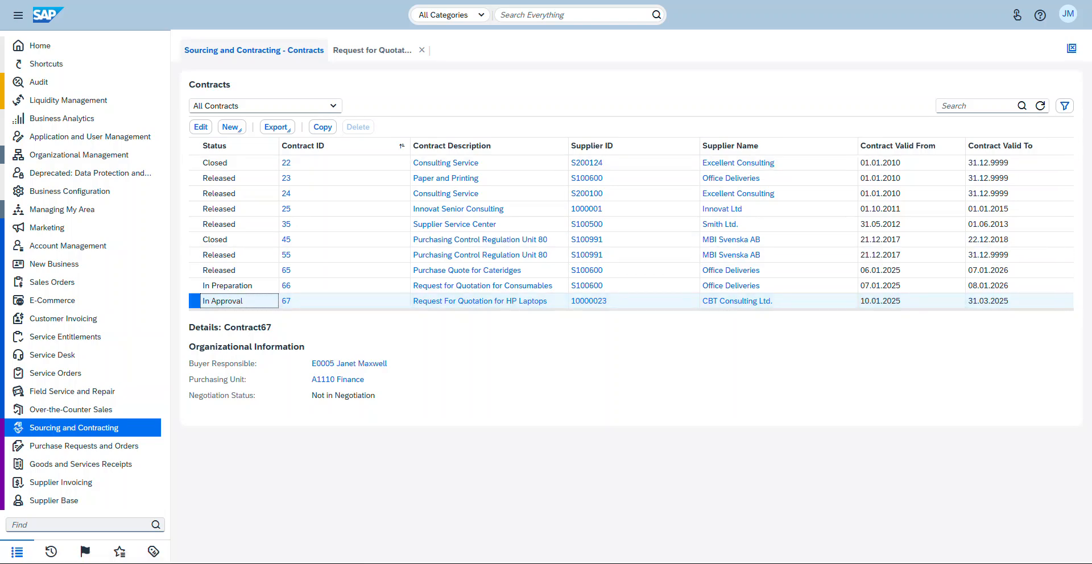
{"action": "left_click", "coordinate": [1069, 14]}
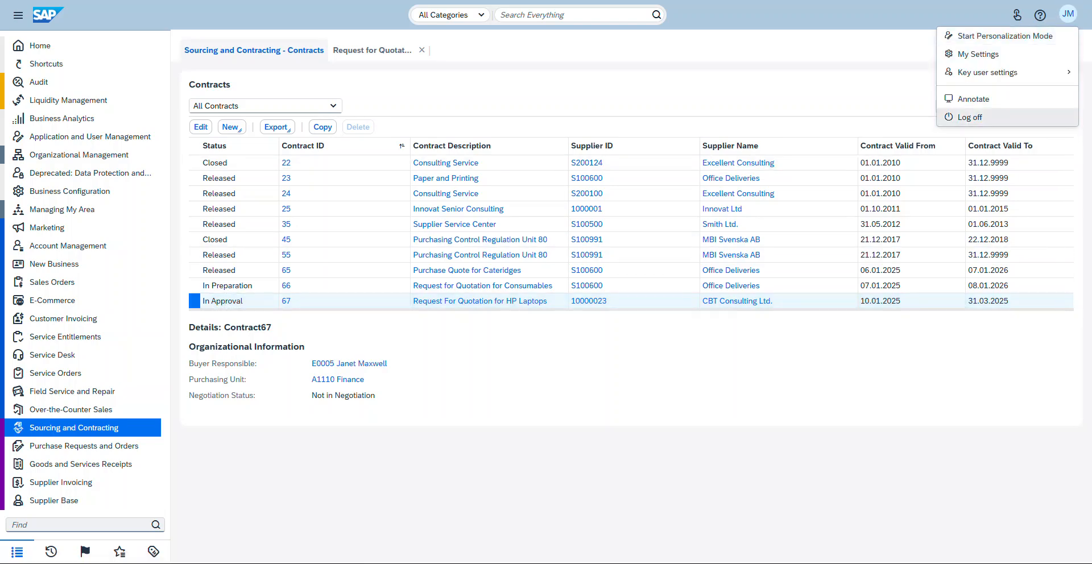
{"action": "left_click", "coordinate": [970, 117]}
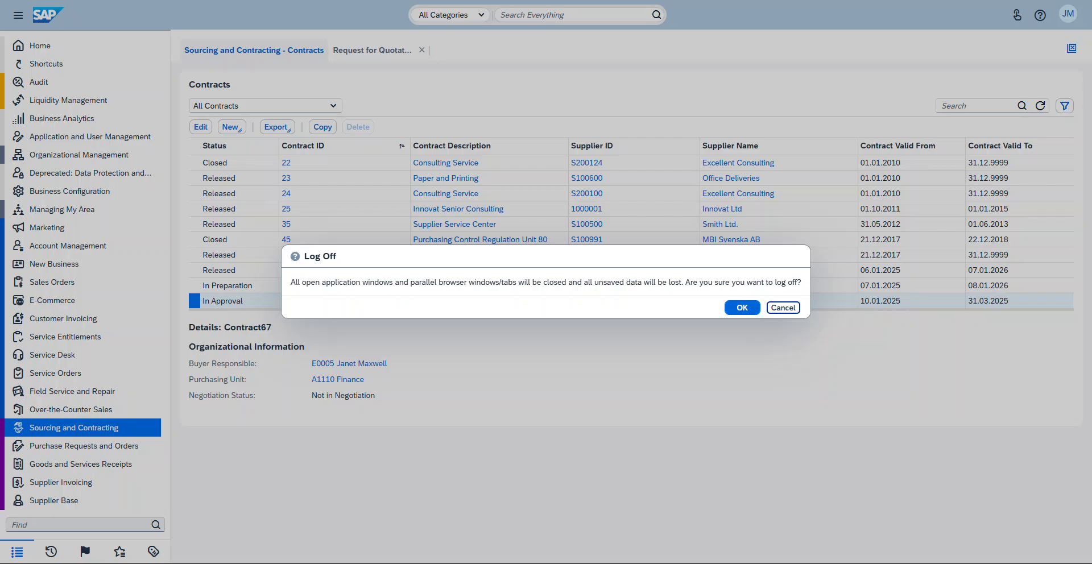
{"action": "left_click", "coordinate": [742, 308]}
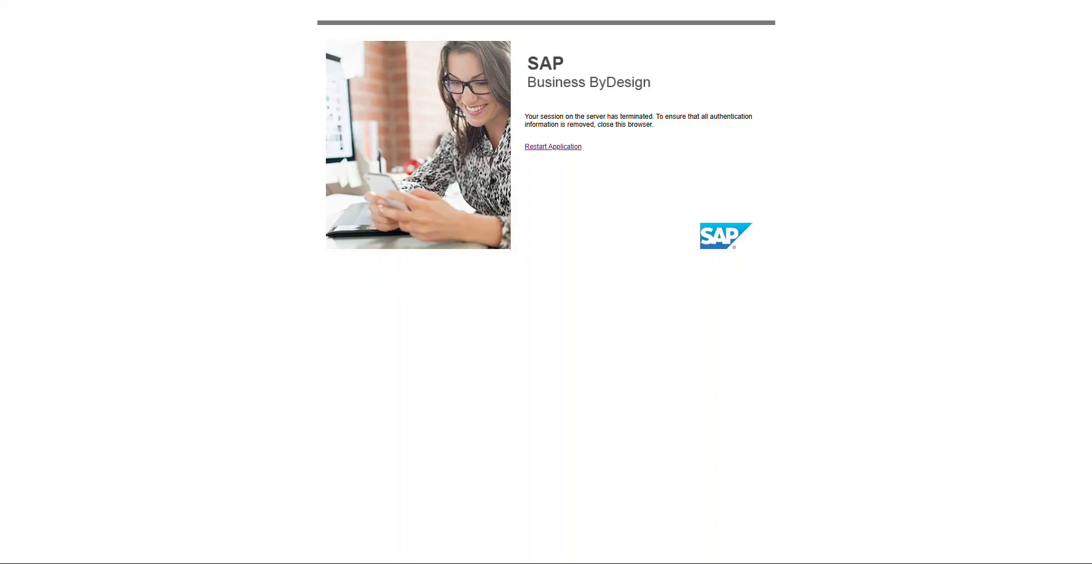
Restart the application and log on as FINANCIAL01, filling in the User ID and Password with the saved credentials.
{"action": "left_click", "coordinate": [553, 147]}
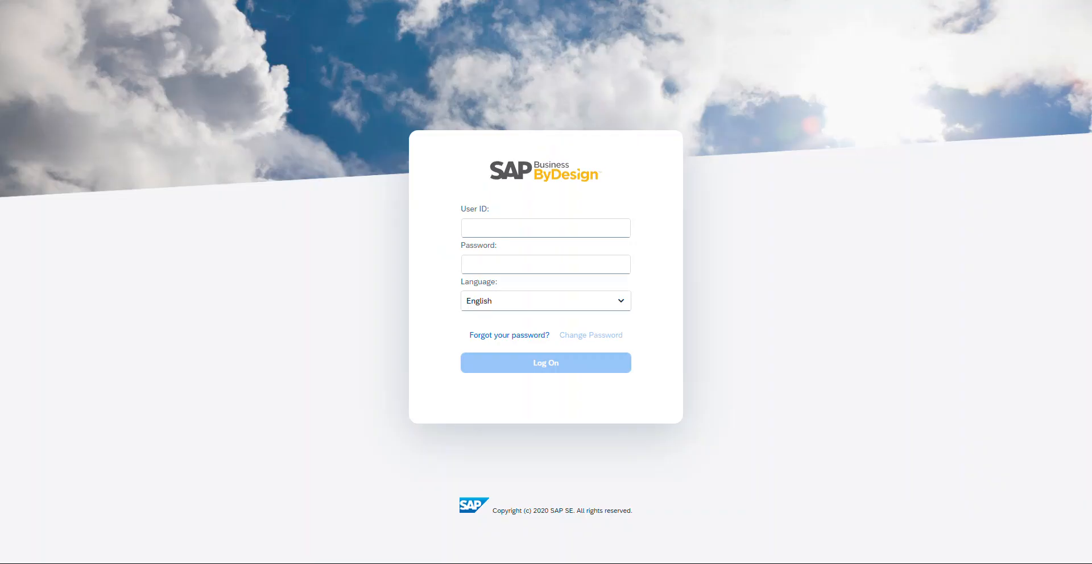
{"action": "left_click", "coordinate": [546, 229]}
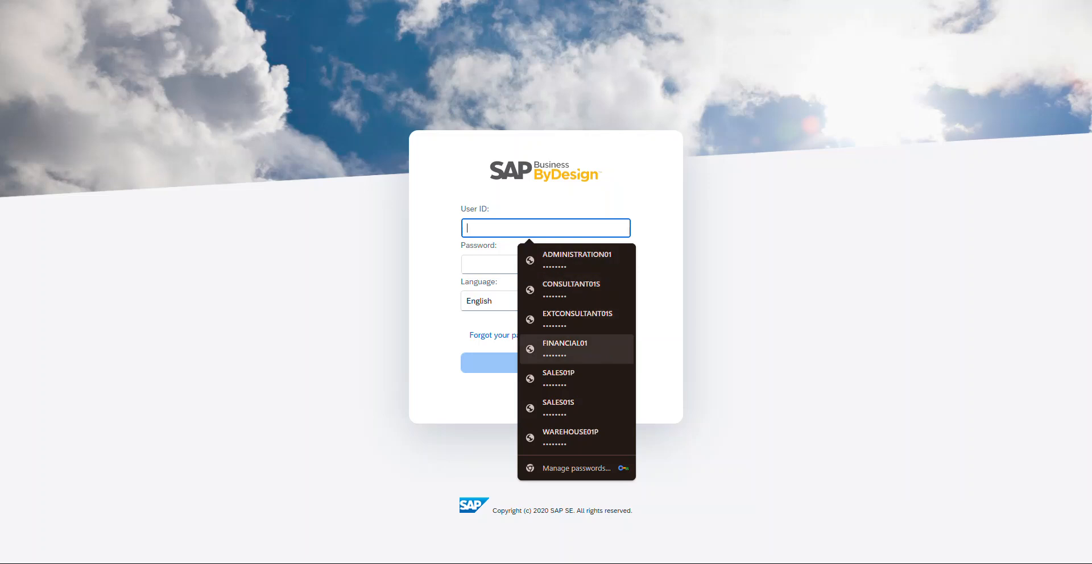
{"action": "left_click", "coordinate": [569, 349]}
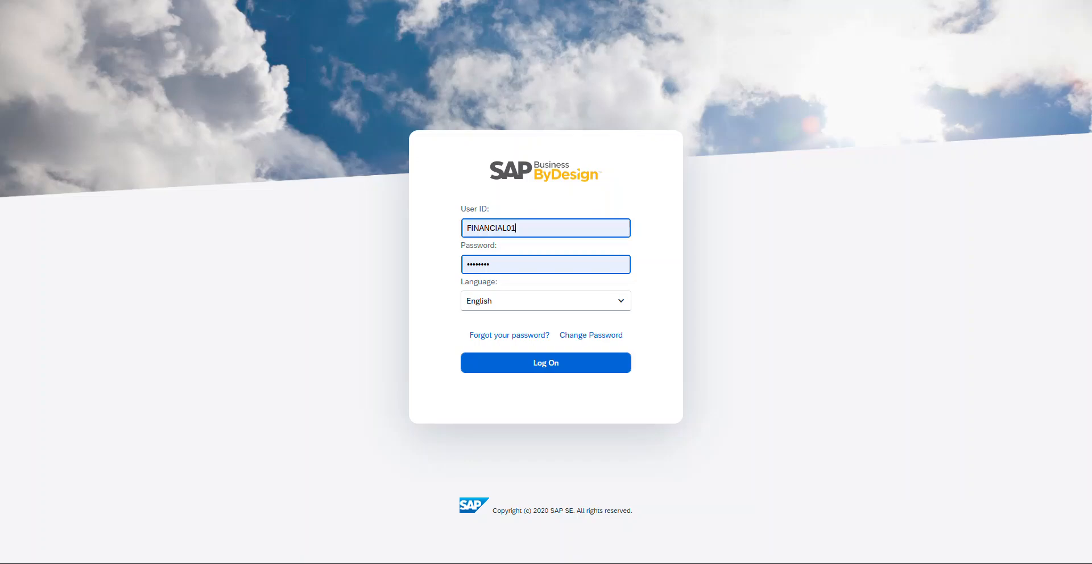
{"action": "left_click", "coordinate": [546, 363]}
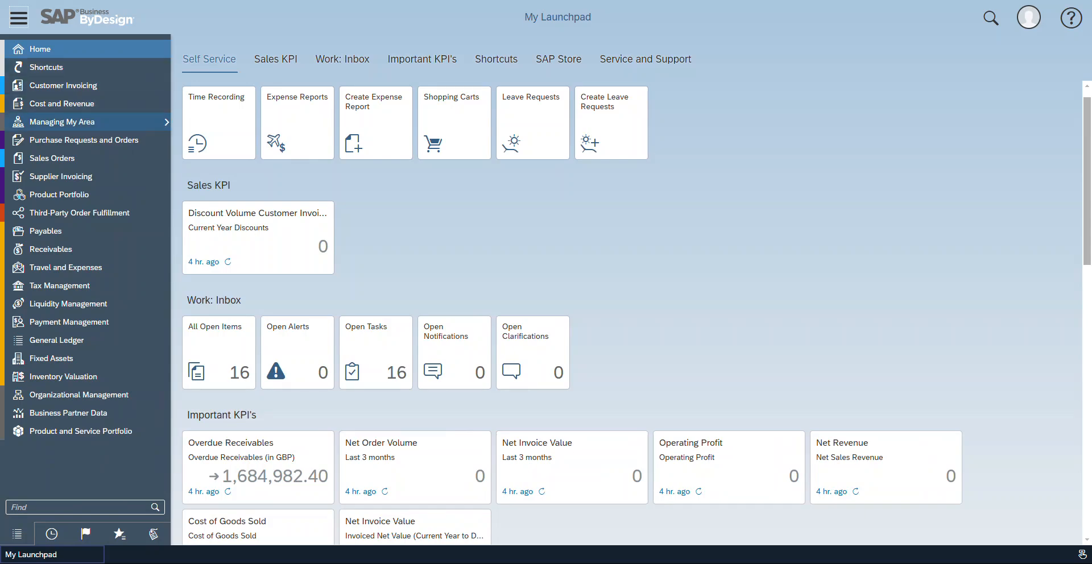
Open the Approvals view of Managing My Area and approve the CBT Consulting Ltd. purchasing contract task.
{"action": "mouse_move", "coordinate": [74, 123]}
{"action": "left_click", "coordinate": [196, 138]}
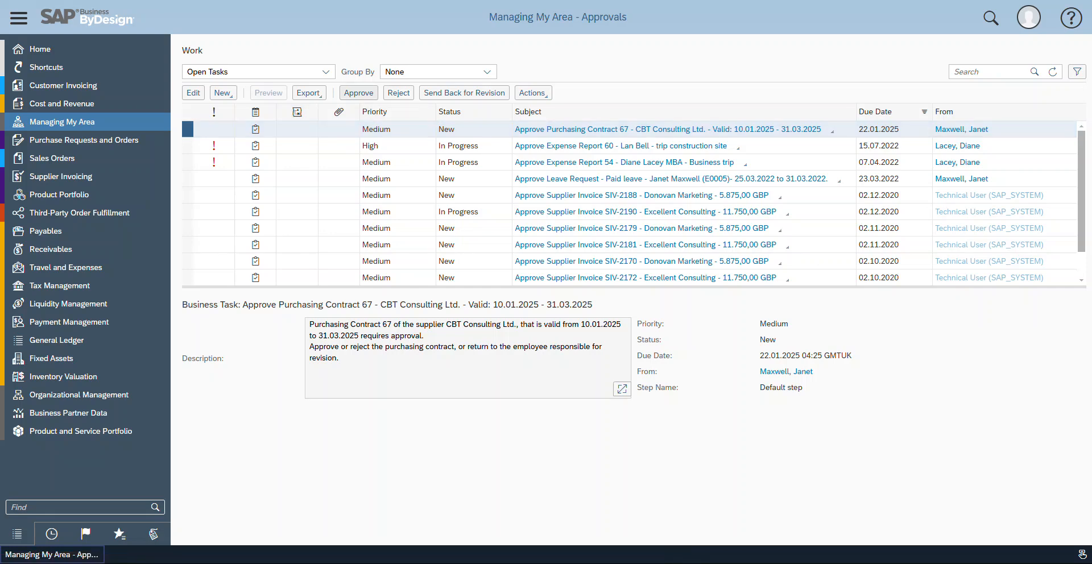
{"action": "left_click", "coordinate": [358, 93]}
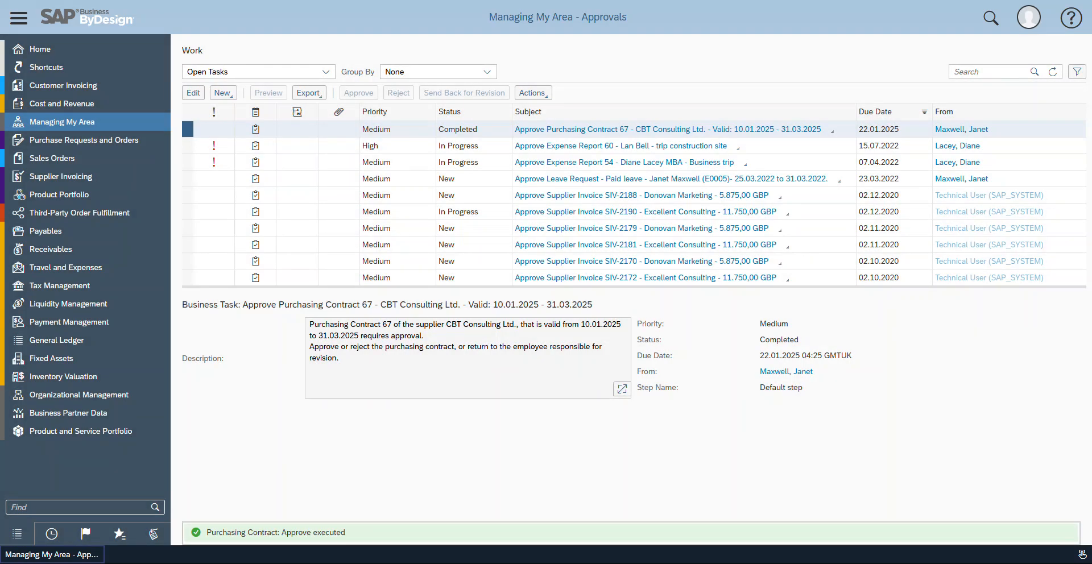
{"action": "left_click_drag", "start_coordinate": [346, 532], "coordinate": [206, 532]}
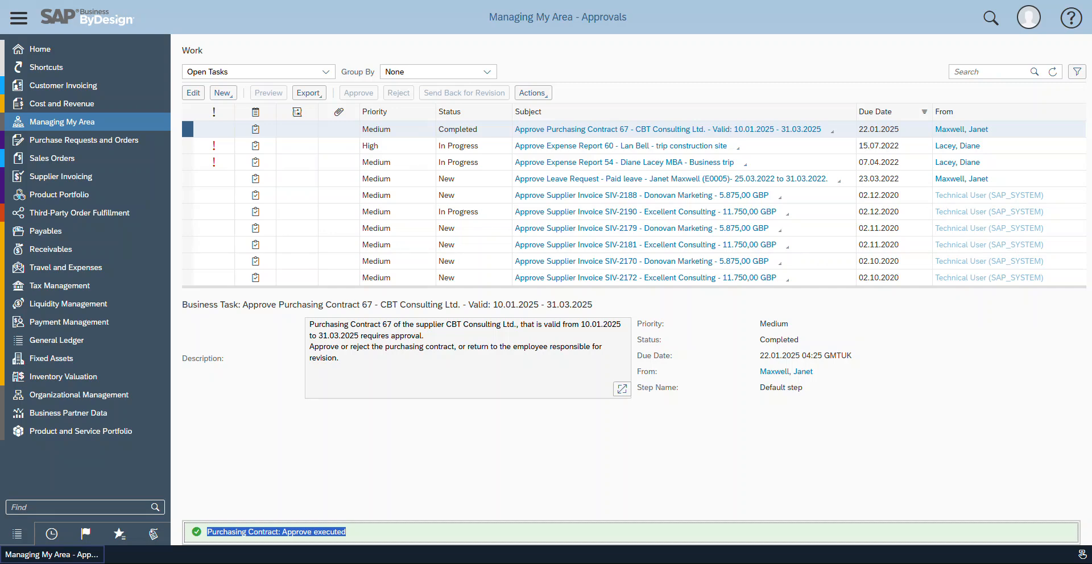
Log off and log back on as ADMINISTRATION01 with the saved account password, dismissing the browser's saved-password check.
{"action": "left_click", "coordinate": [1029, 17]}
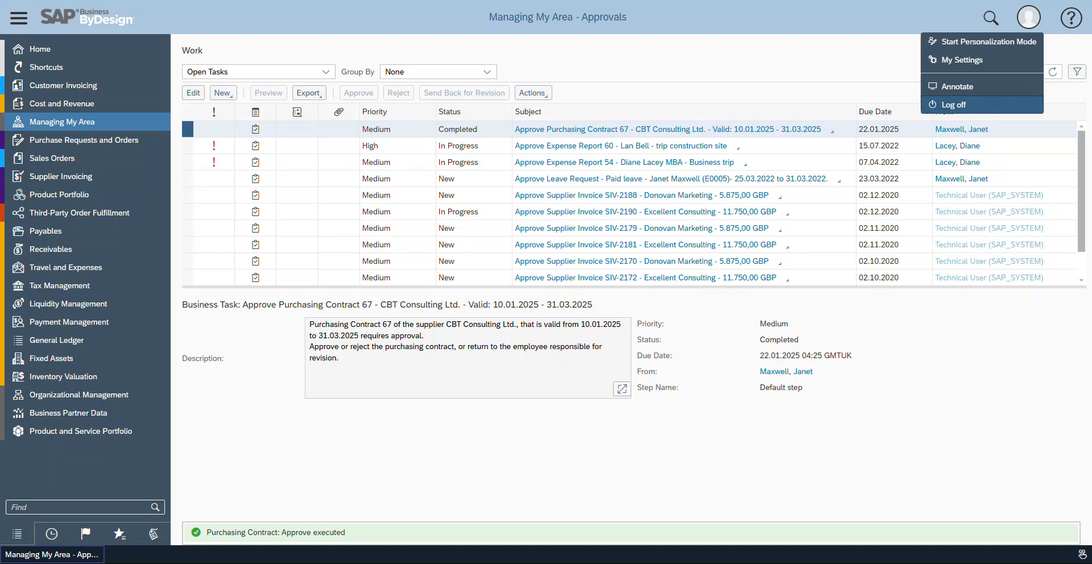
{"action": "left_click", "coordinate": [967, 105]}
{"action": "left_click", "coordinate": [760, 308]}
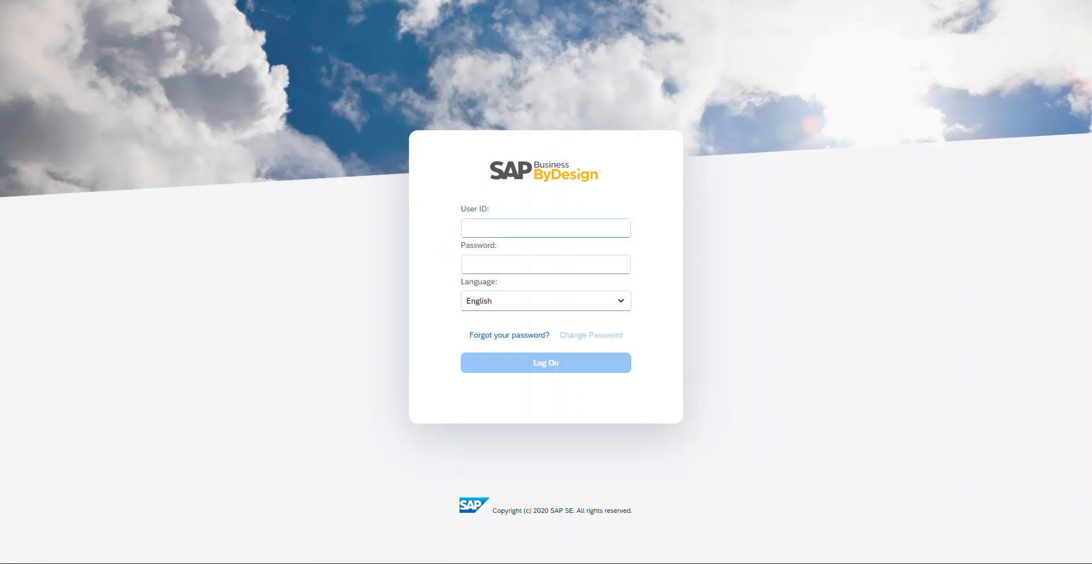
{"action": "left_click", "coordinate": [546, 228]}
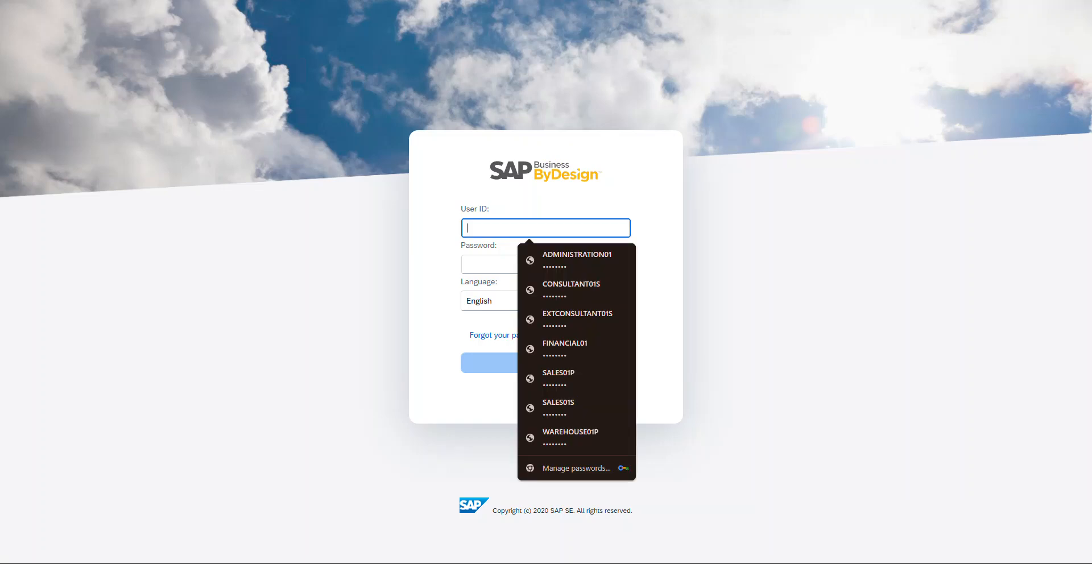
{"action": "left_click", "coordinate": [577, 260]}
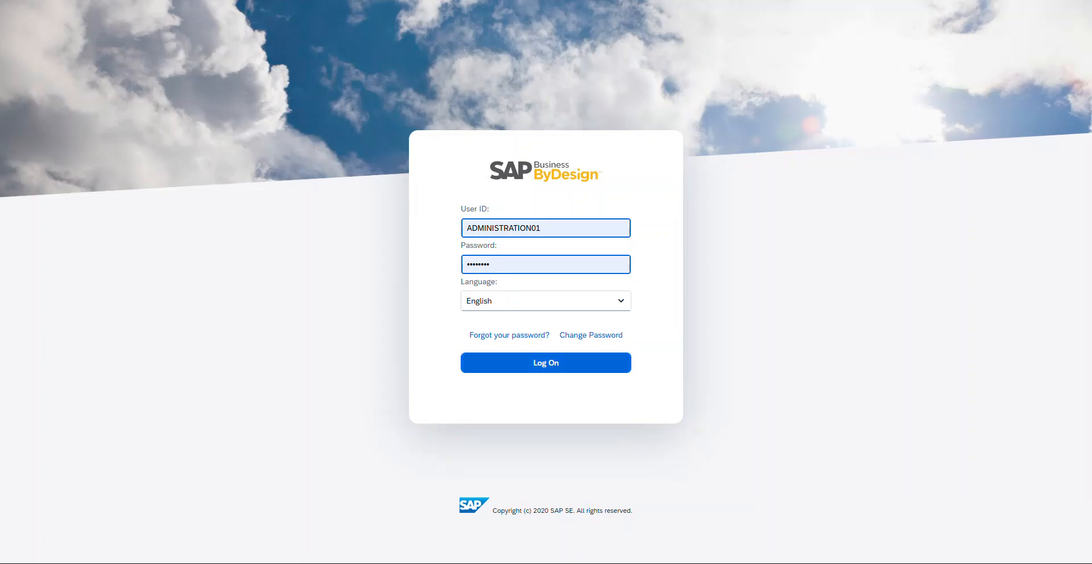
{"action": "key", "text": "Return"}
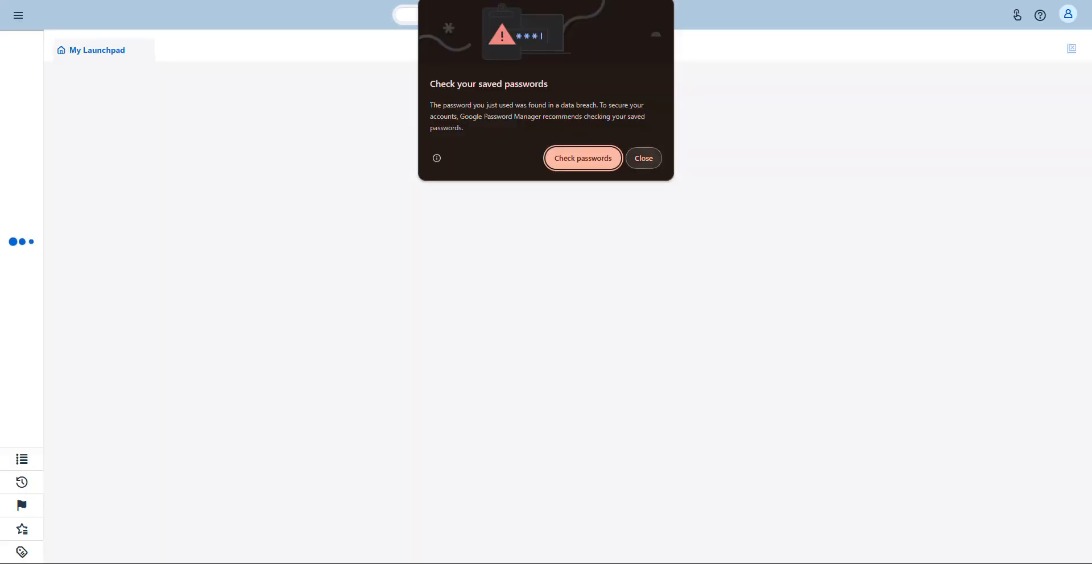
{"action": "left_click", "coordinate": [644, 158]}
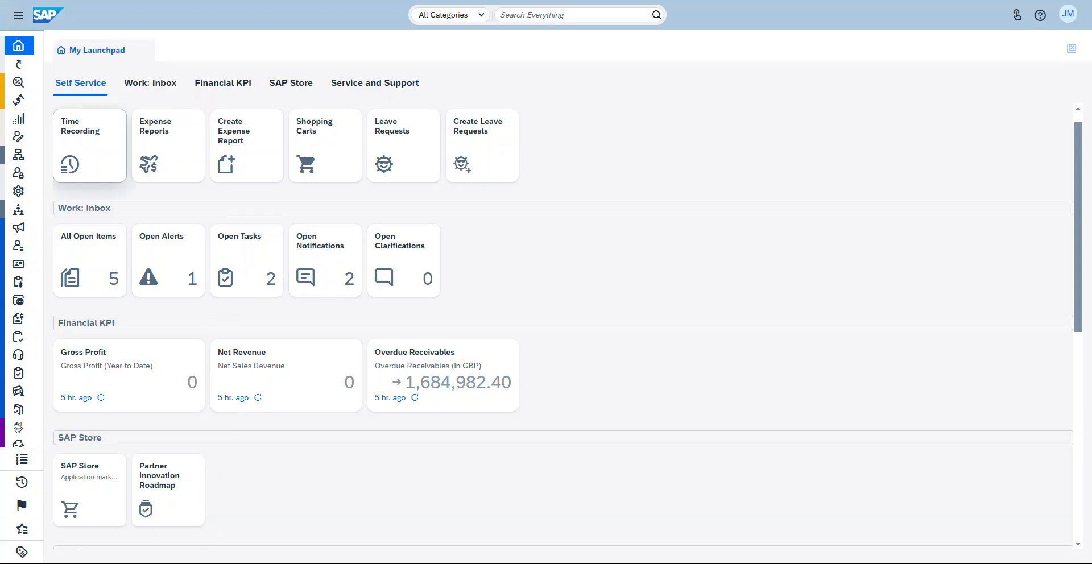
Open the RFQs and Quotes view of Sourcing and Contracting and list all RFQs.
{"action": "left_click", "coordinate": [18, 15]}
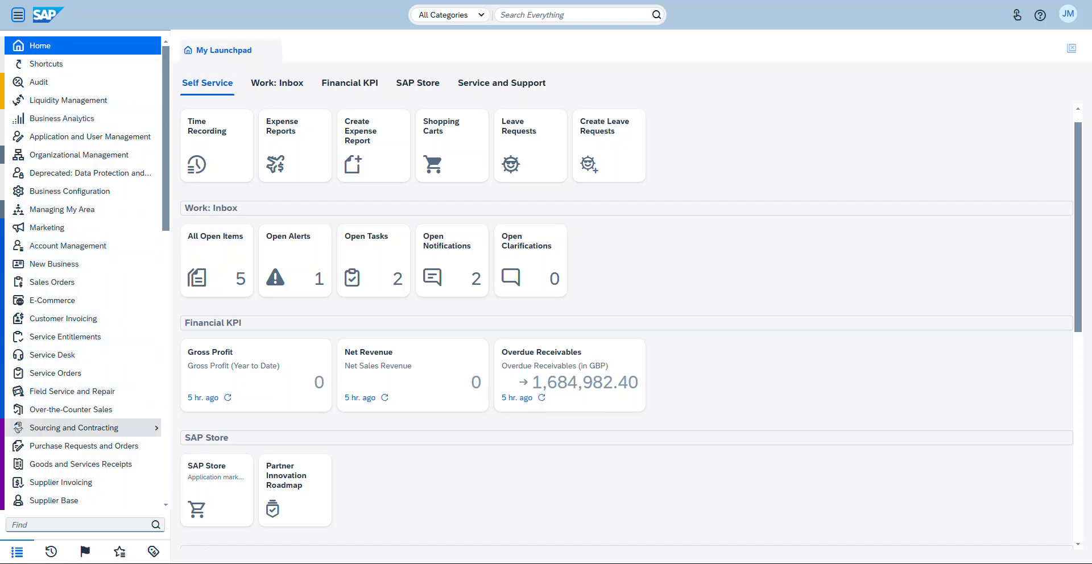
{"action": "left_click", "coordinate": [86, 428]}
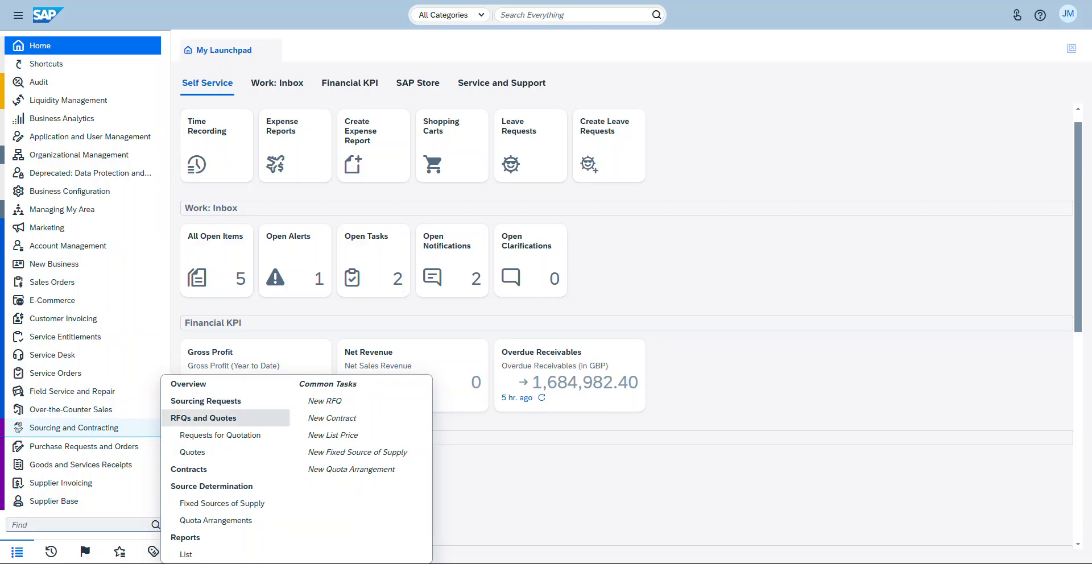
{"action": "left_click", "coordinate": [204, 419]}
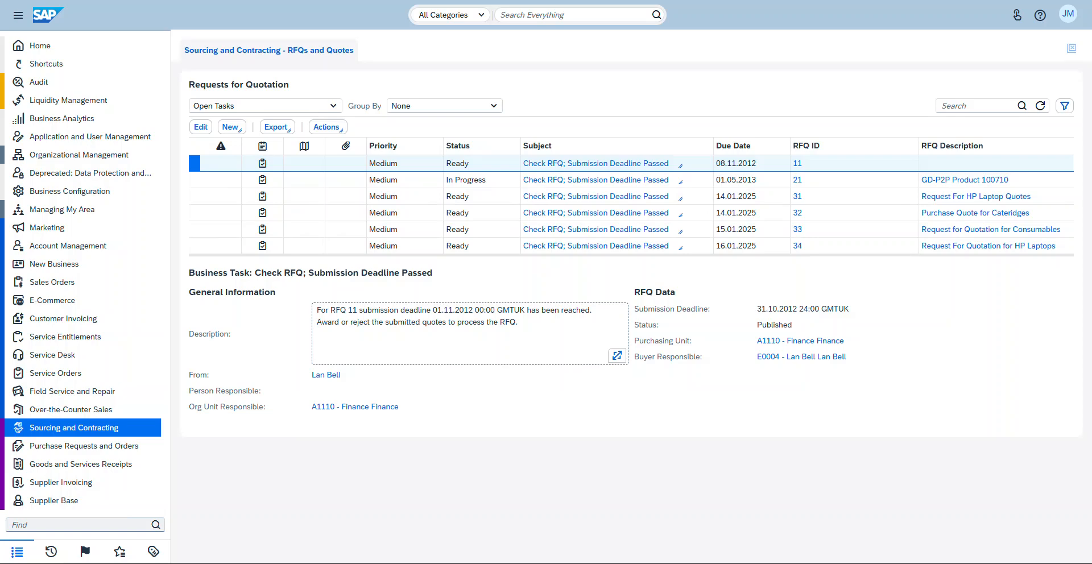
{"action": "left_click", "coordinate": [333, 106]}
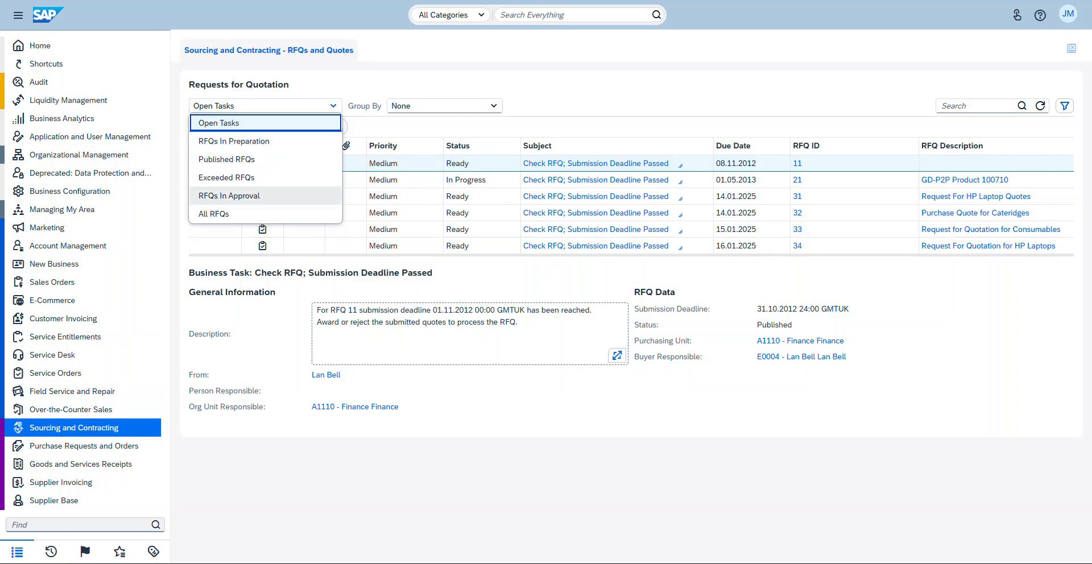
{"action": "left_click", "coordinate": [214, 214]}
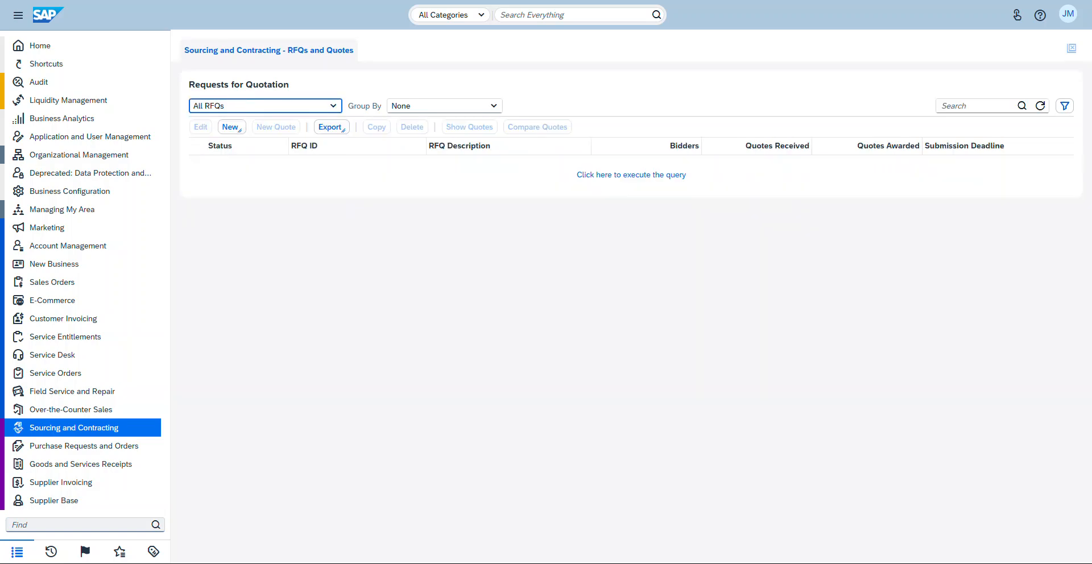
{"action": "left_click", "coordinate": [631, 174]}
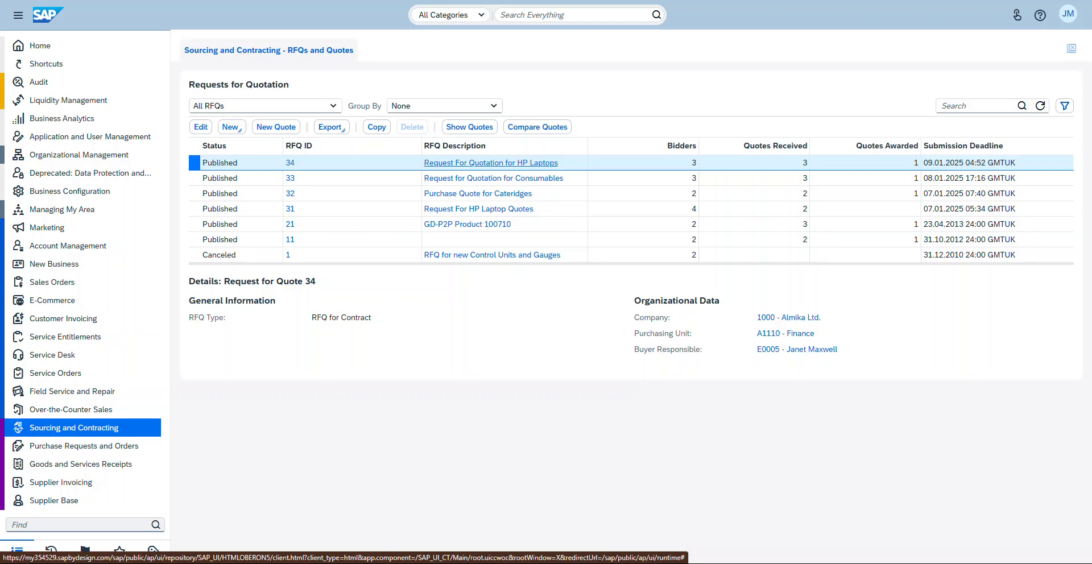
Open the Request For Quotation for HP Laptops, review its bidders and items, and display its full details.
{"action": "left_click", "coordinate": [491, 163]}
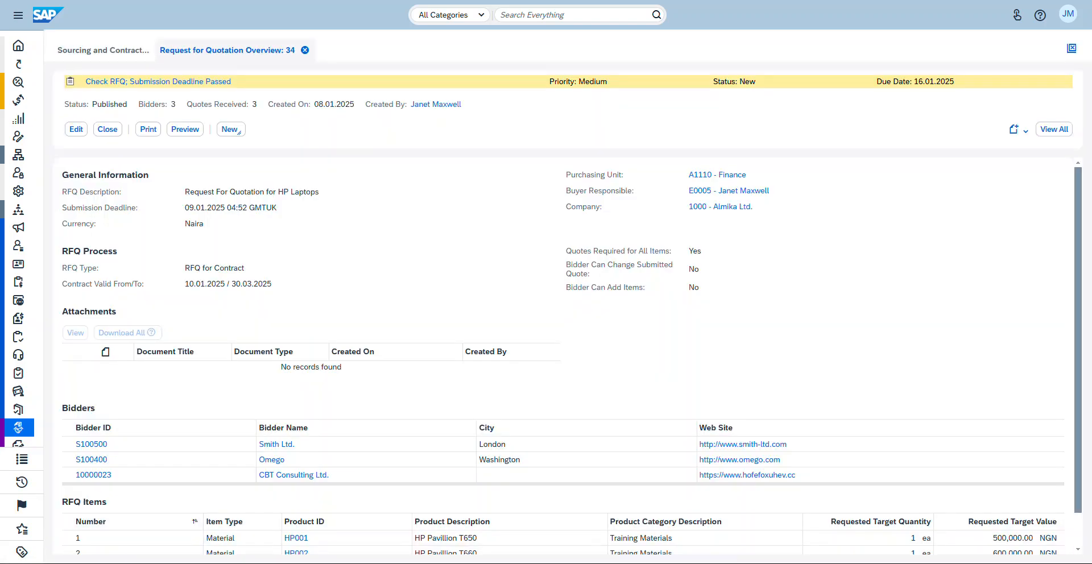
{"action": "scroll", "coordinate": [572, 359], "scroll_direction": "down", "scroll_amount": 1}
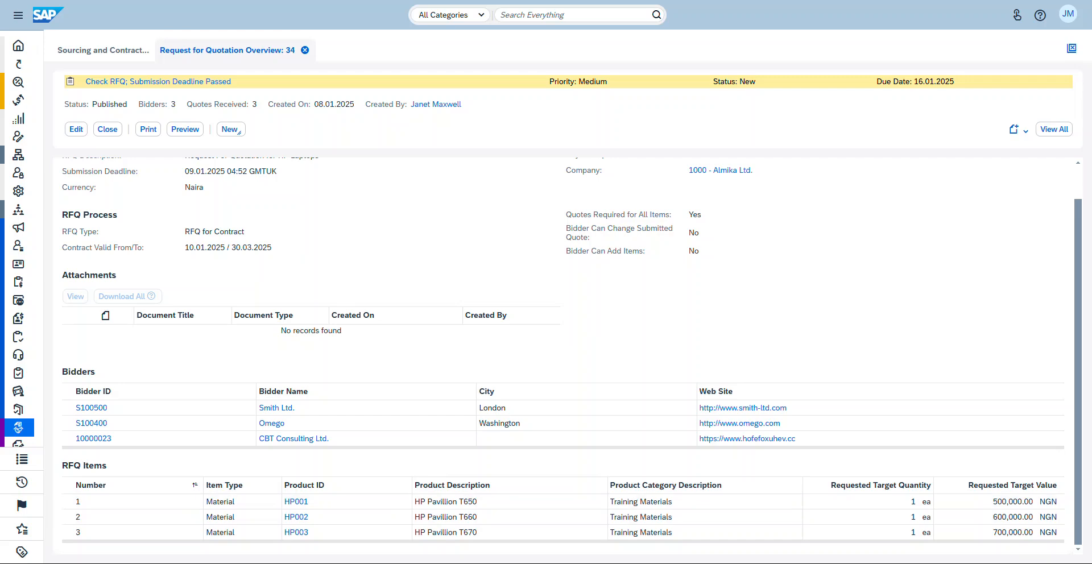
{"action": "left_click", "coordinate": [1054, 130]}
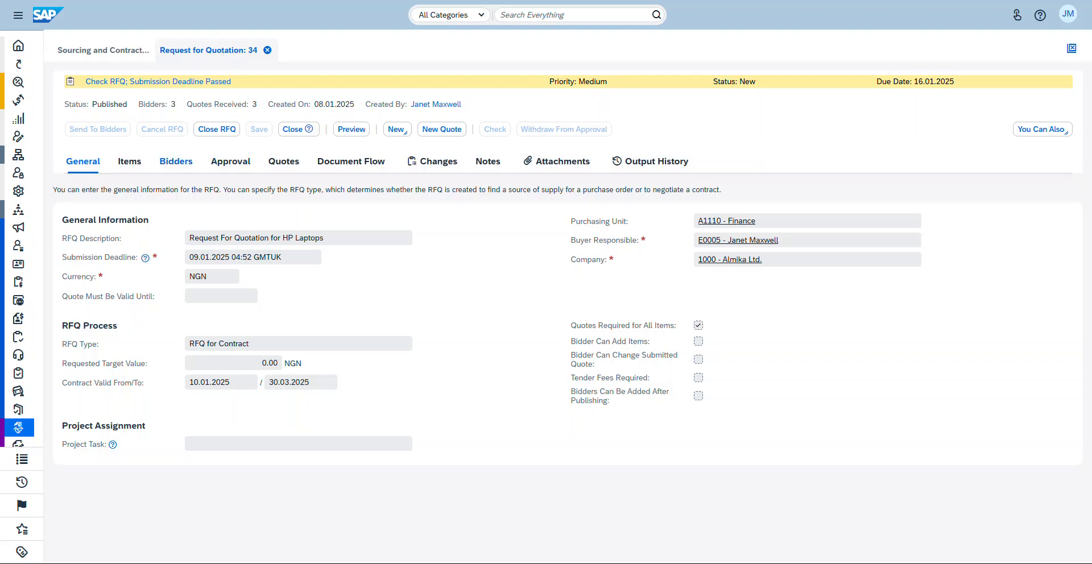
Show the RFQ's document flow in Extended View and check the status of its supplier quotes and purchasing contract.
{"action": "left_click", "coordinate": [352, 161]}
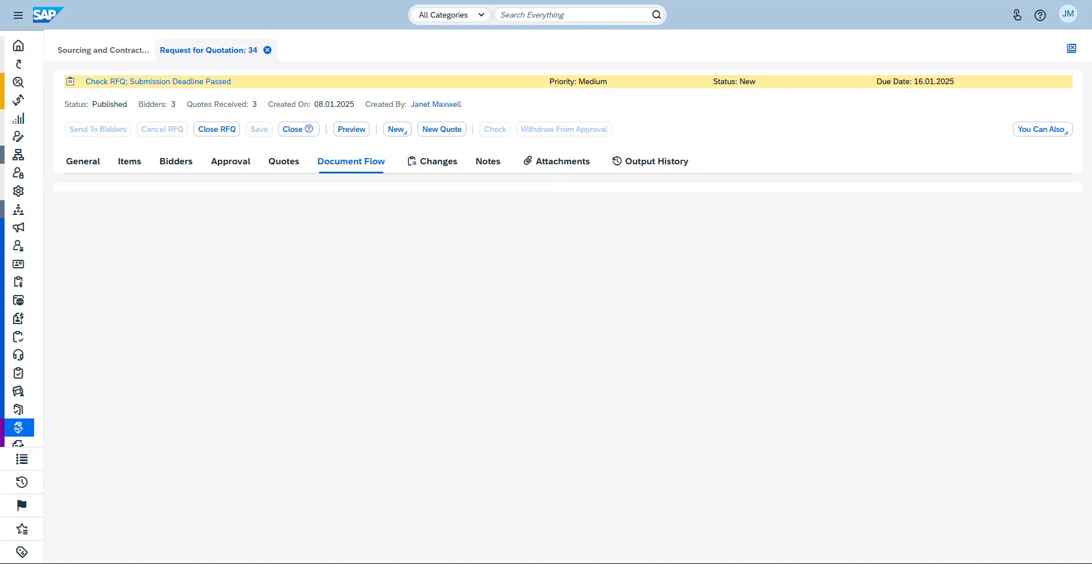
{"action": "scroll", "coordinate": [568, 371], "scroll_direction": "down", "scroll_amount": 4}
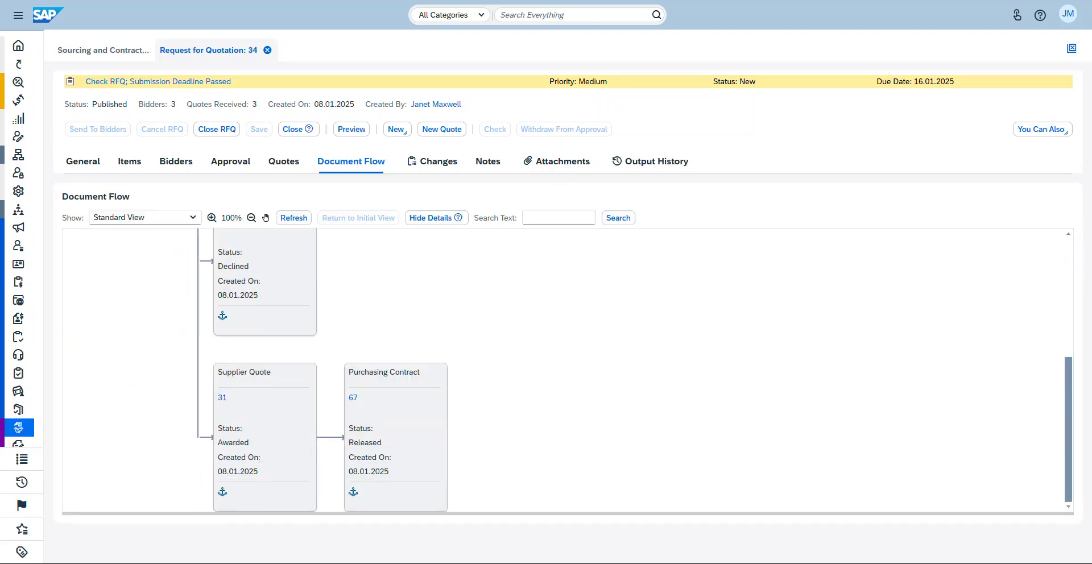
{"action": "scroll", "coordinate": [568, 371], "scroll_direction": "up", "scroll_amount": 4}
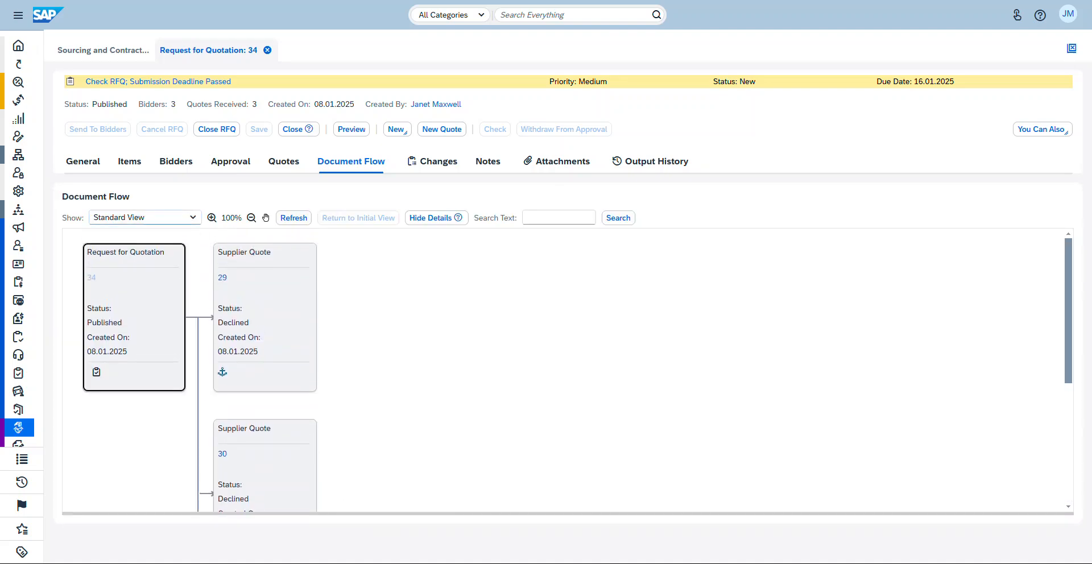
{"action": "left_click", "coordinate": [193, 217]}
{"action": "left_click", "coordinate": [124, 254]}
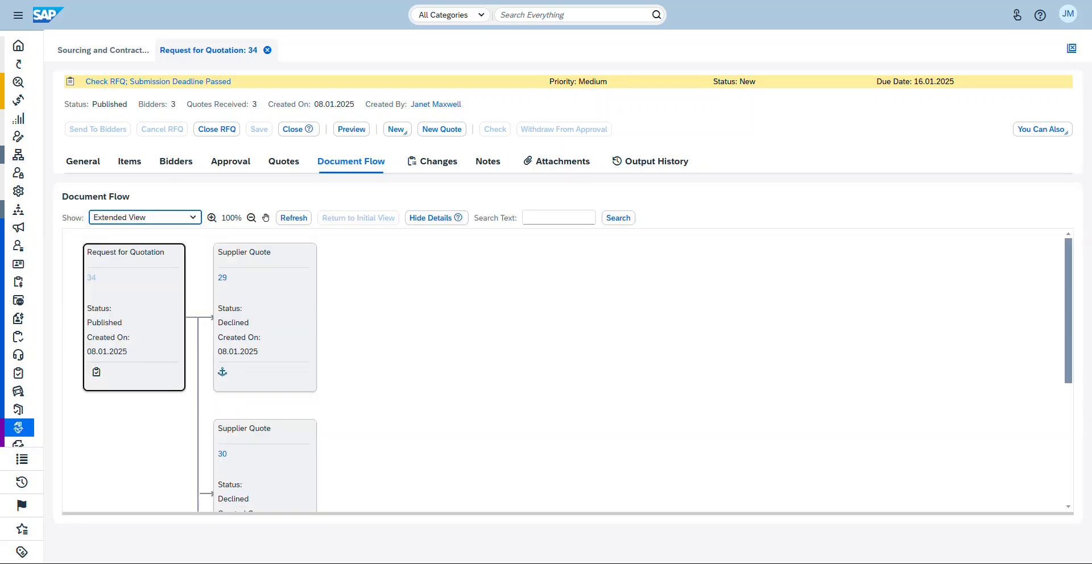
{"action": "left_click", "coordinate": [251, 218]}
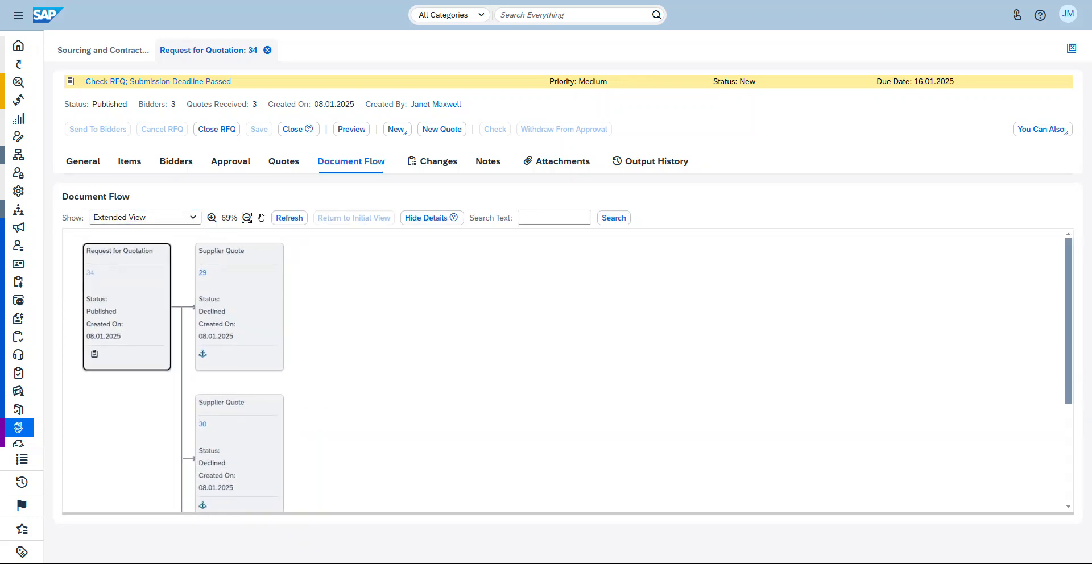
{"action": "left_click", "coordinate": [247, 218]}
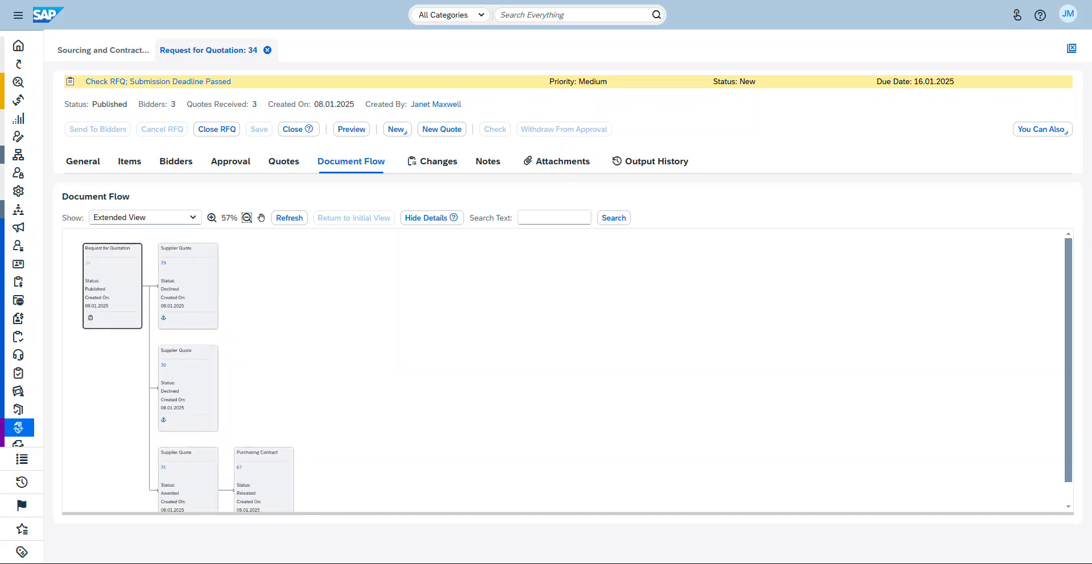
{"action": "scroll", "coordinate": [563, 370], "scroll_direction": "down", "scroll_amount": 1}
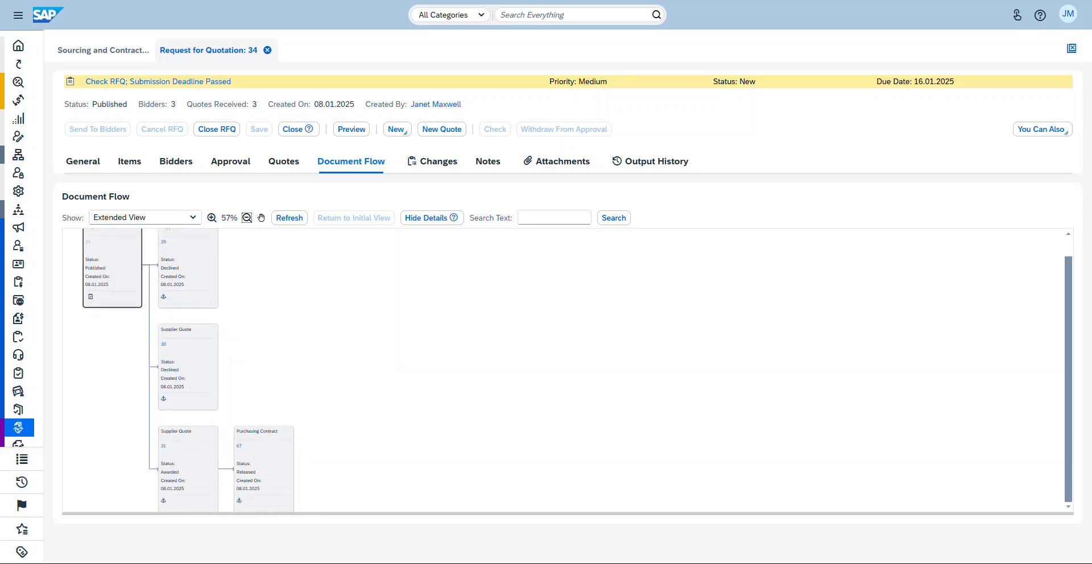
{"action": "left_click", "coordinate": [212, 218]}
{"action": "left_click", "coordinate": [212, 218]}
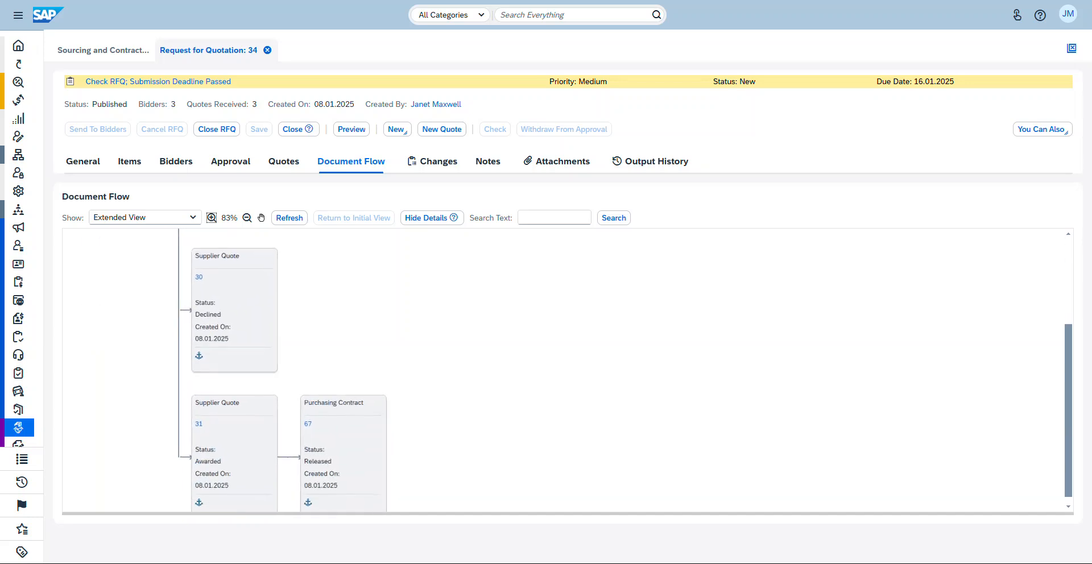
{"action": "scroll", "coordinate": [563, 370], "scroll_direction": "down", "scroll_amount": 1}
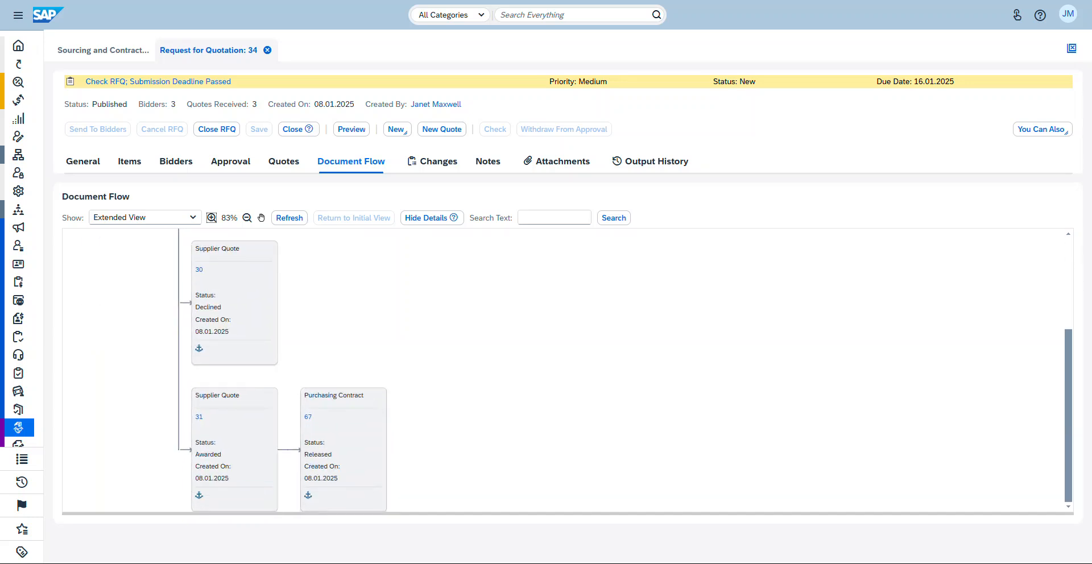
Open the purchasing contract from the RFQ's document flow and review its overview, full details, items and approval process.
{"action": "left_click", "coordinate": [308, 417]}
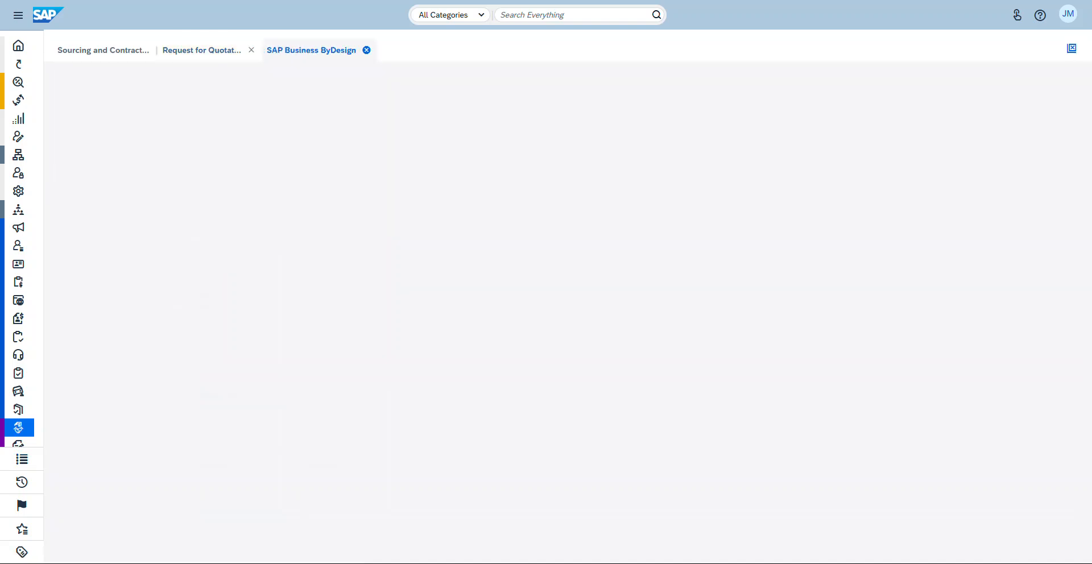
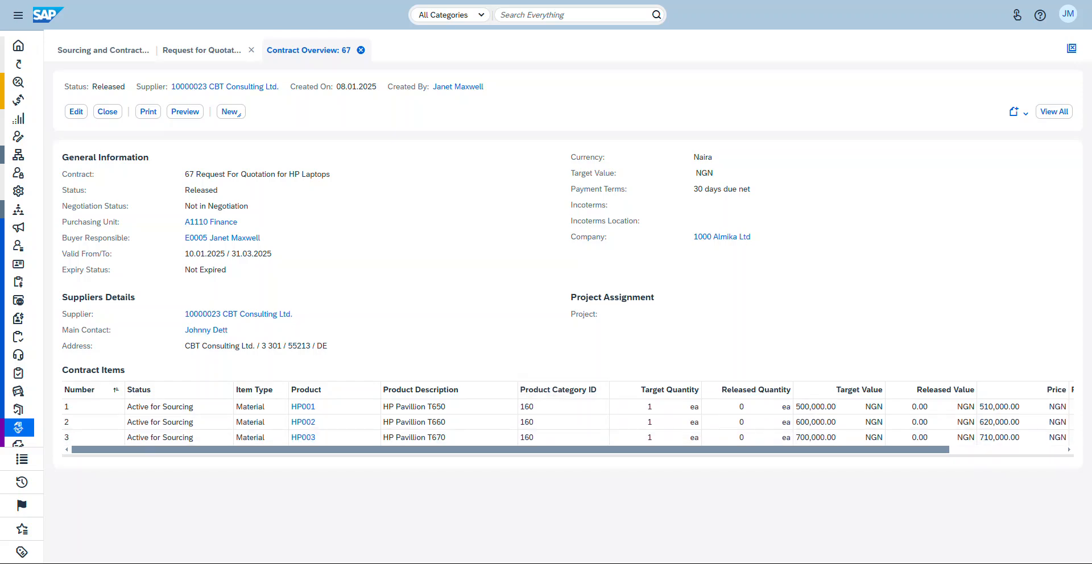
{"action": "left_click_drag", "start_coordinate": [513, 449], "coordinate": [628, 449]}
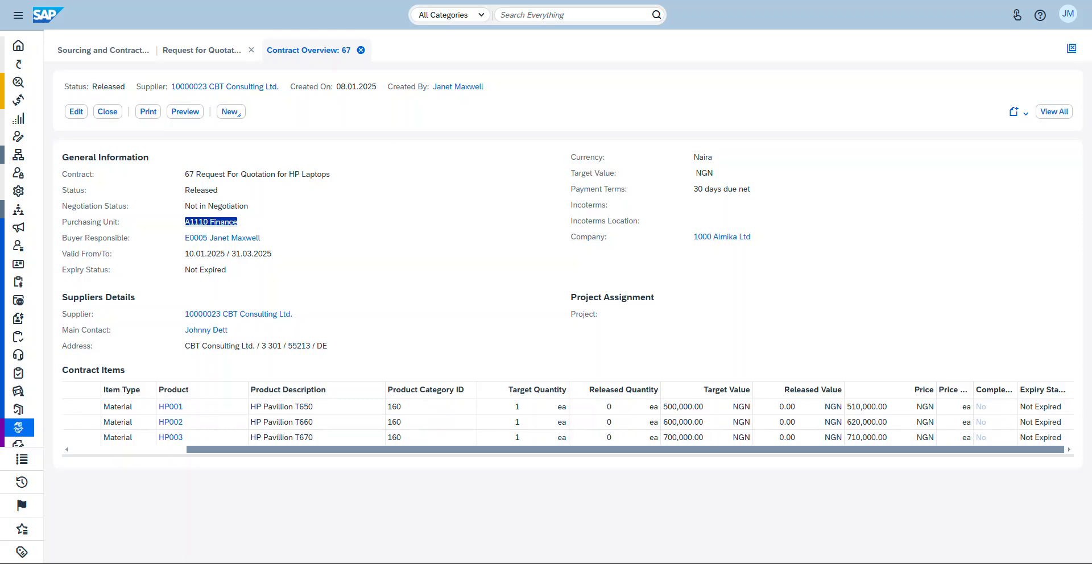
{"action": "left_click", "coordinate": [1054, 111]}
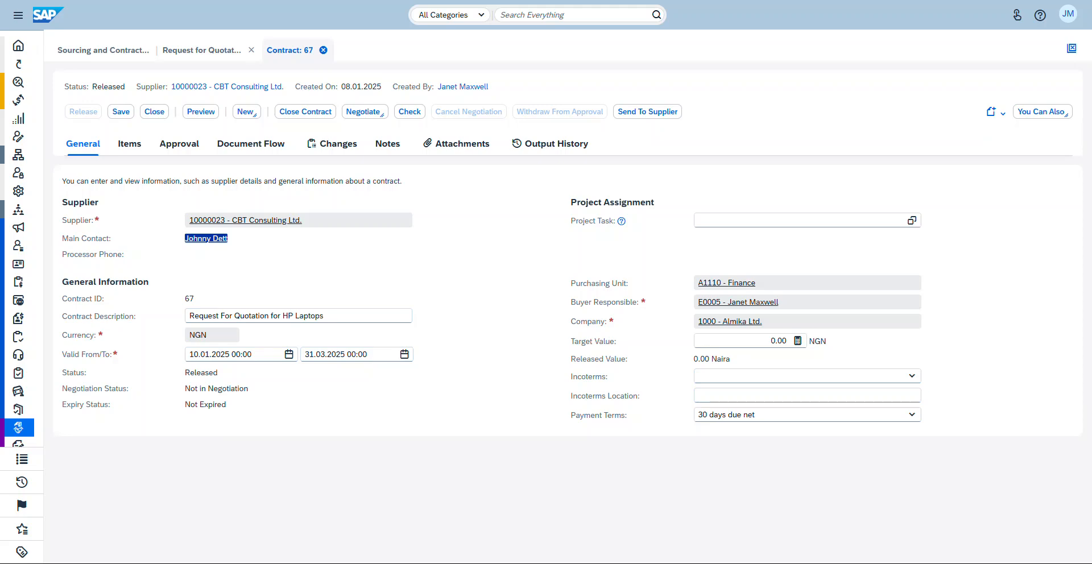
{"action": "left_click", "coordinate": [130, 144]}
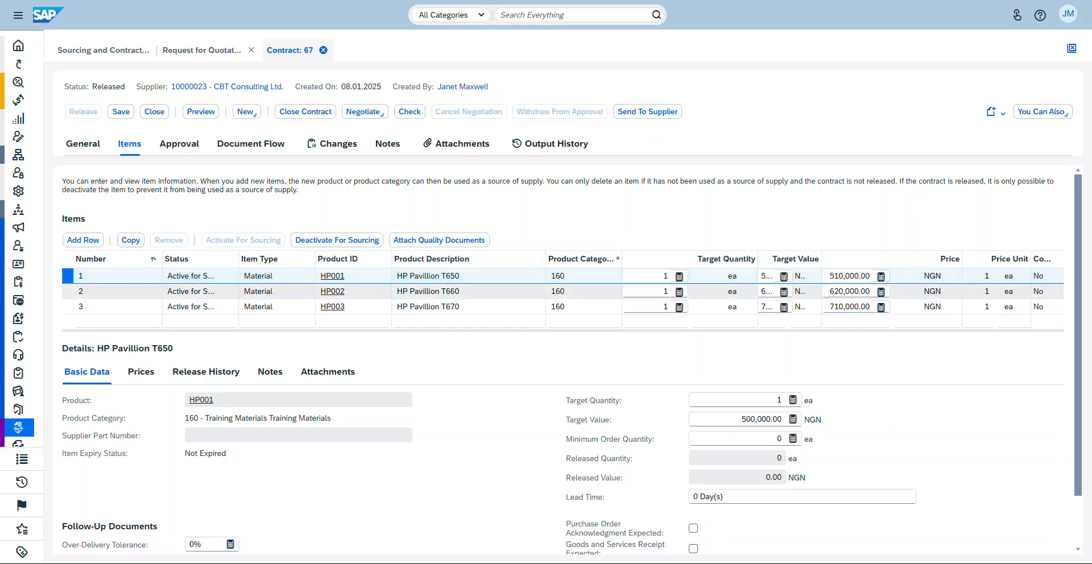
{"action": "left_click", "coordinate": [179, 144]}
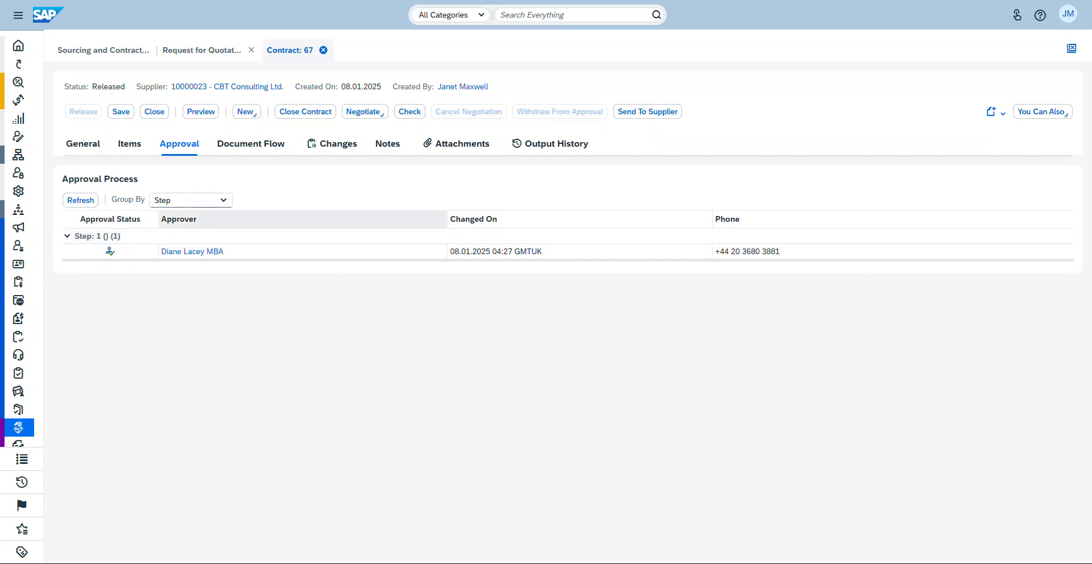
Show the contract's document flow in Extended View and check its linked RFQ and supplier quote.
{"action": "left_click", "coordinate": [251, 143]}
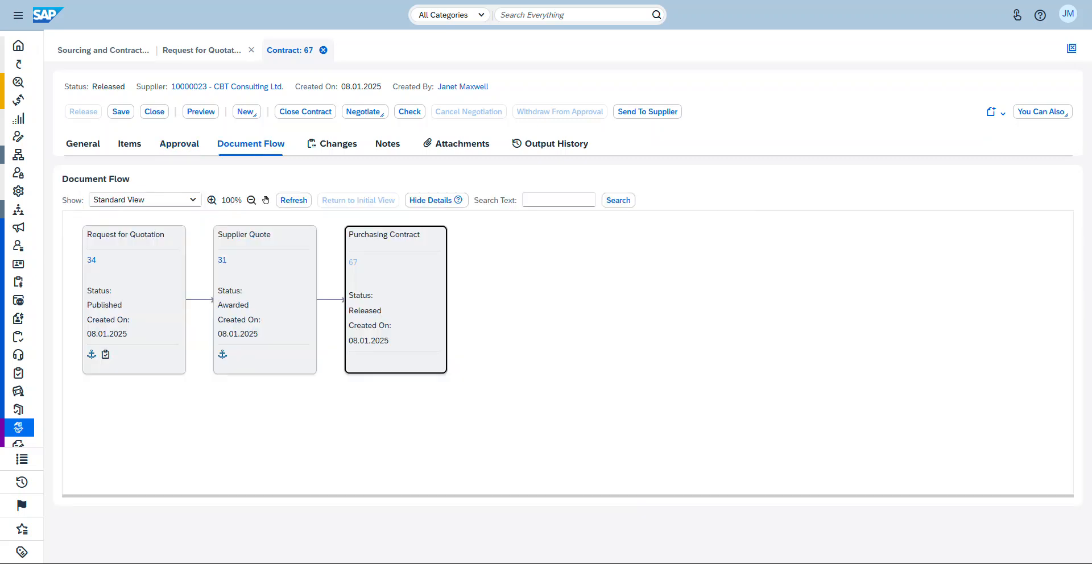
{"action": "left_click", "coordinate": [193, 200]}
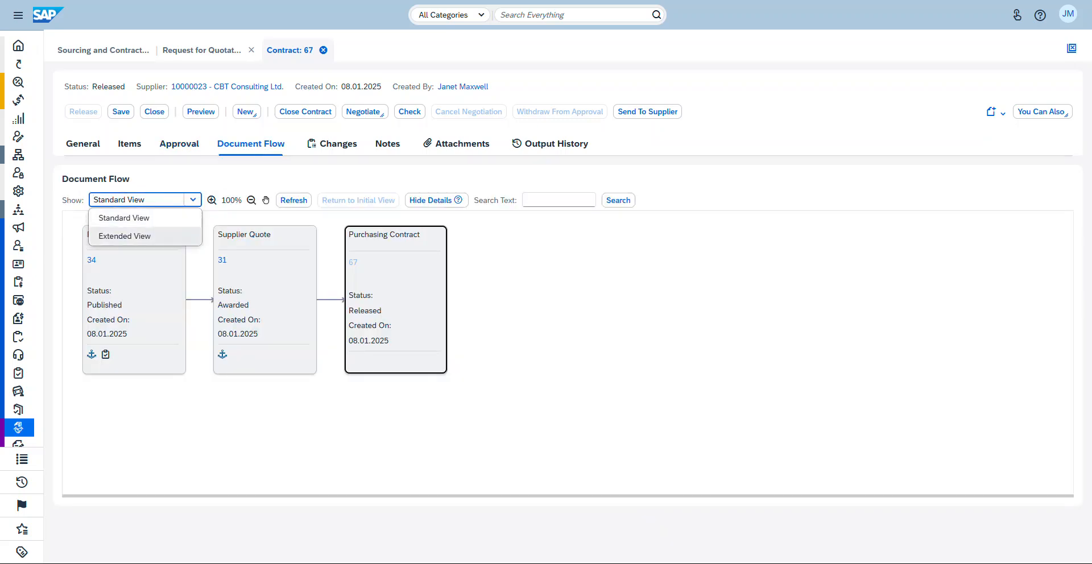
{"action": "left_click", "coordinate": [125, 236]}
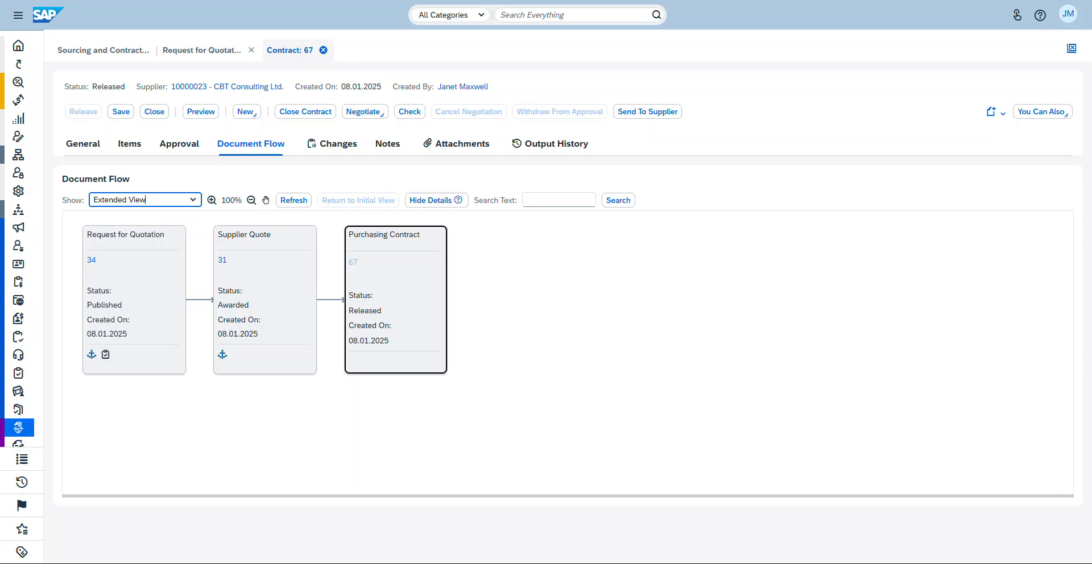
{"action": "left_click", "coordinate": [19, 428]}
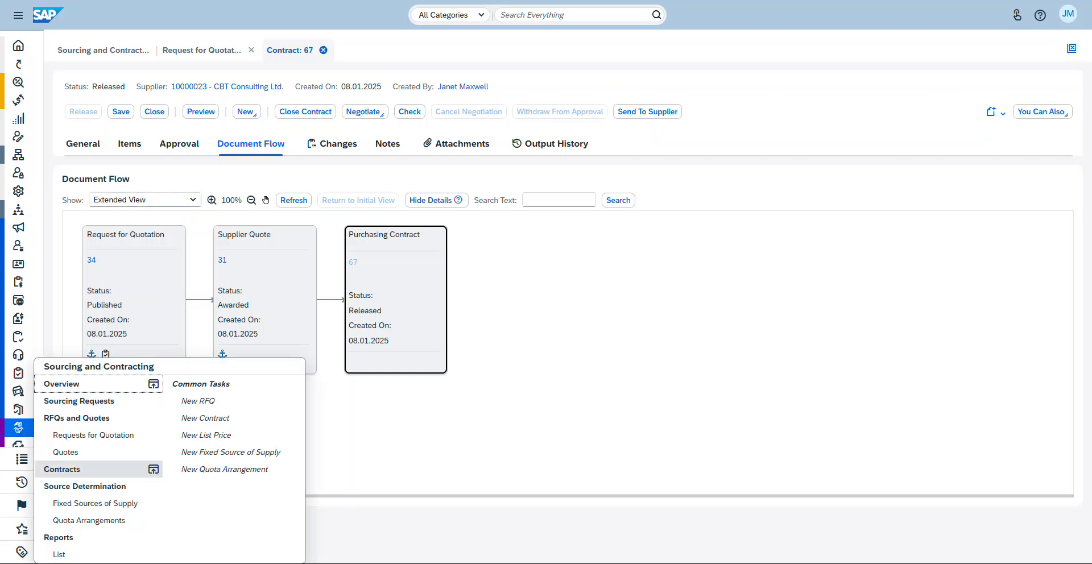
Review the contract's changes, notes, attachments and output history.
{"action": "left_click", "coordinate": [333, 144]}
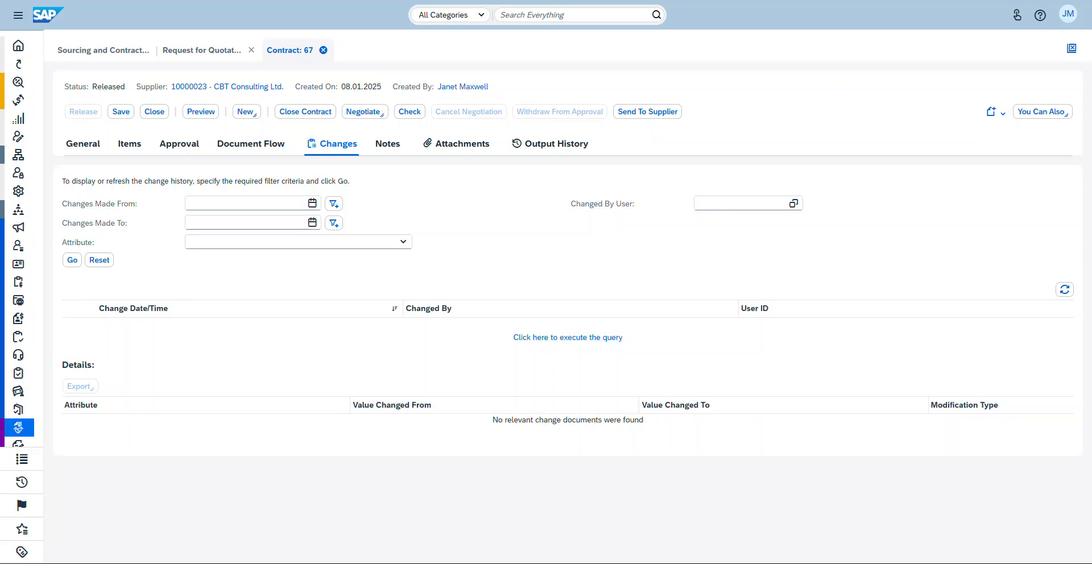
{"action": "left_click", "coordinate": [388, 144]}
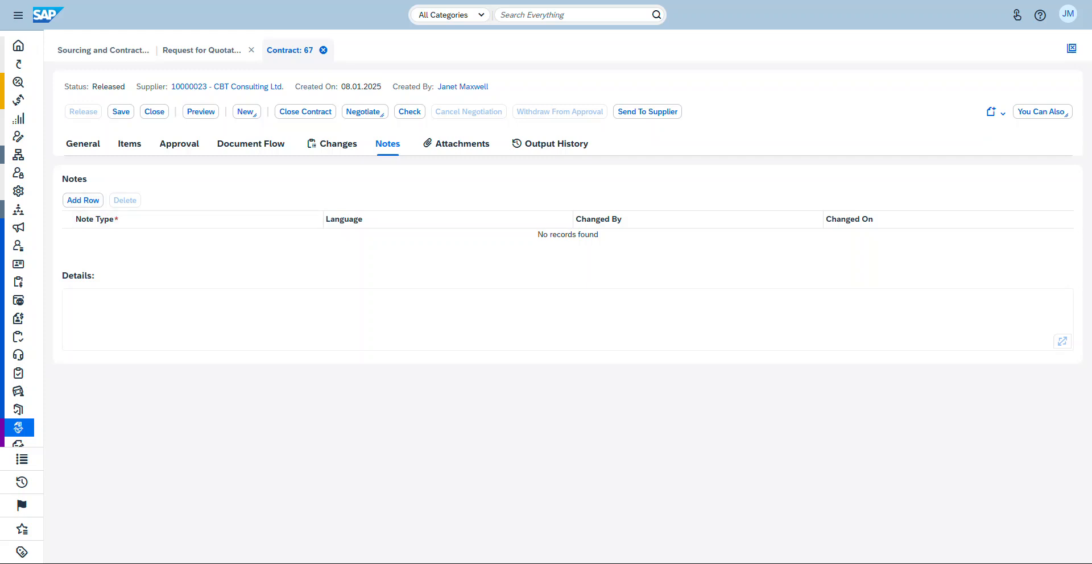
{"action": "left_click", "coordinate": [458, 143]}
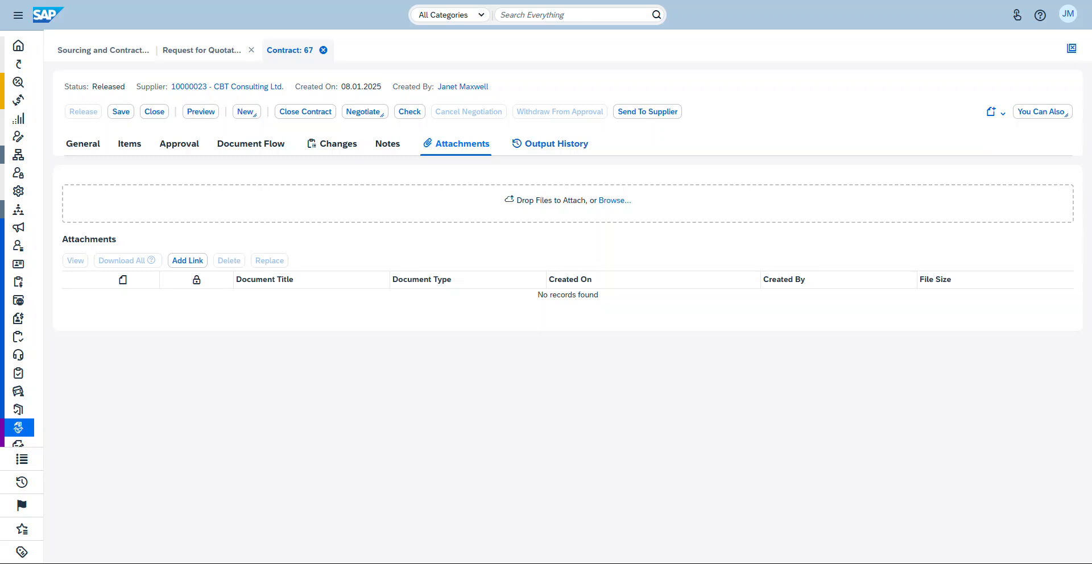
{"action": "left_click", "coordinate": [551, 144]}
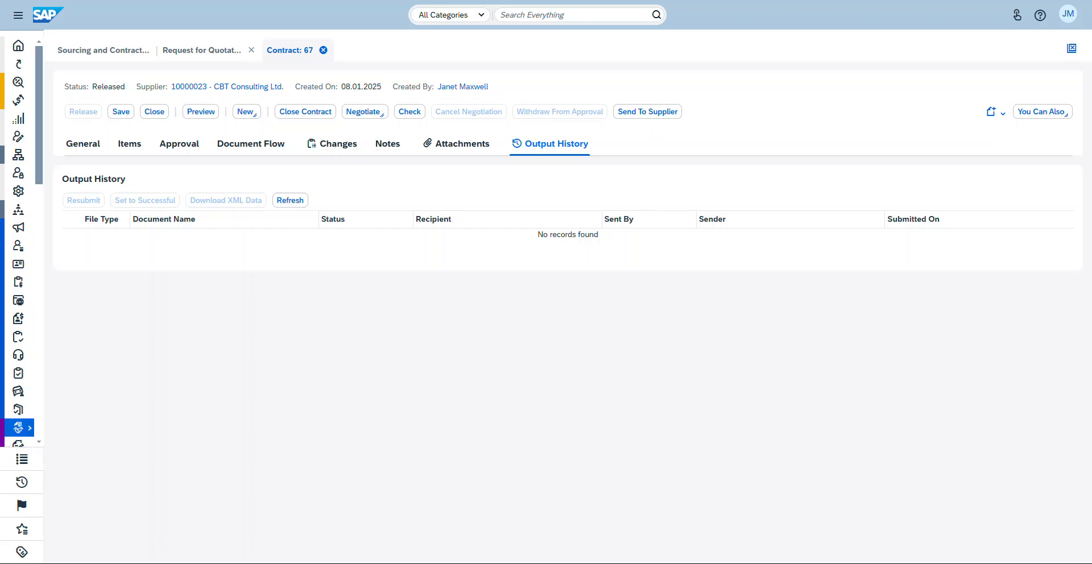
Open the Contracts view of Sourcing and Contracting.
{"action": "left_click", "coordinate": [18, 428]}
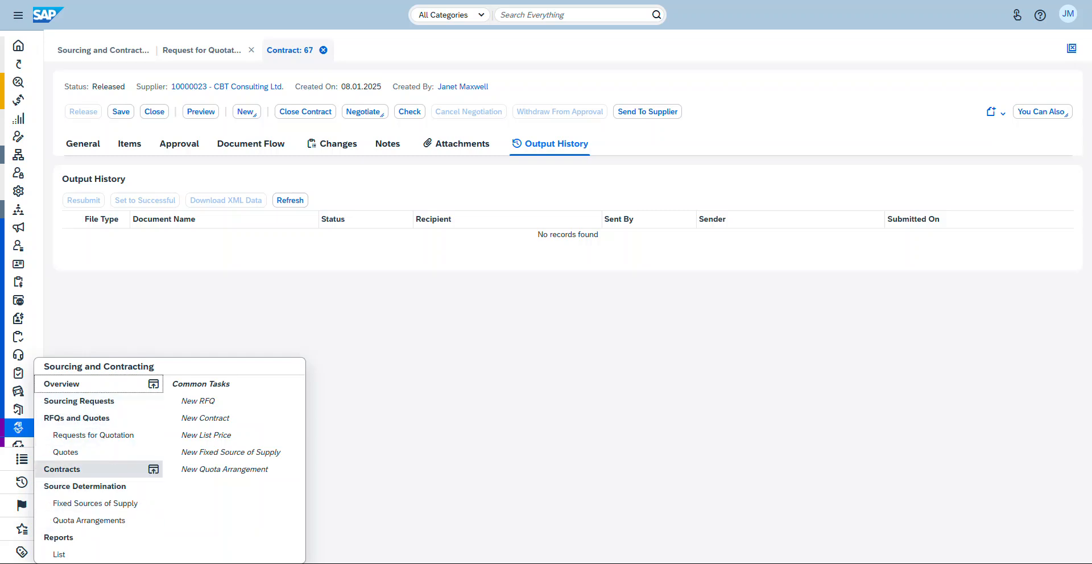
{"action": "left_click", "coordinate": [68, 469]}
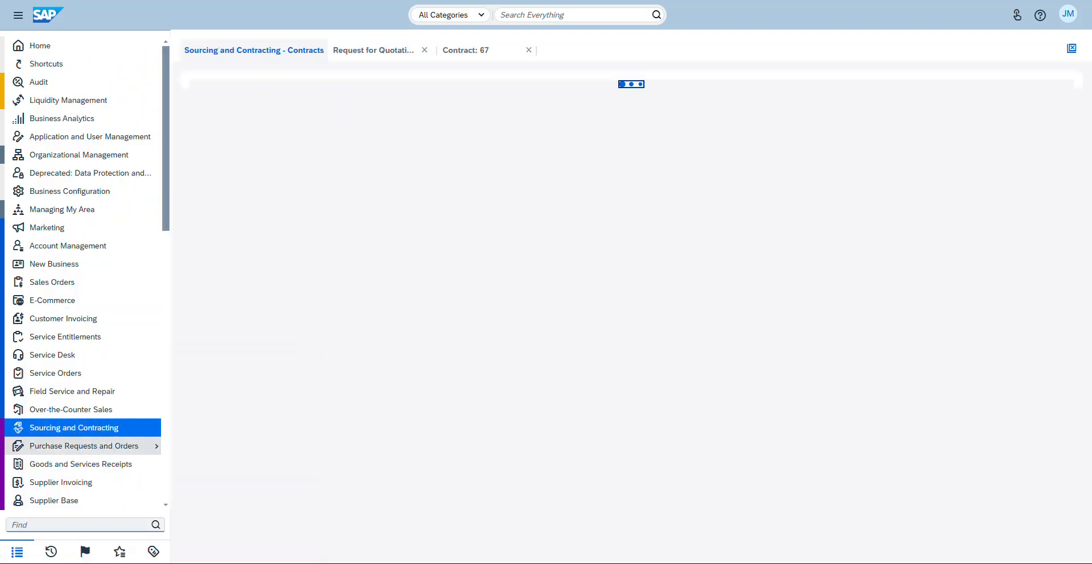